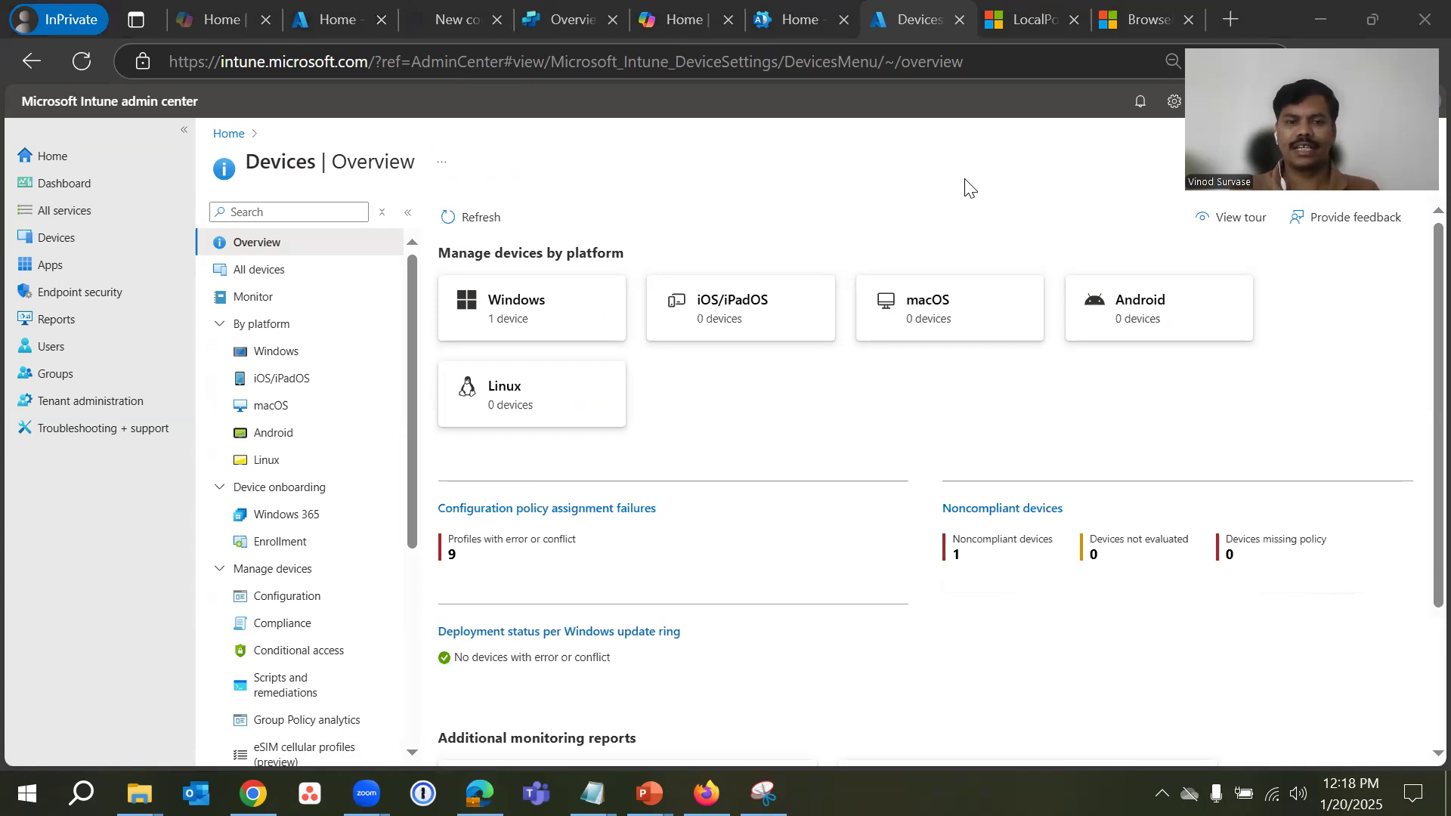
- Open the configuration policies for Windows devices
{"action": "left_click", "coordinate": [299, 353]}
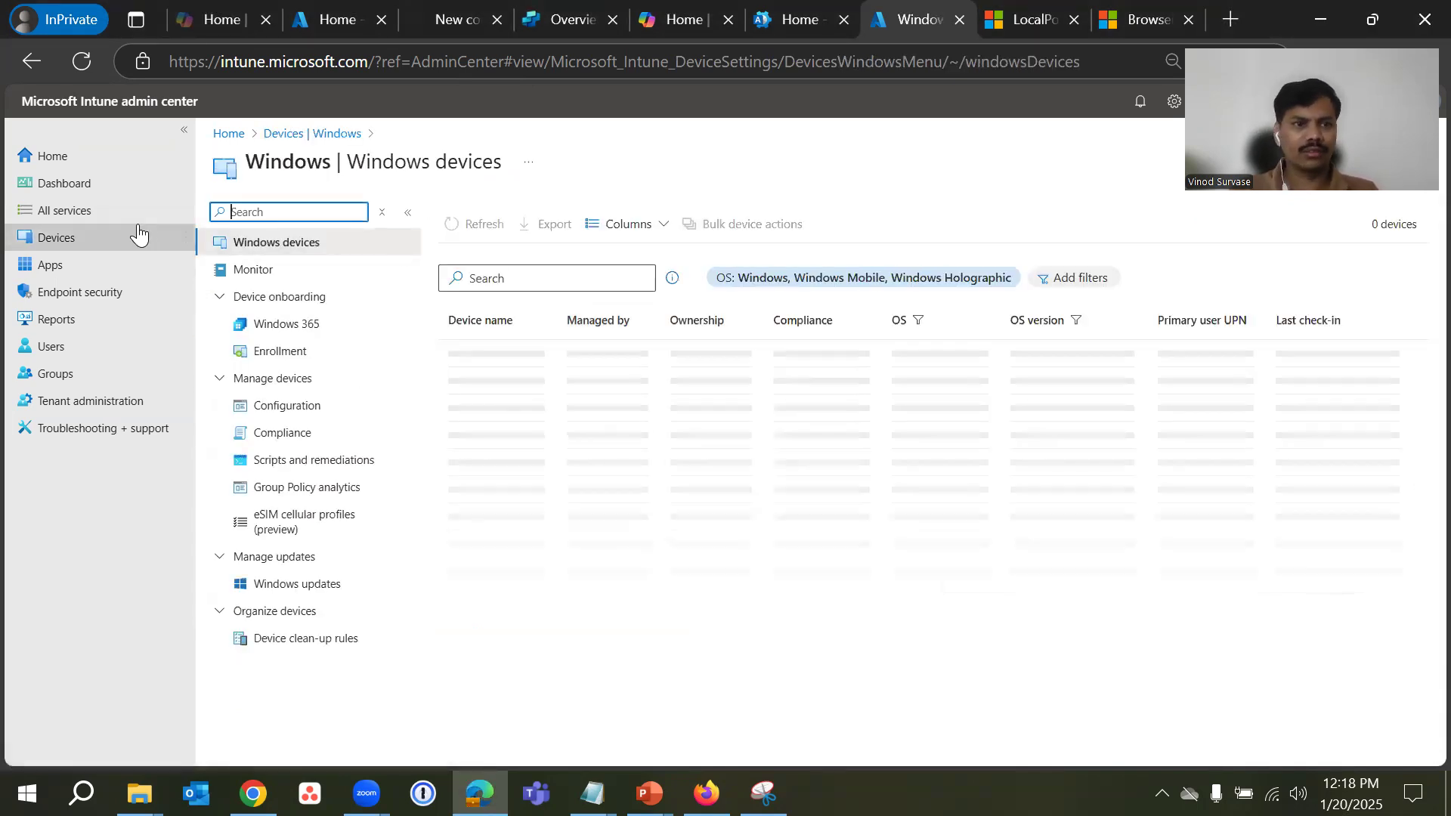
{"action": "left_click", "coordinate": [34, 155]}
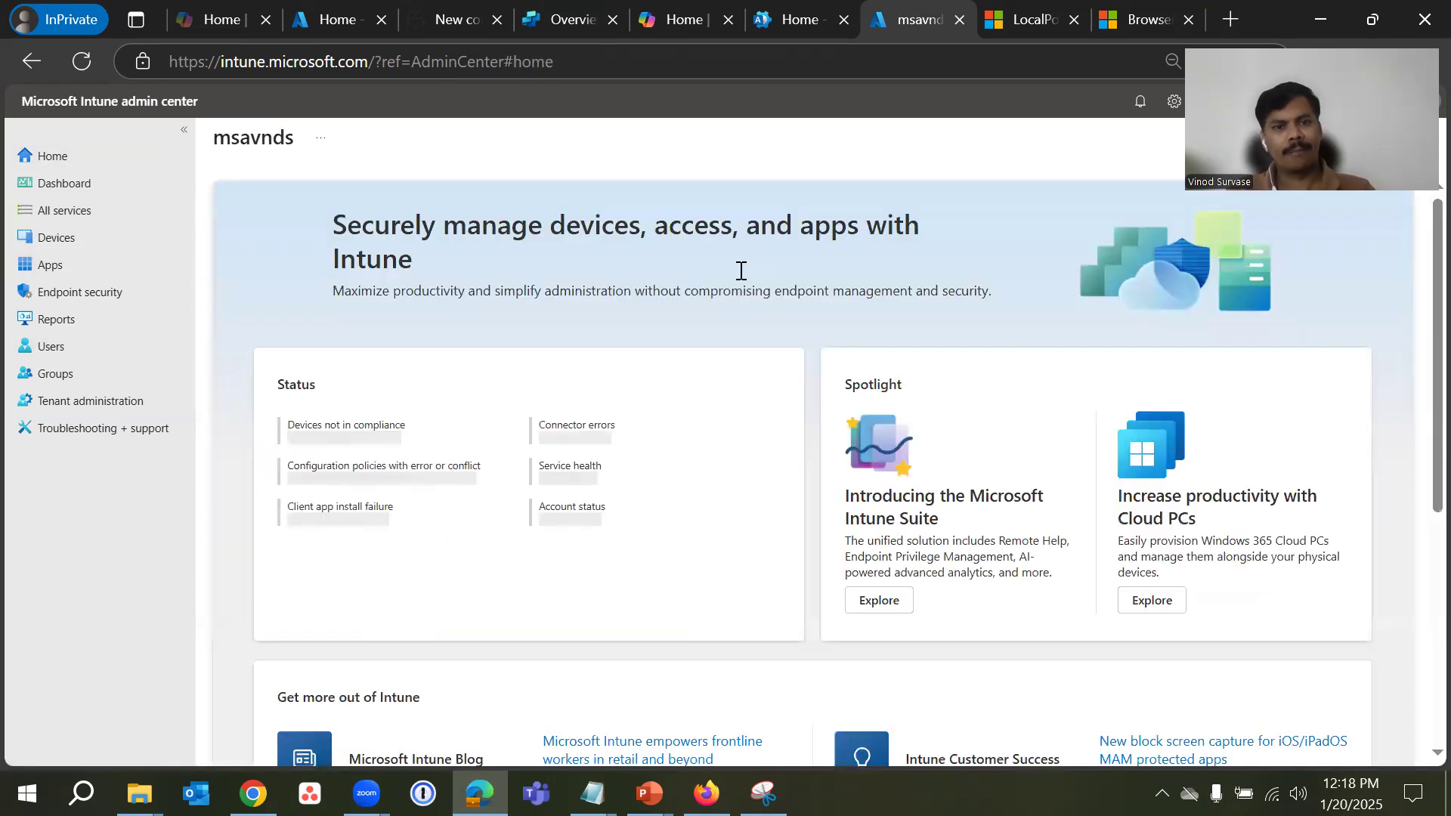
{"action": "left_click", "coordinate": [54, 238]}
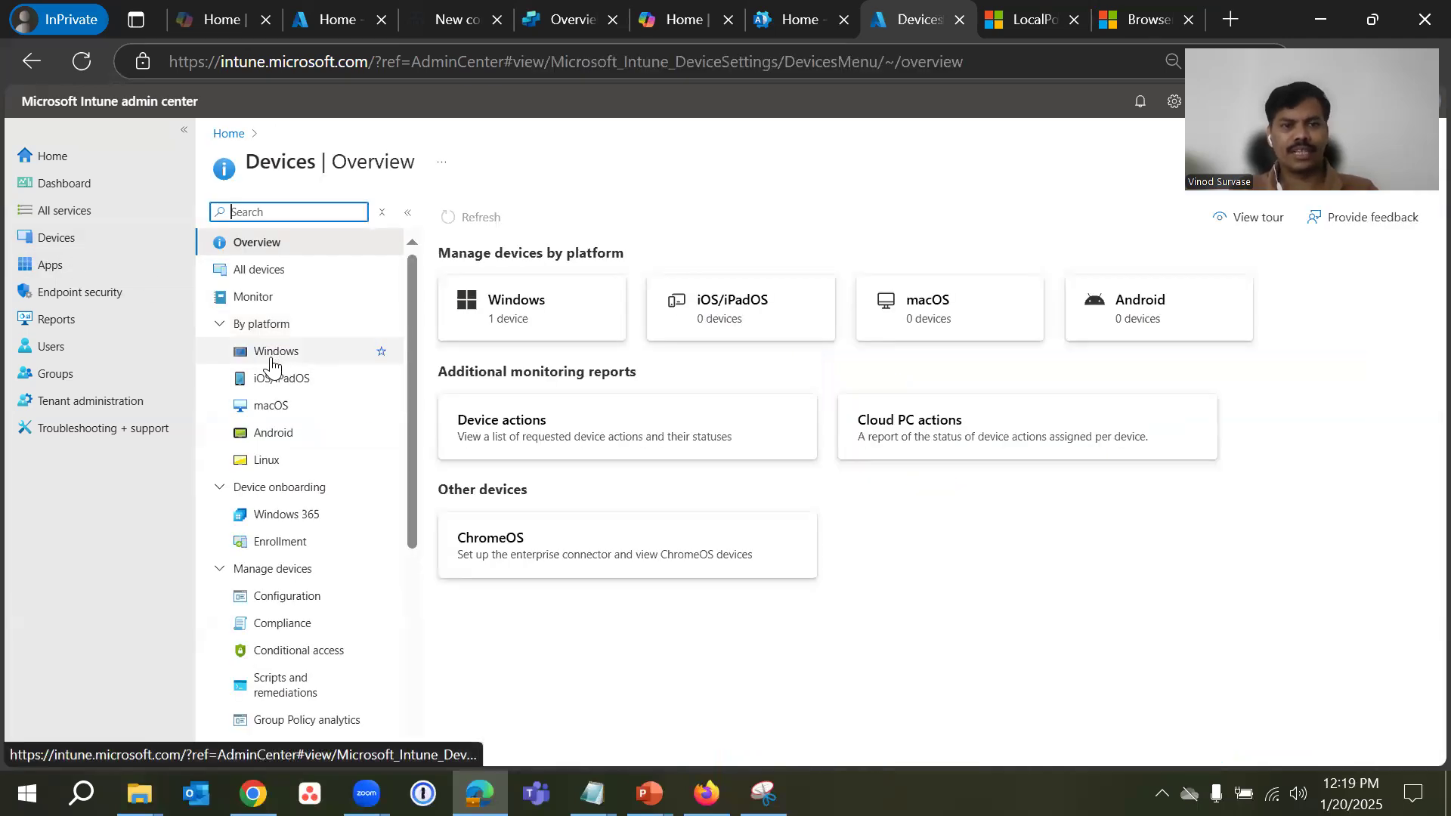
{"action": "left_click", "coordinate": [271, 360]}
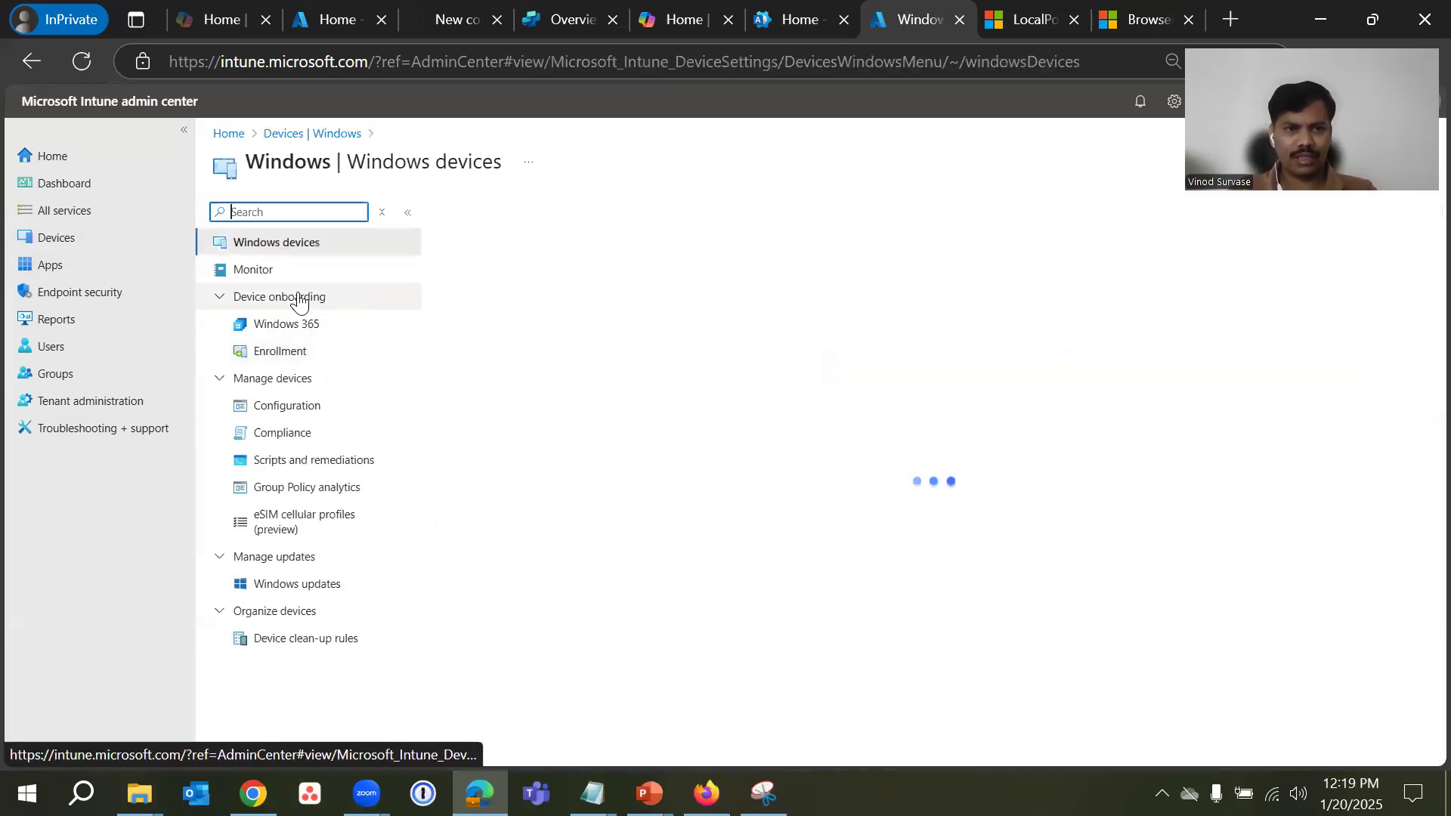
{"action": "left_click", "coordinate": [282, 407]}
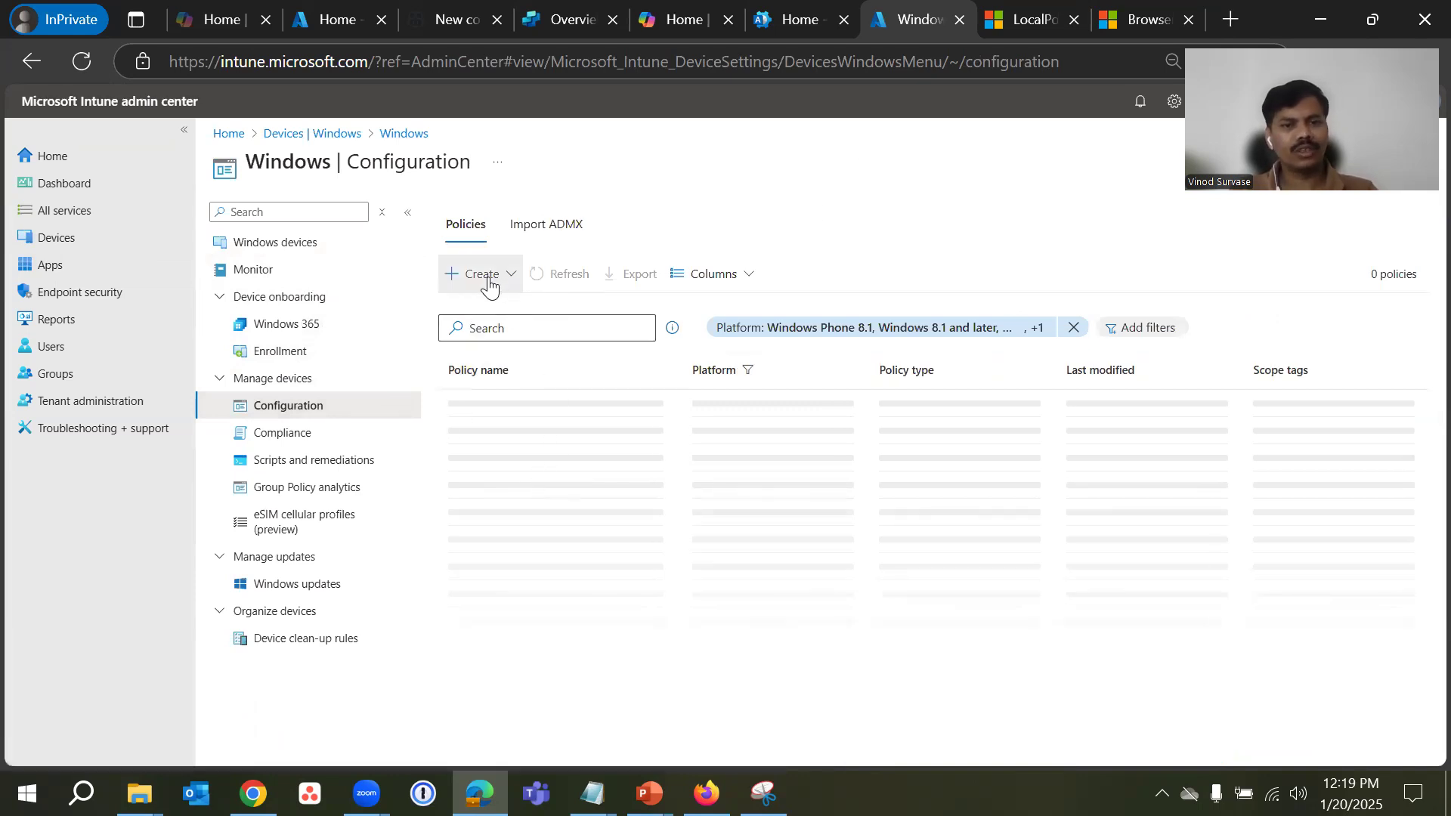
- Start a new policy for the Windows 10 and later platform with the Settings catalog profile type
{"action": "left_click", "coordinate": [489, 283]}
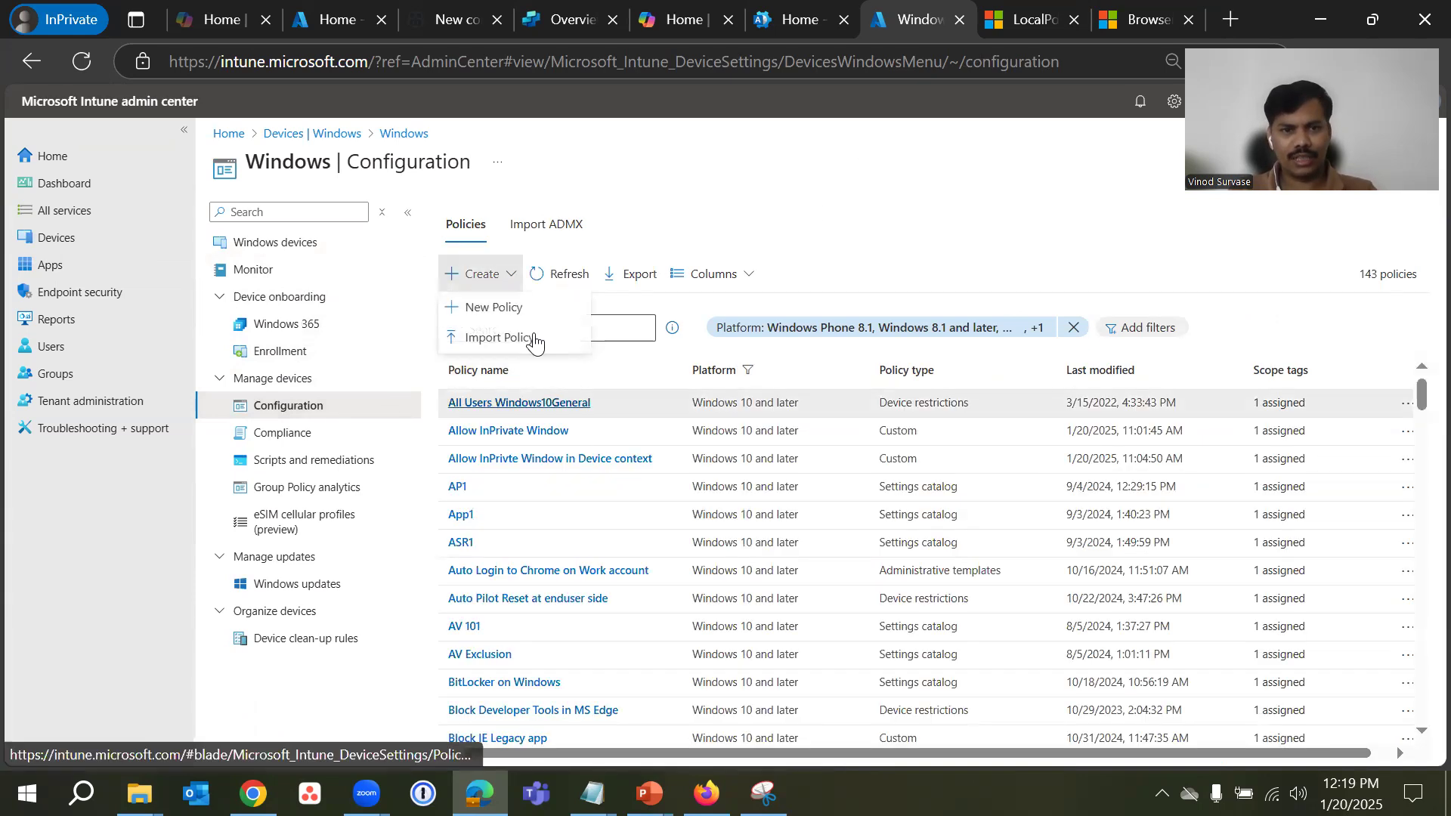
{"action": "left_click", "coordinate": [505, 310]}
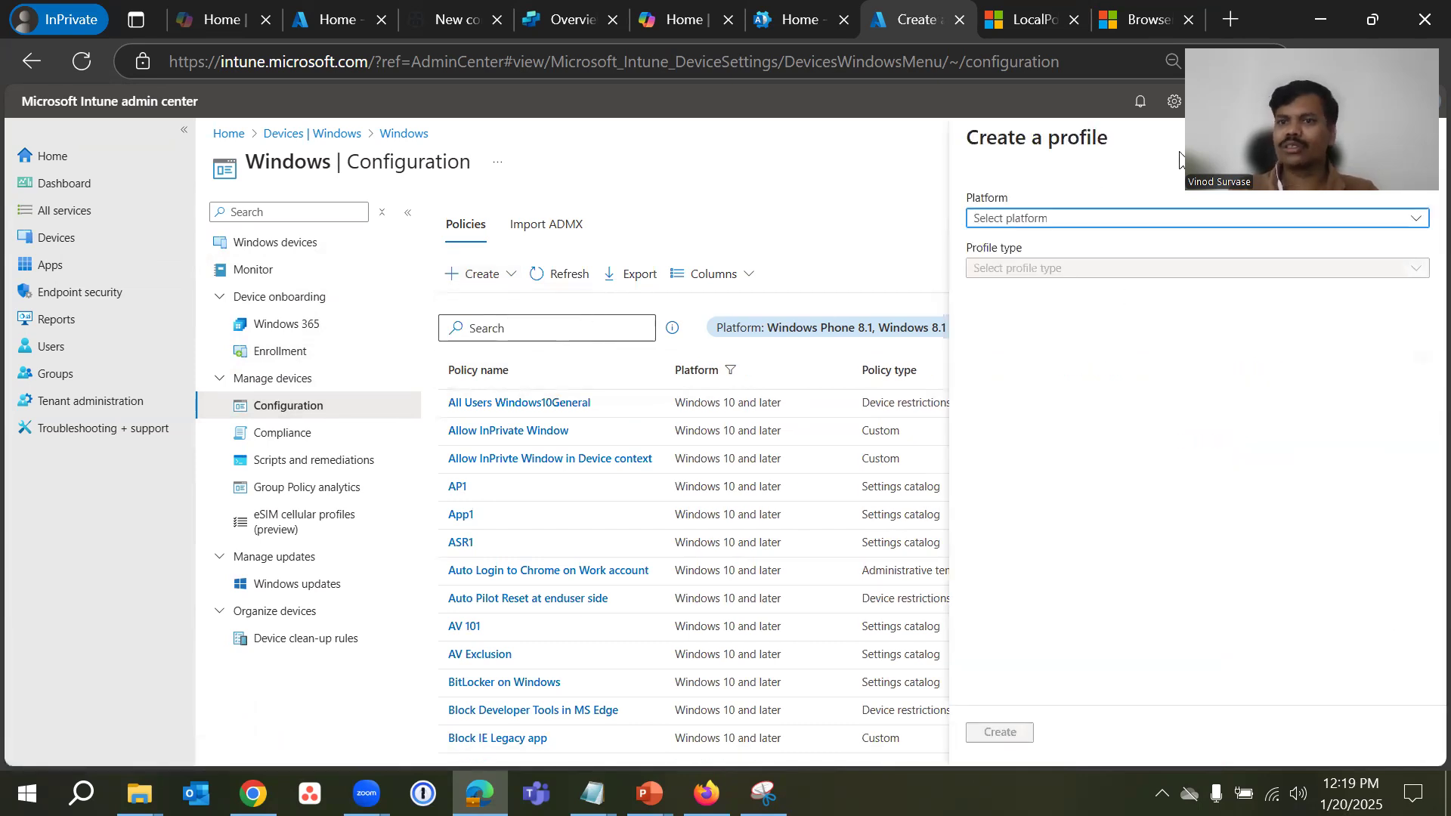
{"action": "left_click", "coordinate": [1284, 114]}
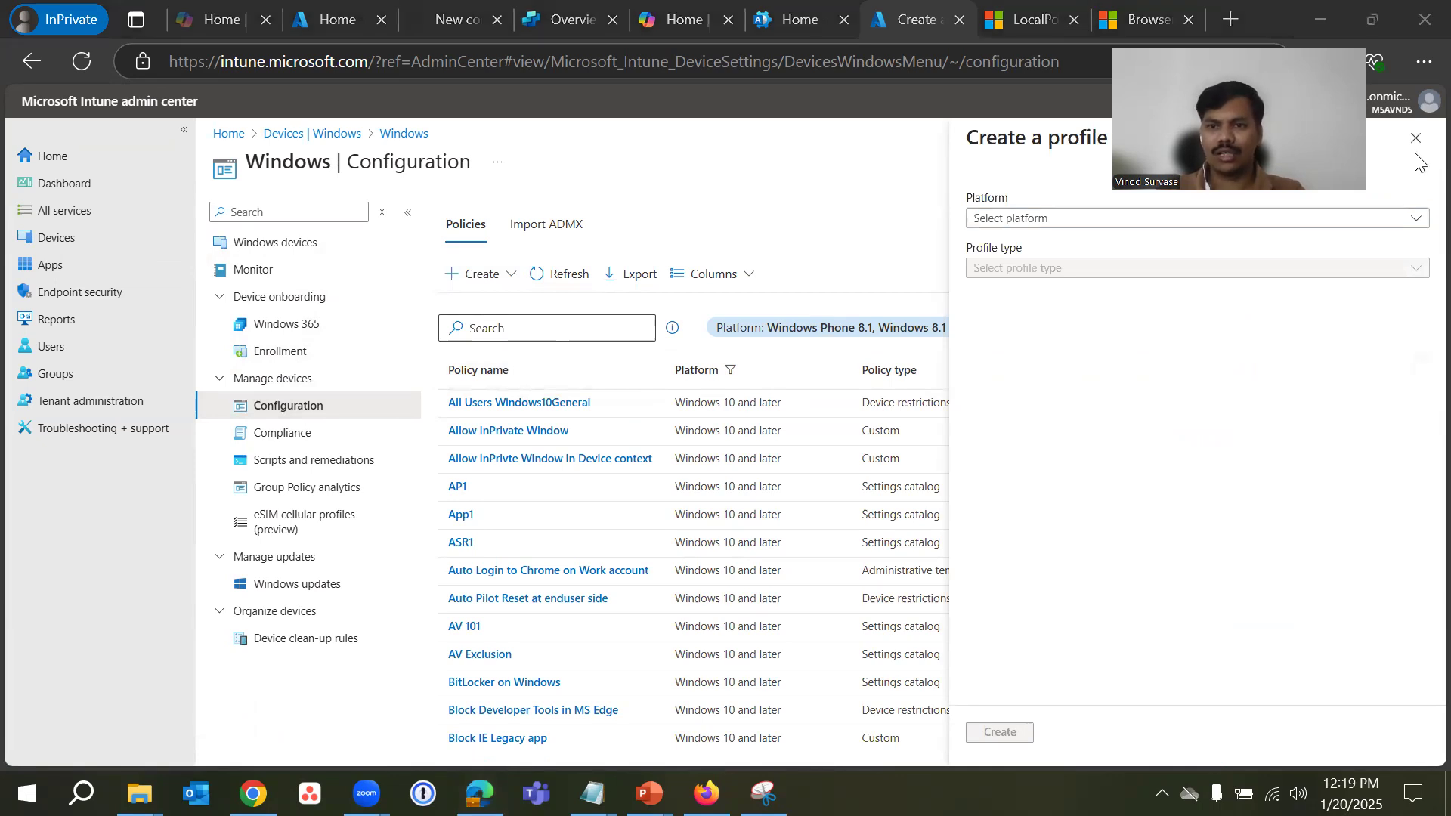
{"action": "left_click", "coordinate": [1103, 219]}
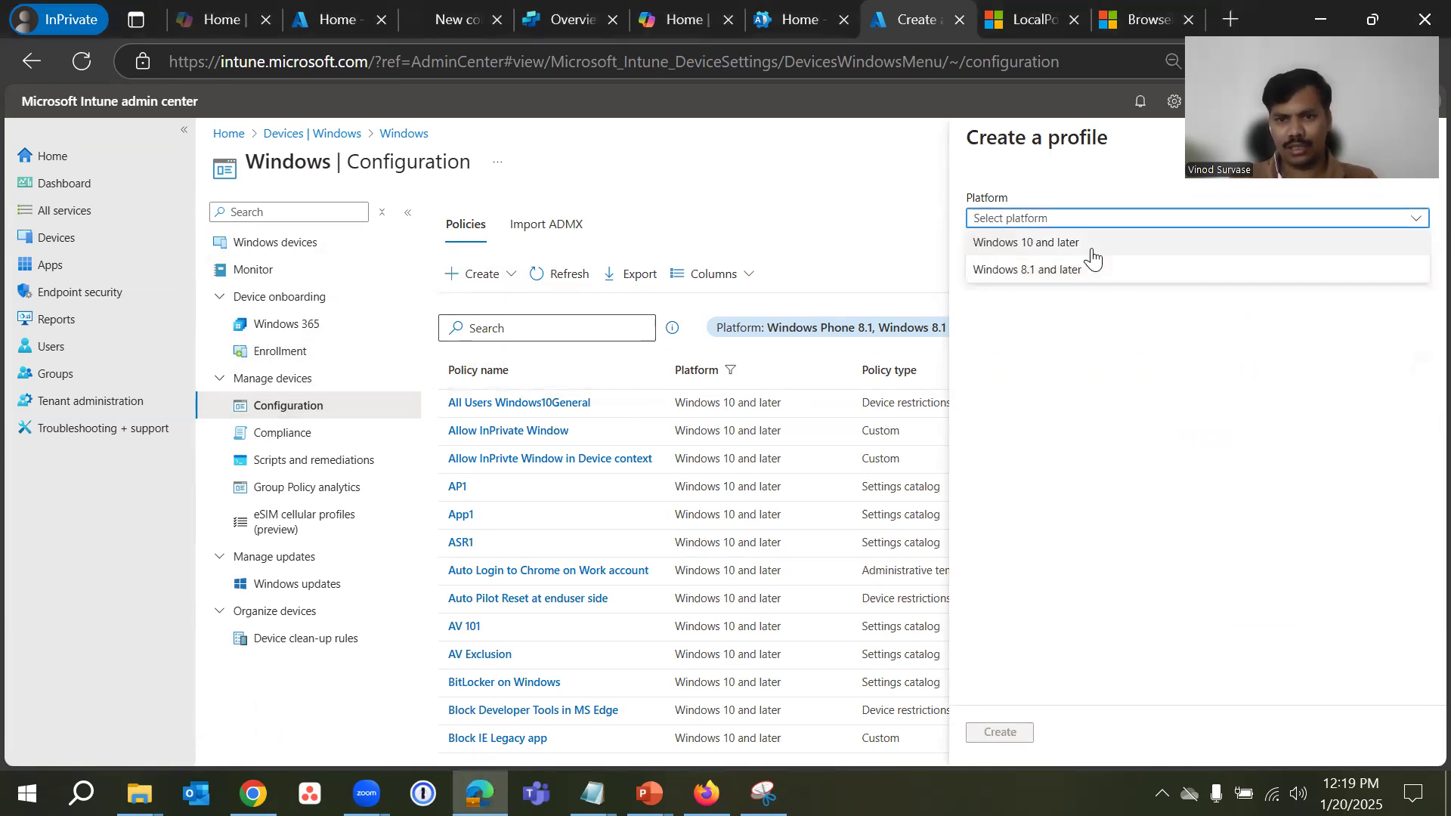
{"action": "left_click", "coordinate": [1091, 246]}
{"action": "left_click", "coordinate": [1079, 269]}
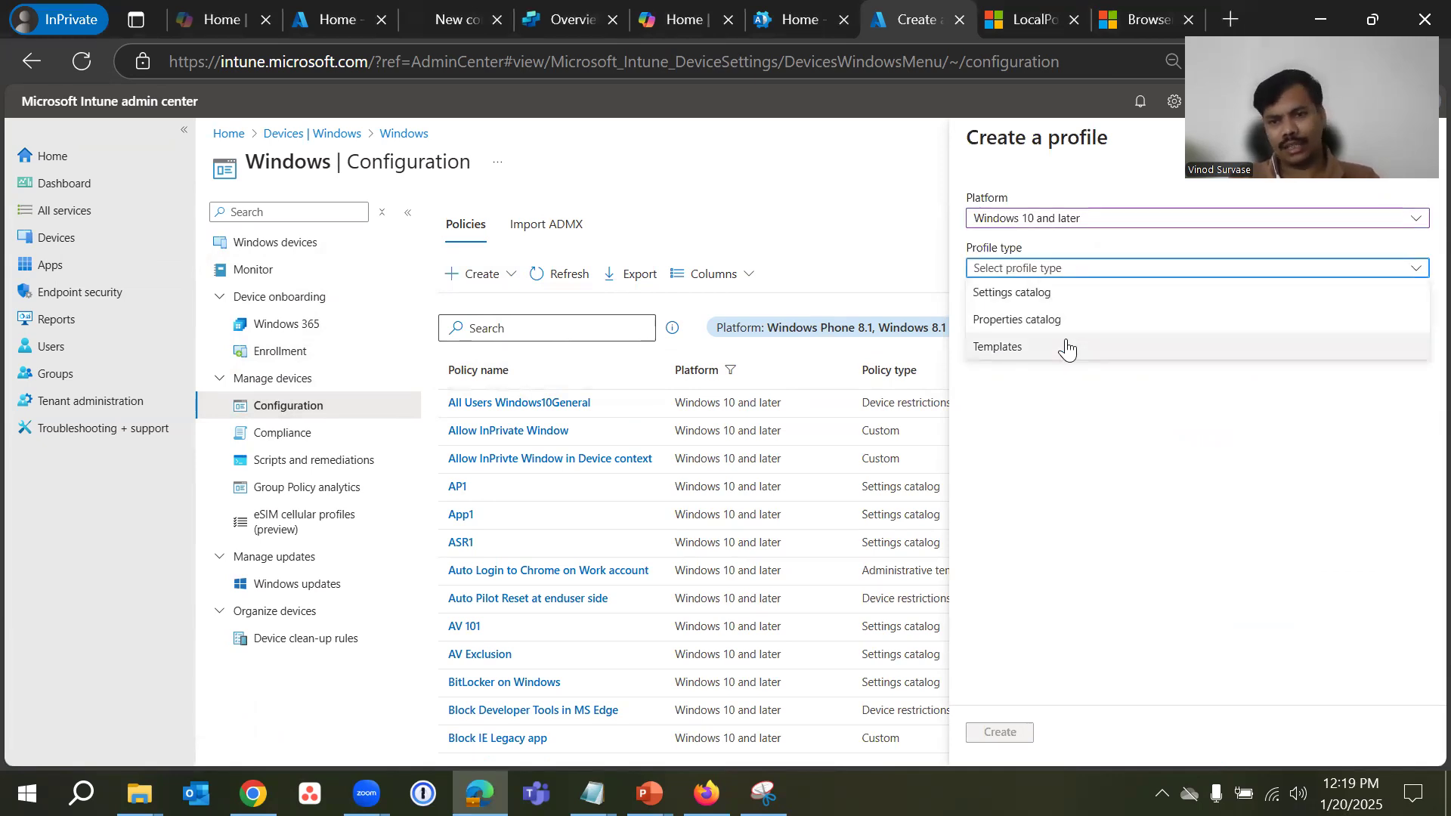
{"action": "left_click", "coordinate": [1077, 295]}
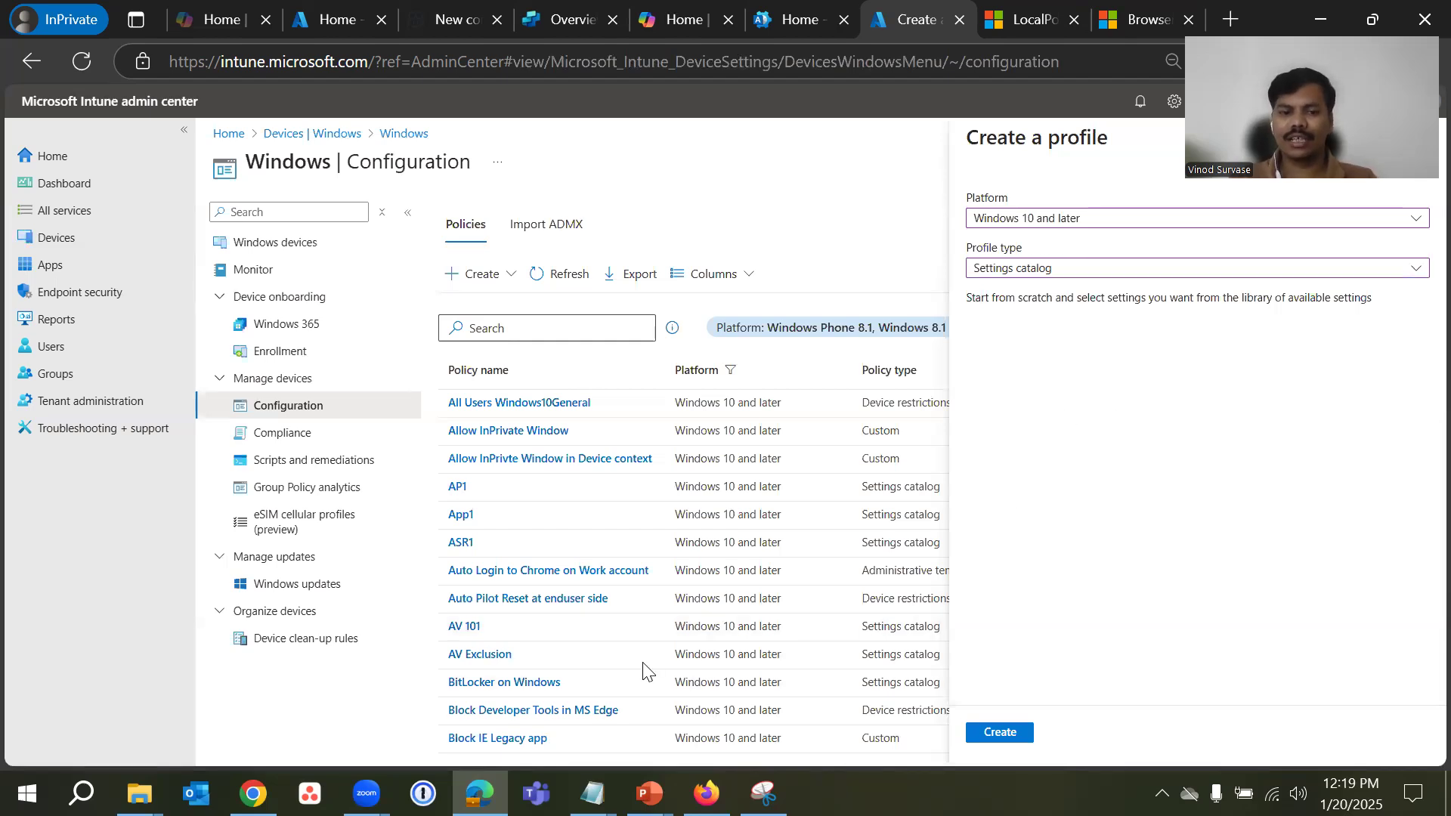
{"action": "left_click", "coordinate": [1000, 733]}
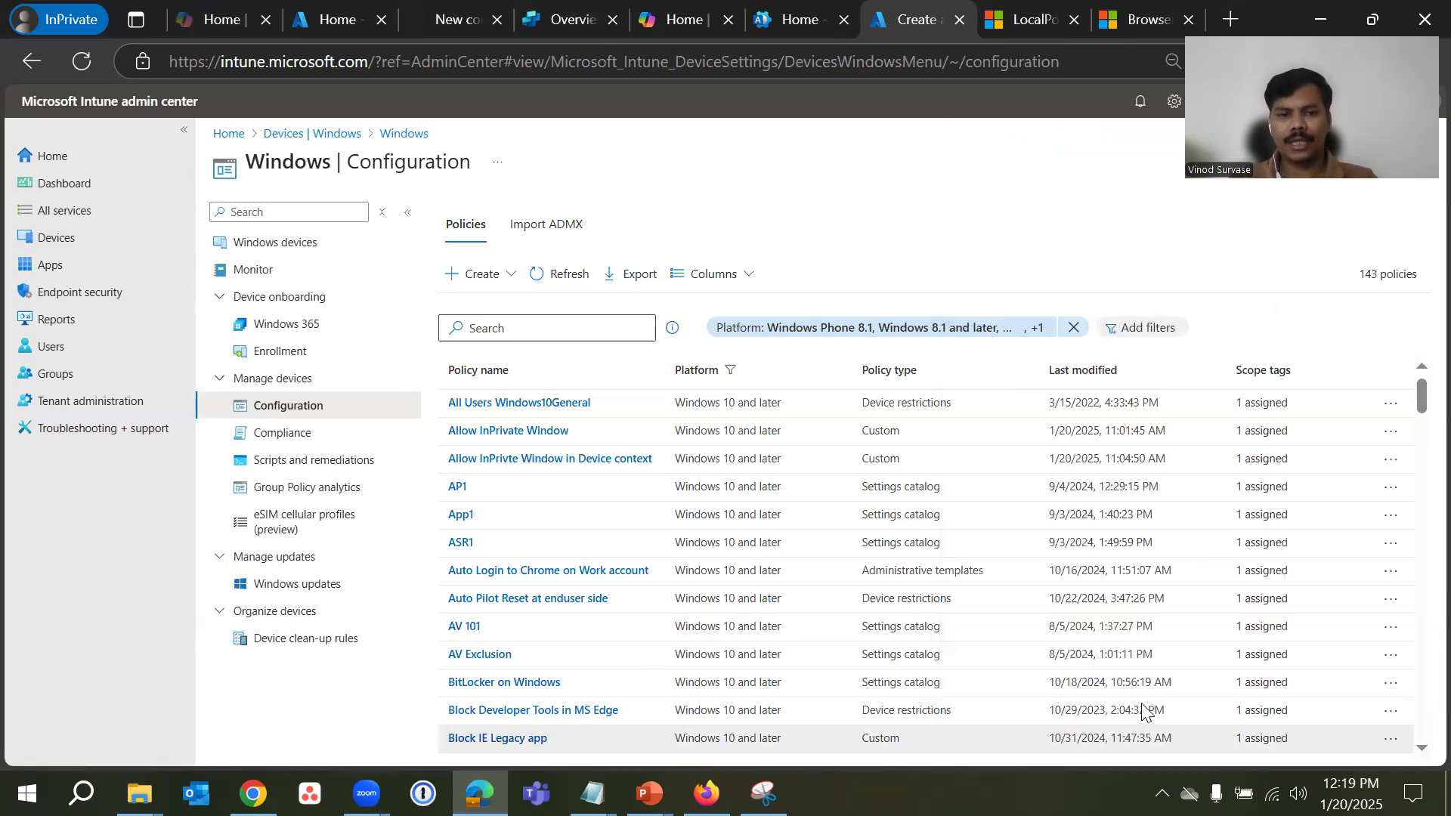
- Enter "Rename Local Admin Account 1" as the profile's name and description, and continue to the configuration settings
{"action": "left_click", "coordinate": [601, 269]}
{"action": "type", "text": "Rename Local Admin Account"}
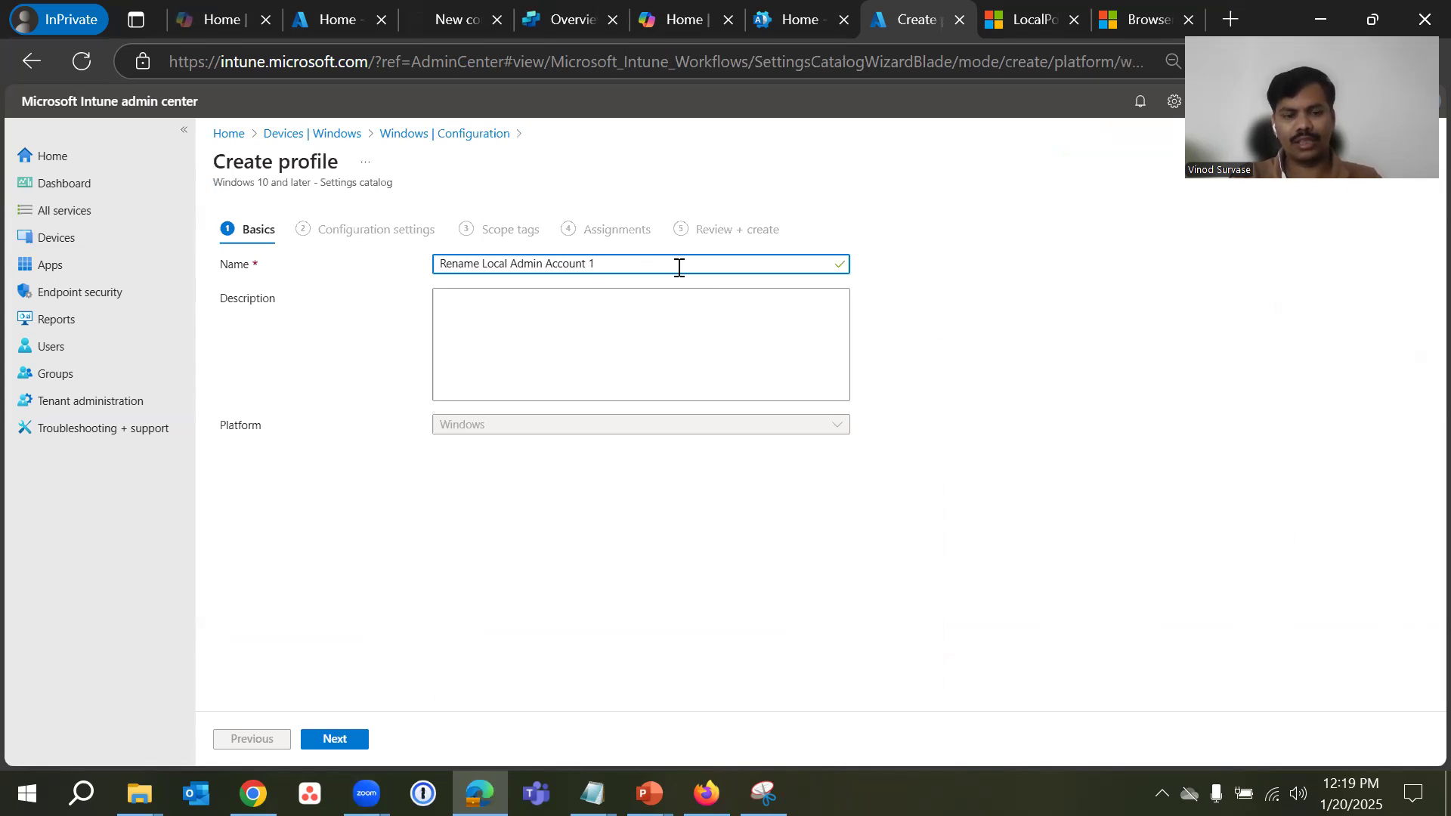
{"action": "triple_click", "coordinate": [680, 267]}
{"action": "key", "text": "ctrl+c"}
{"action": "left_click", "coordinate": [622, 356]}
{"action": "key", "text": "ctrl+v"}
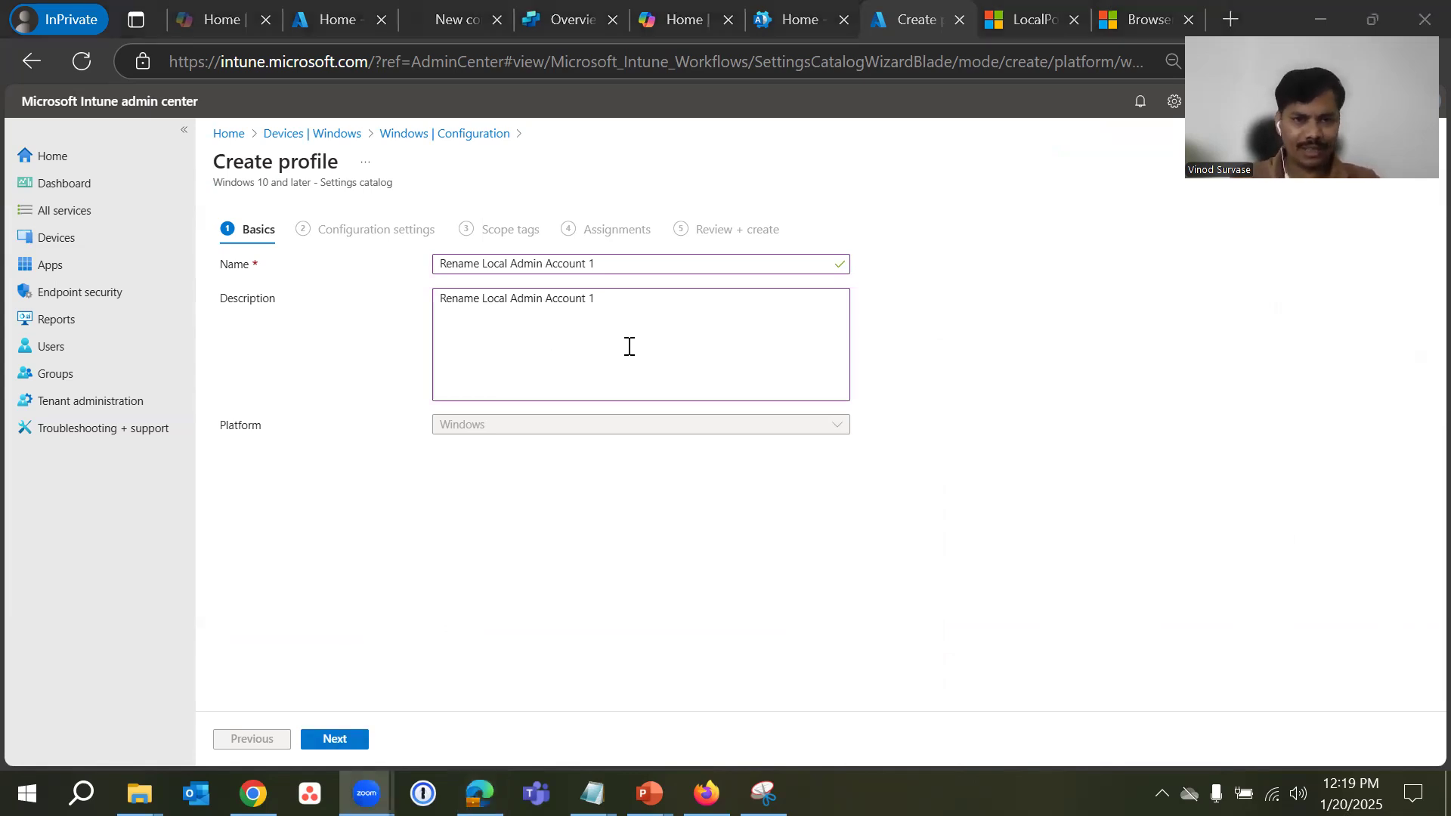
{"action": "left_click", "coordinate": [664, 323]}
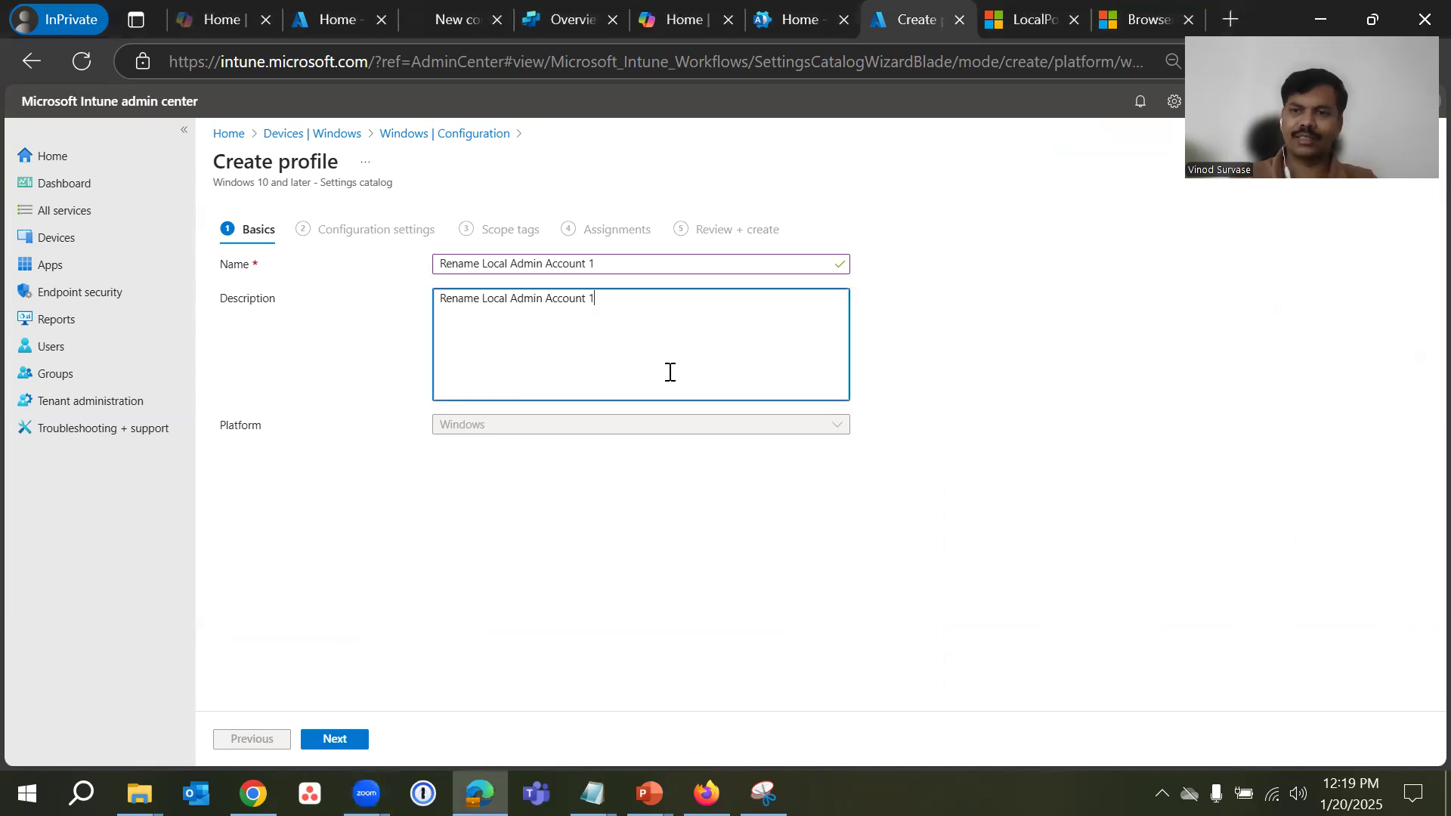
{"action": "left_click", "coordinate": [463, 522]}
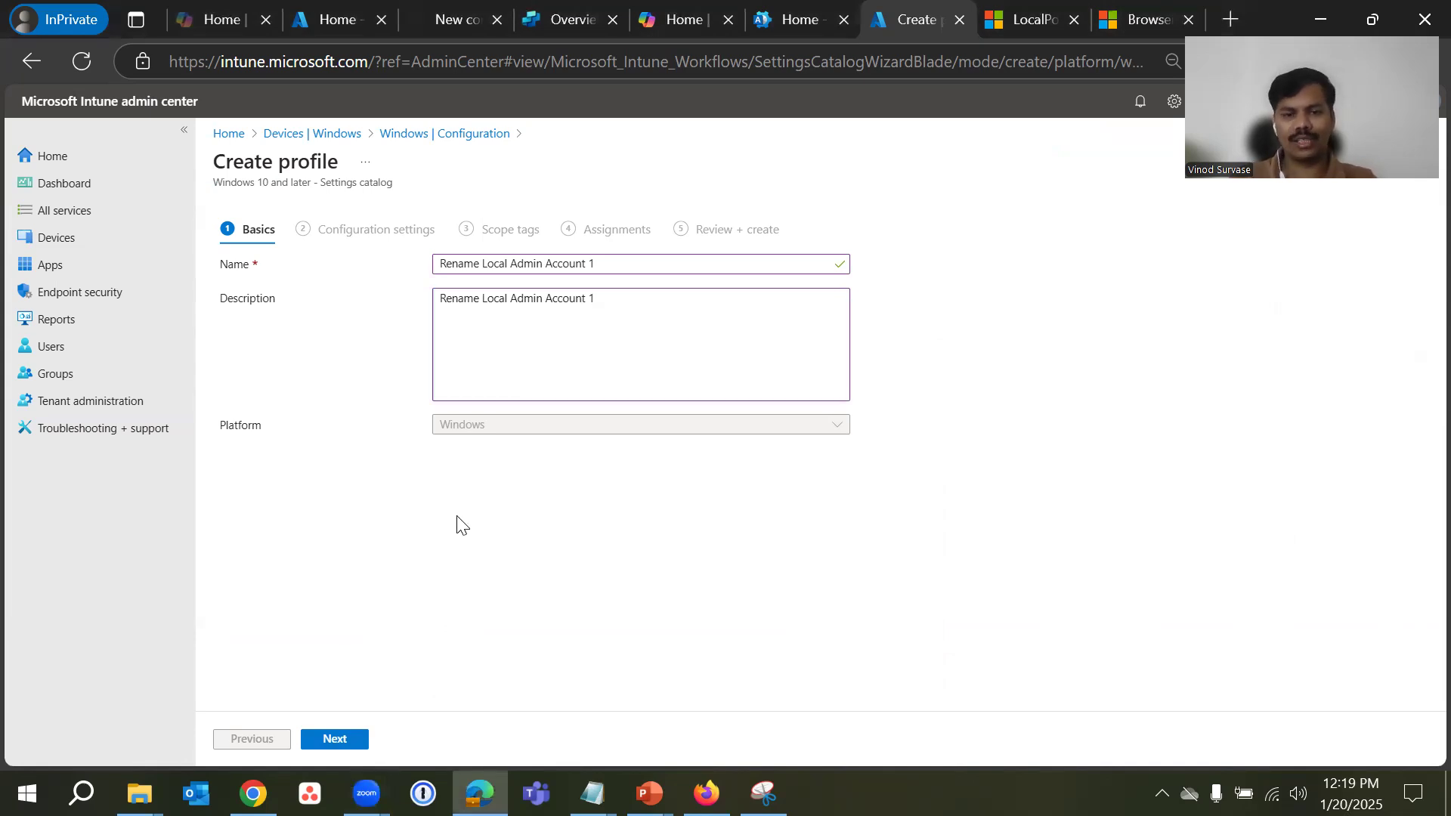
{"action": "left_click", "coordinate": [347, 741]}
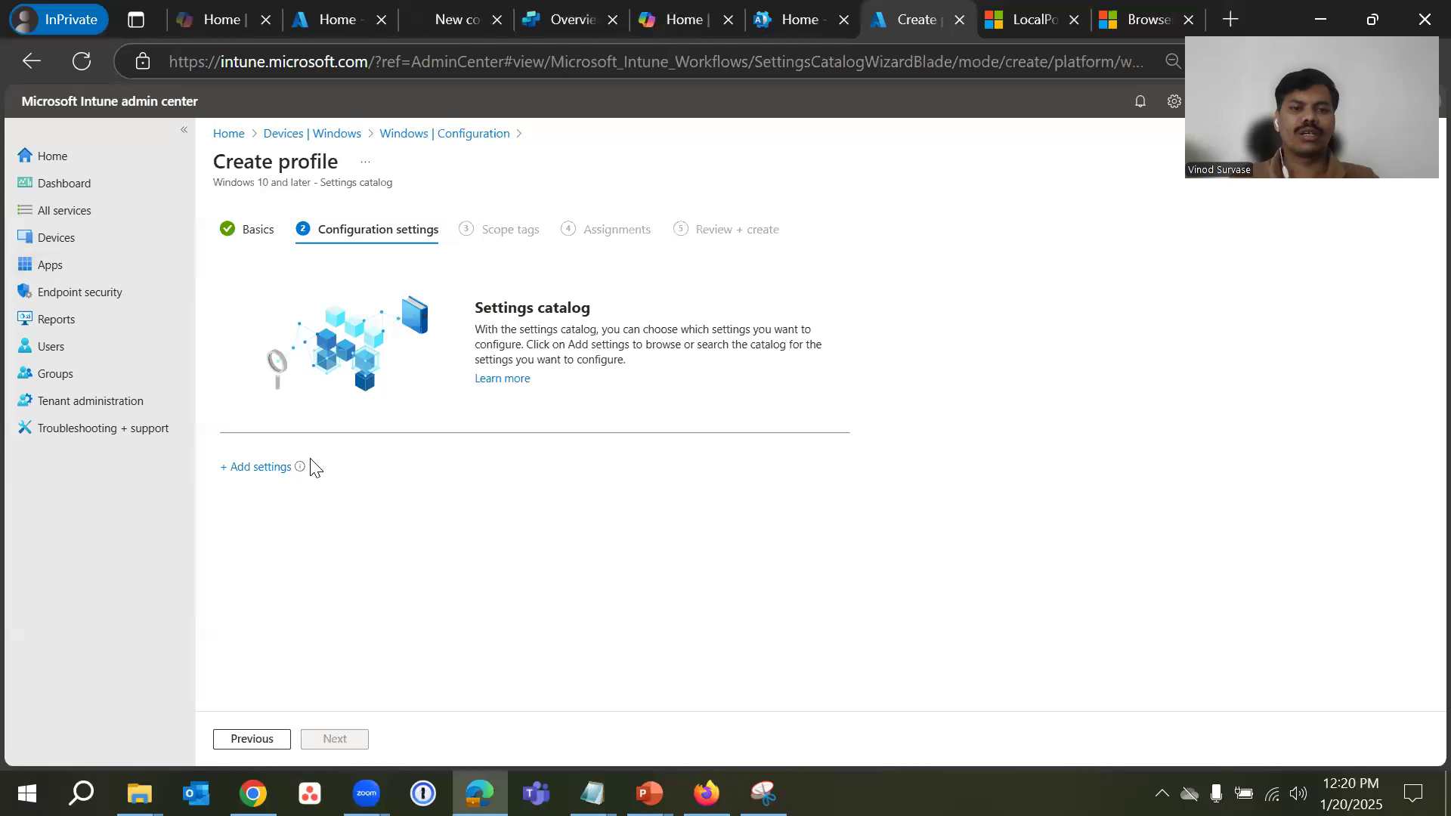
- Open the settings picker for the profile and search it for "local security"
{"action": "left_click", "coordinate": [276, 467]}
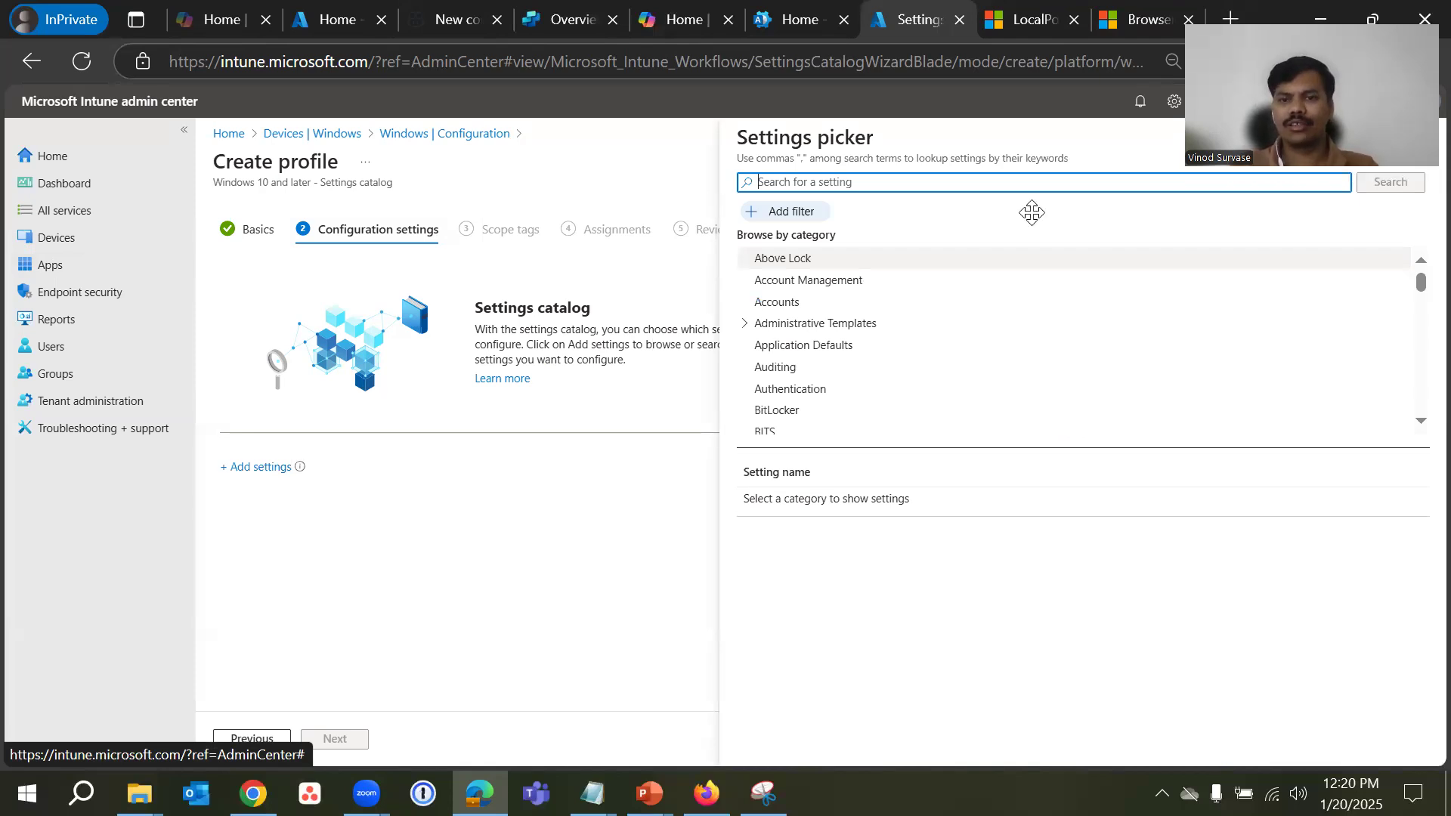
{"action": "left_click", "coordinate": [969, 180]}
{"action": "type", "text": "local"}
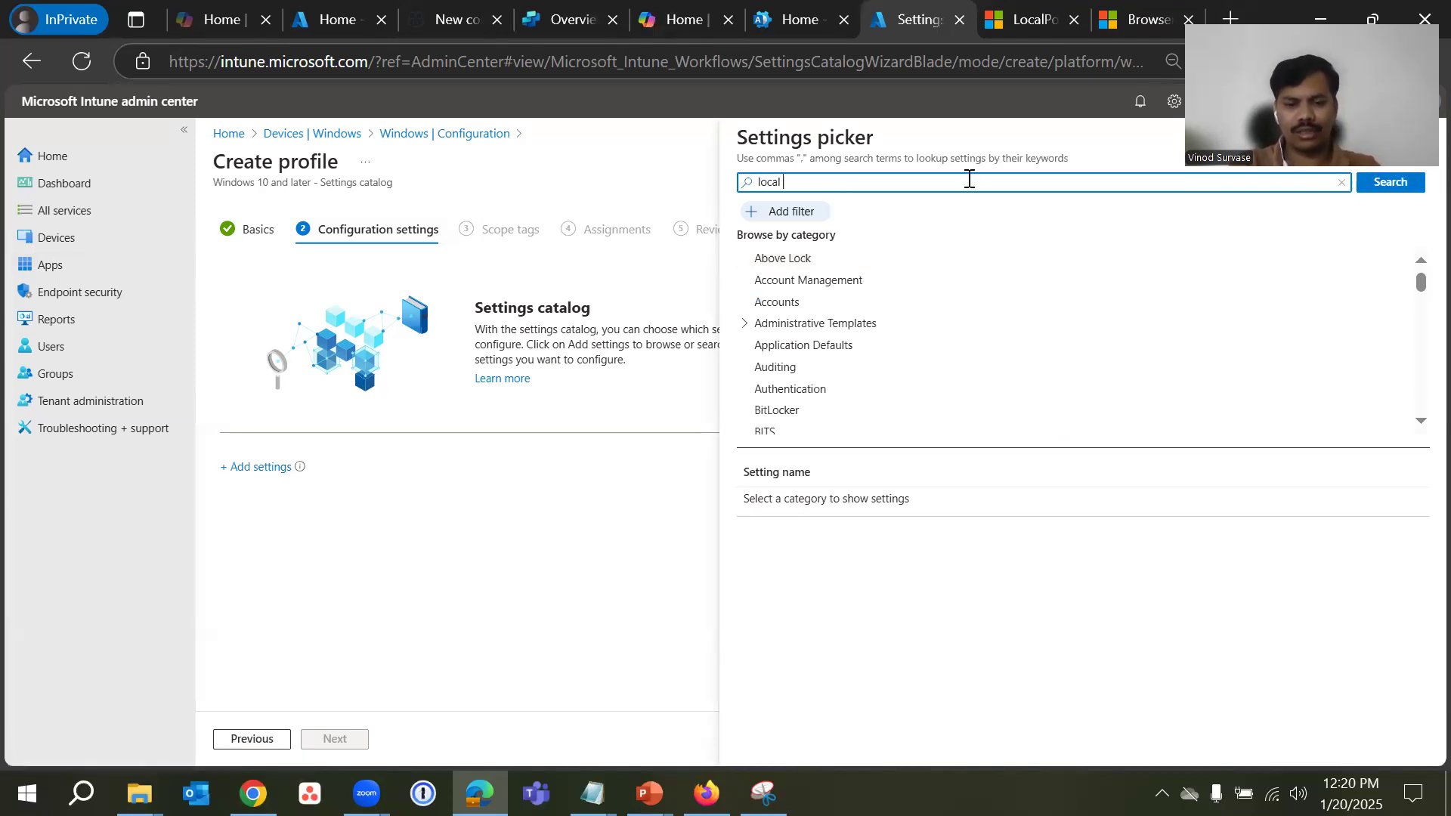
{"action": "type", "text": " secut"}
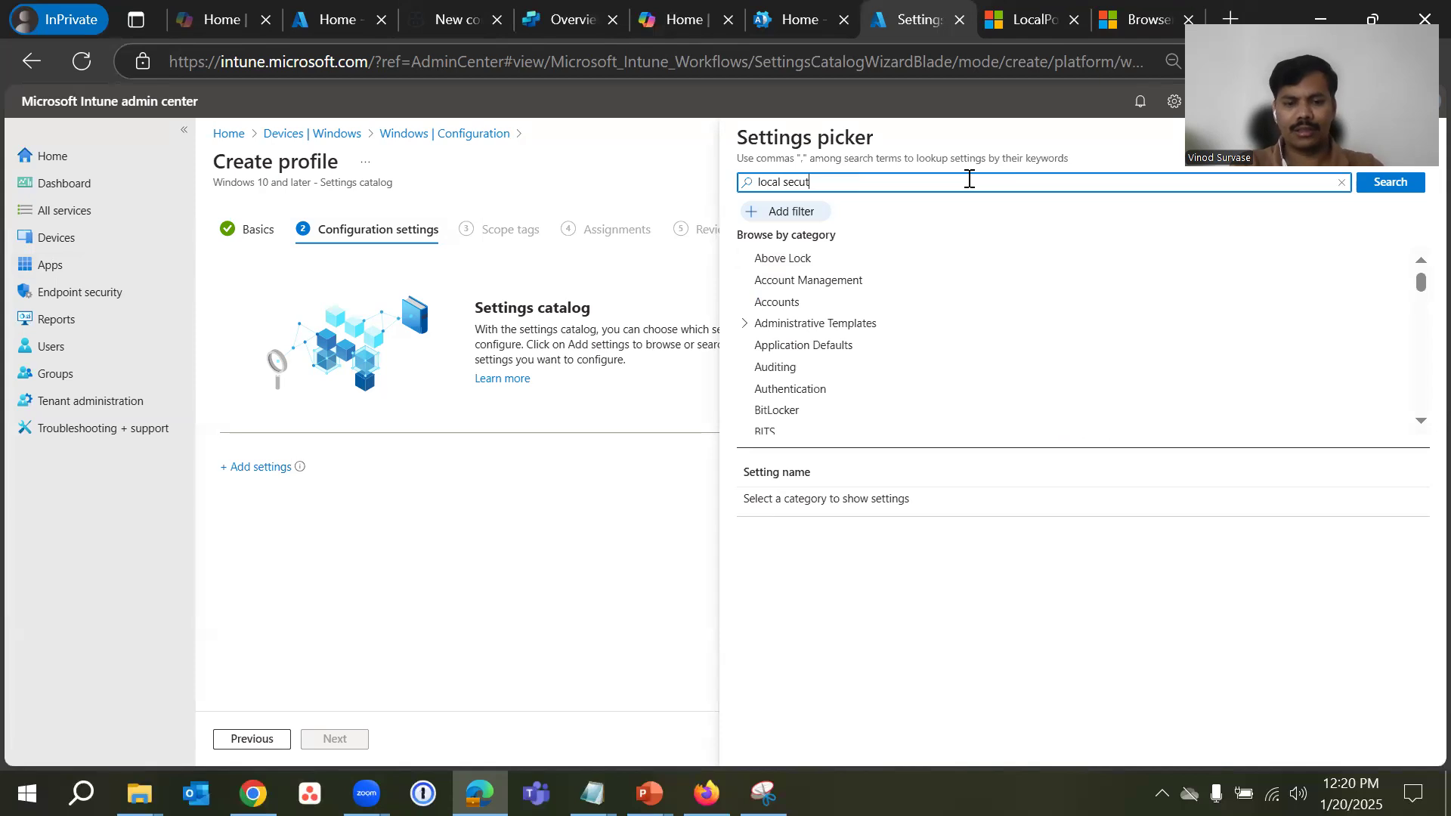
{"action": "key", "text": "BackSpace"}
{"action": "type", "text": "rity"}
{"action": "key", "text": "Return"}
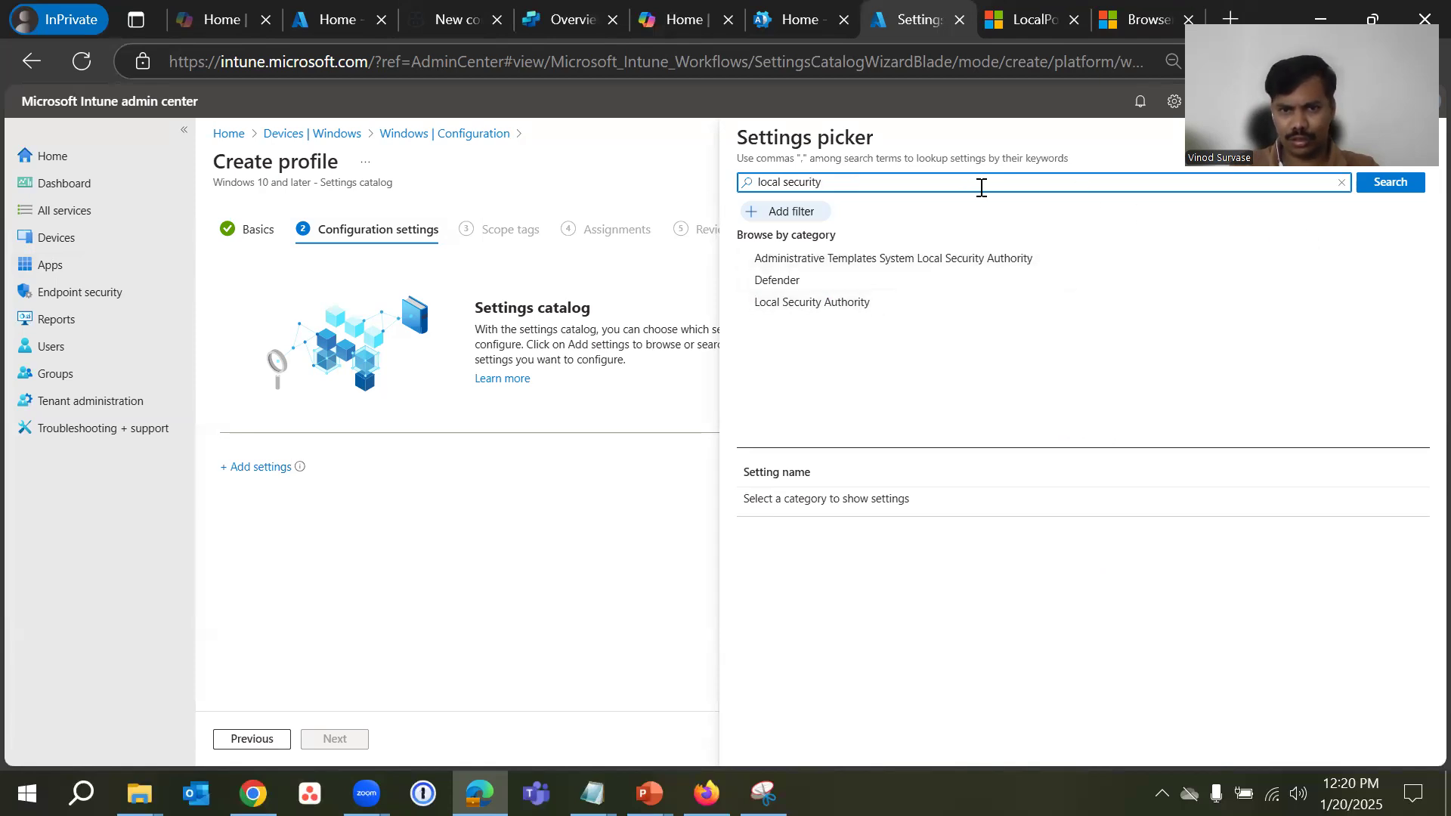
- Try the settings searches "local security option" and "local", and look through the categories for the local security options
{"action": "type", "text": "tion"}
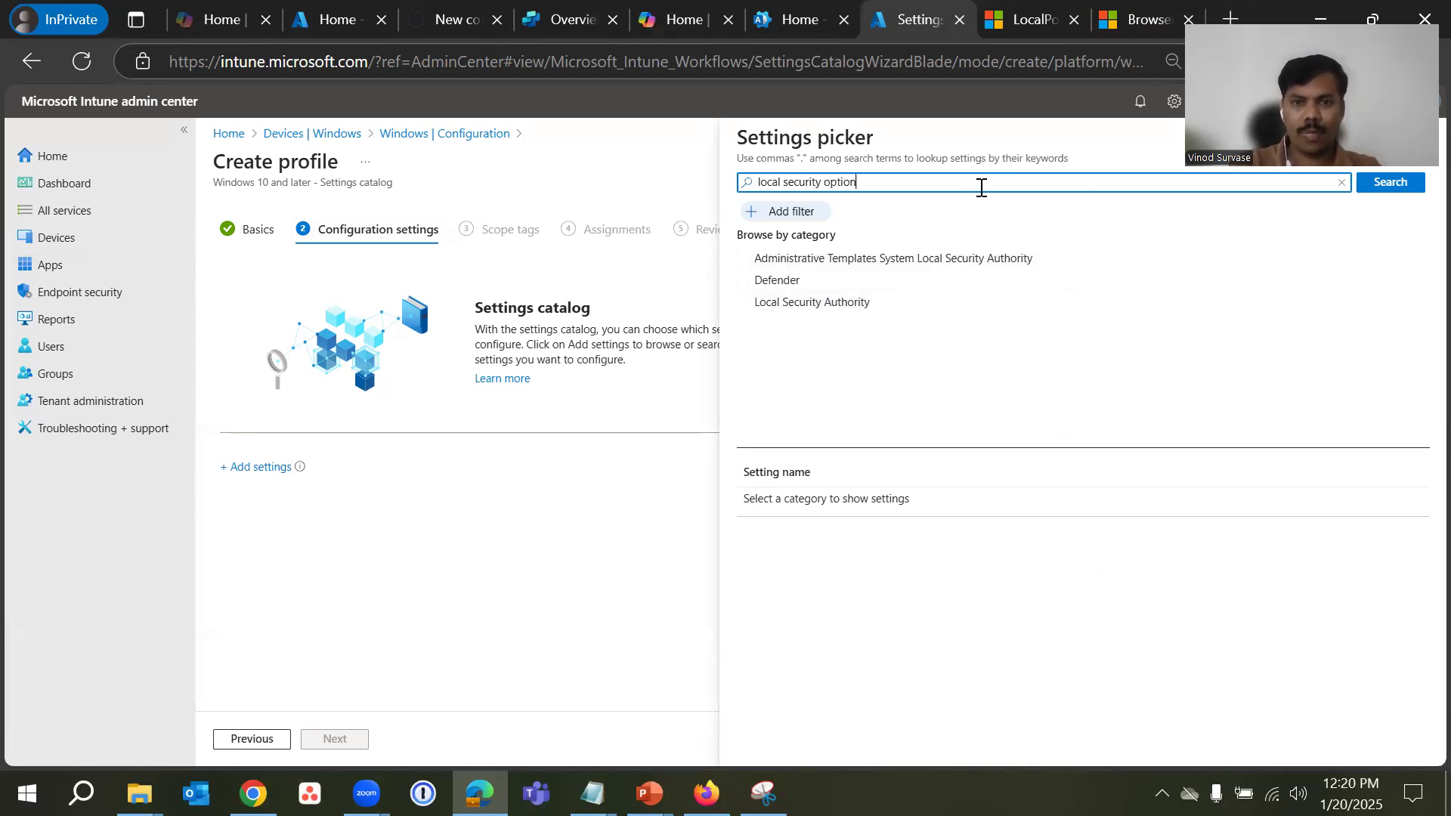
{"action": "key", "text": "BackSpace"}
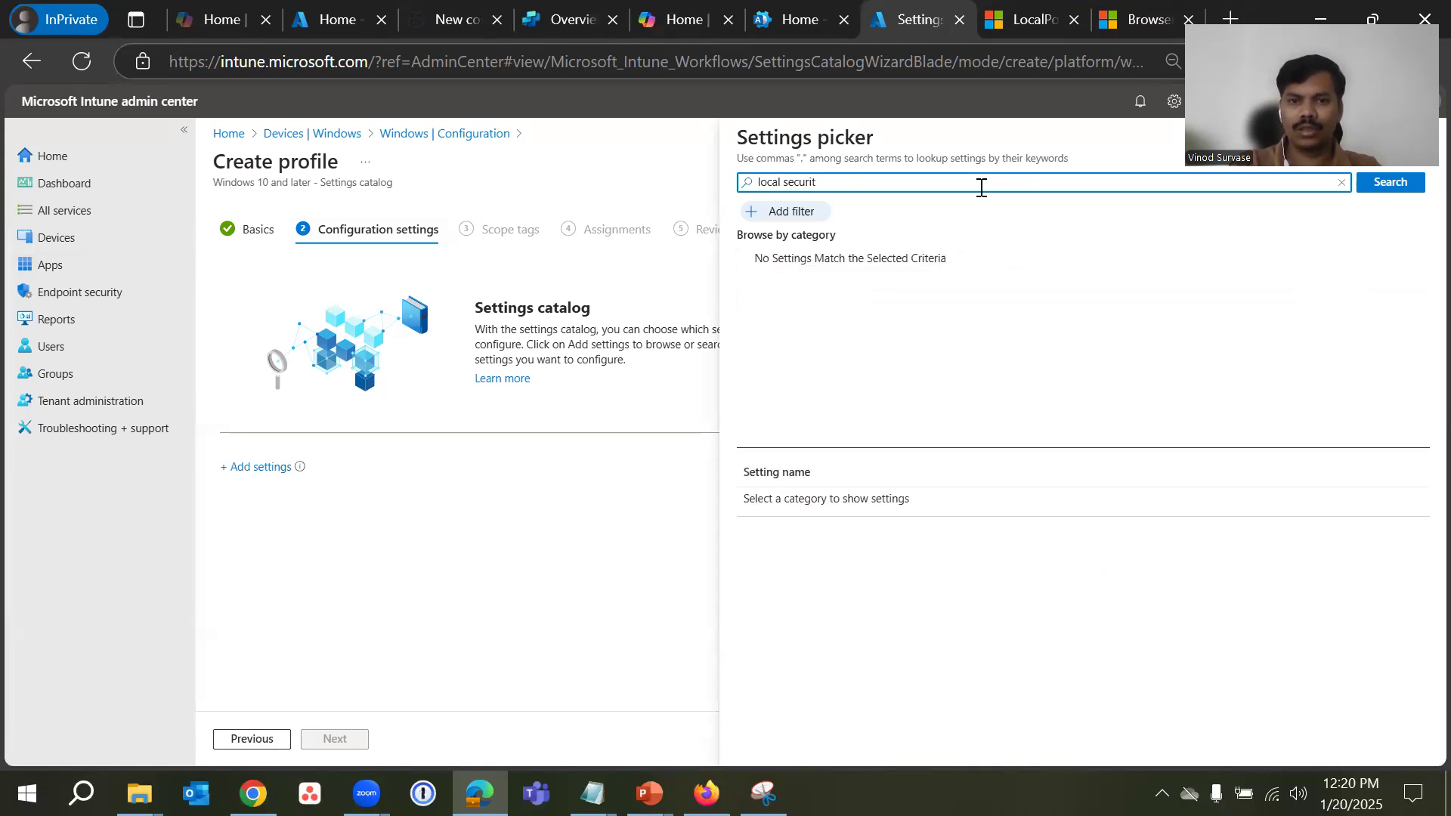
{"action": "key", "text": "BackSpace"}
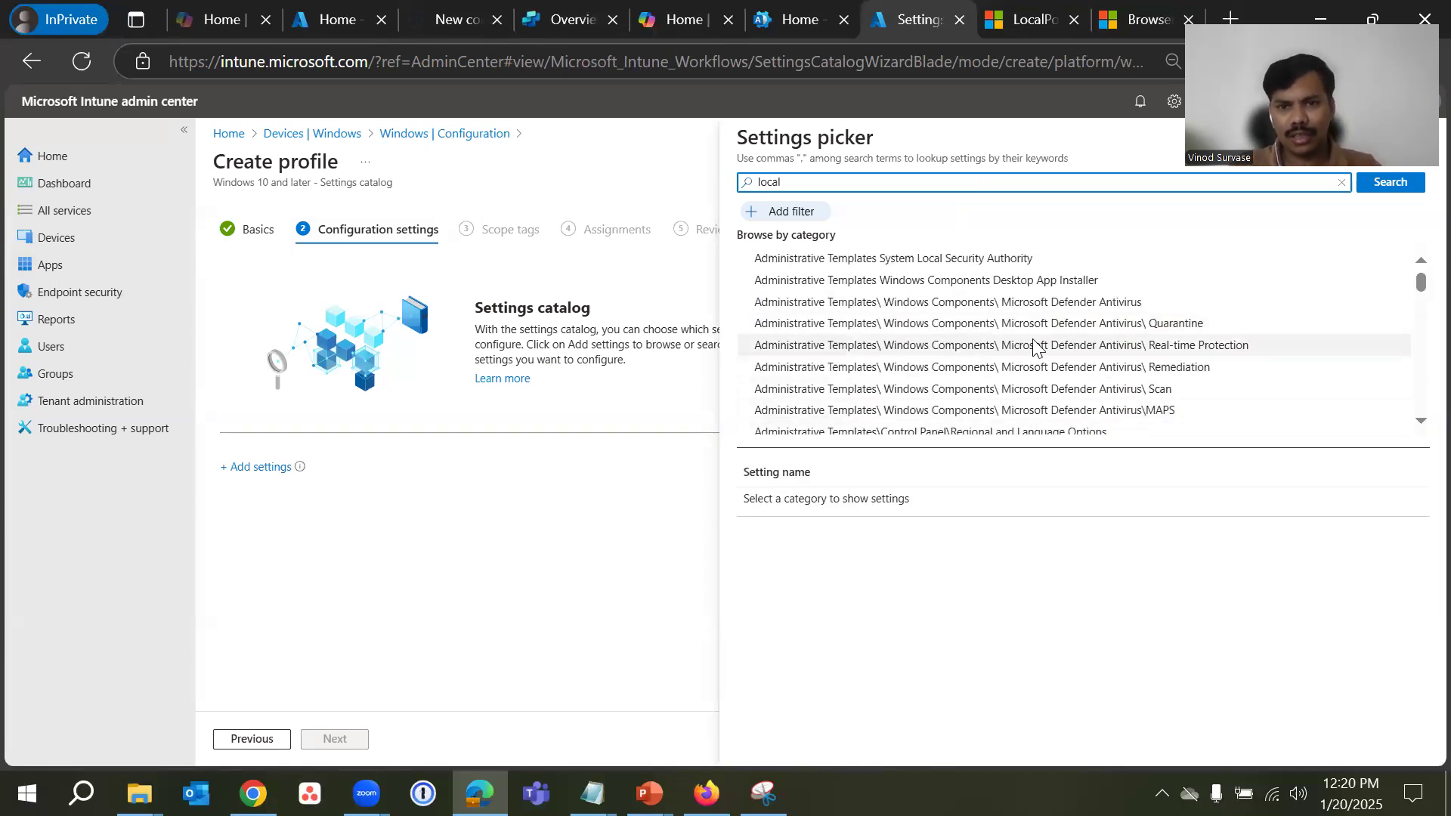
{"action": "scroll", "coordinate": [1262, 383], "scroll_direction": "down", "scroll_amount": 3}
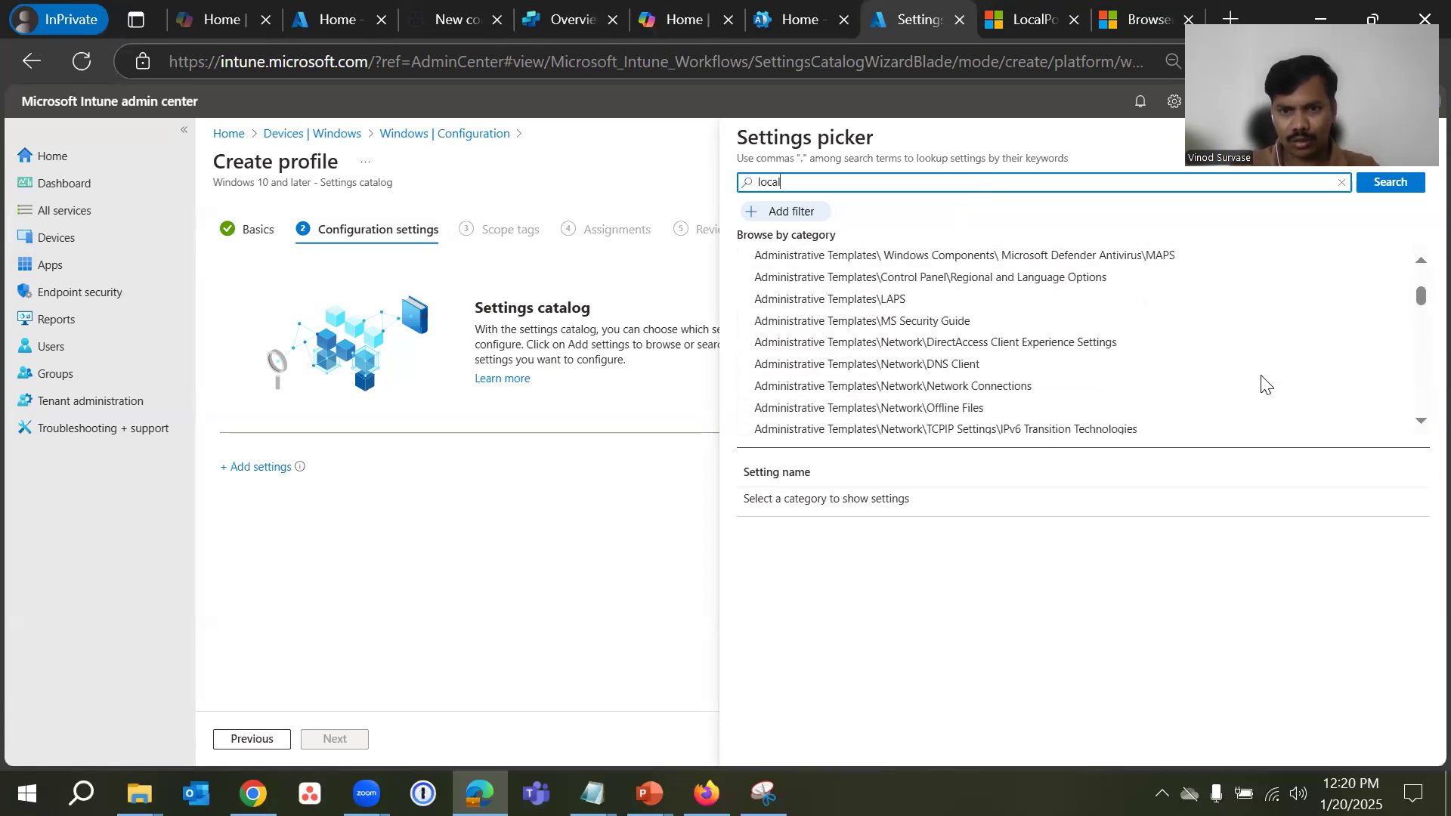
{"action": "scroll", "coordinate": [1266, 386], "scroll_direction": "down", "scroll_amount": 5}
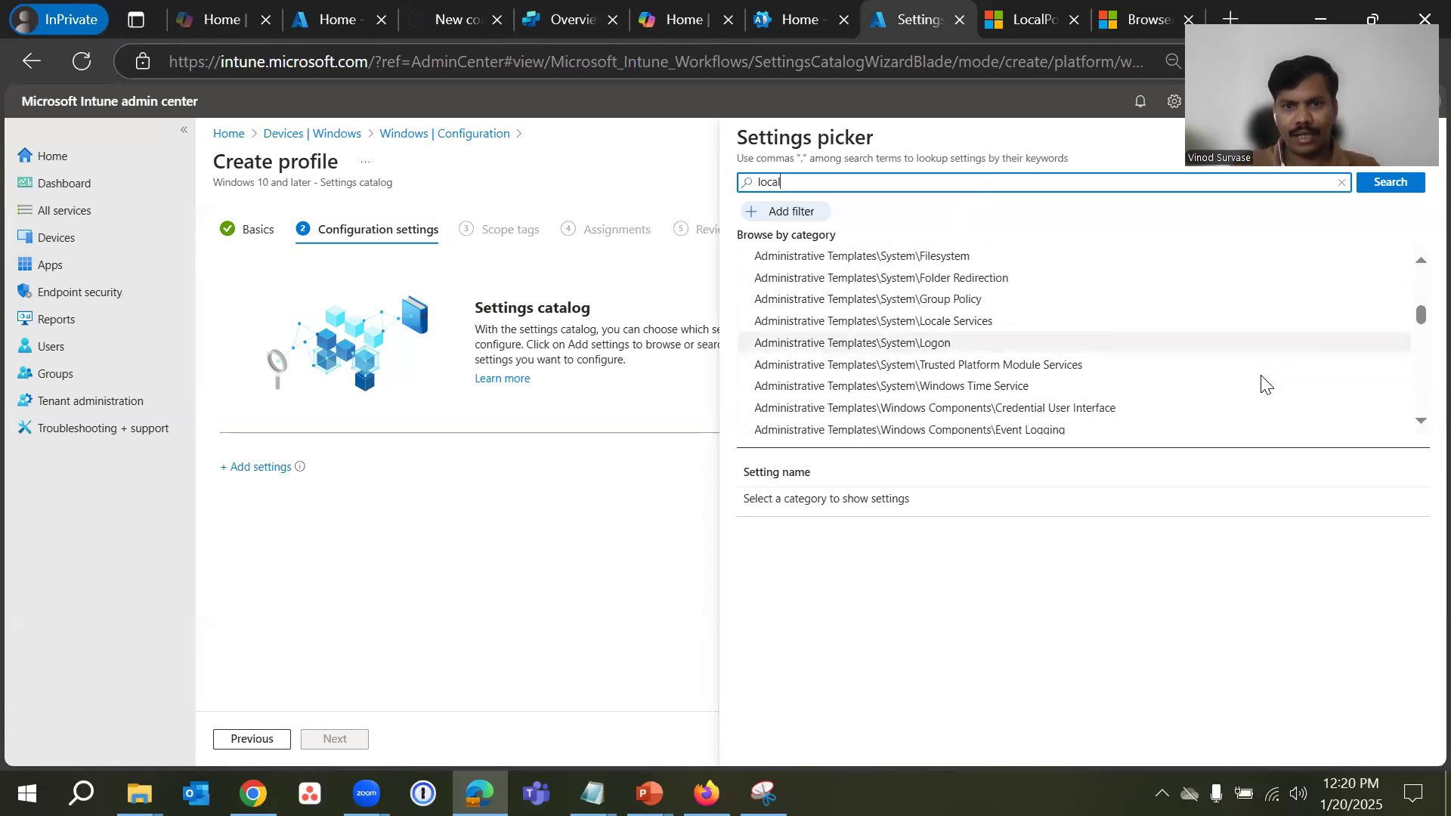
{"action": "scroll", "coordinate": [1266, 385], "scroll_direction": "down", "scroll_amount": 1}
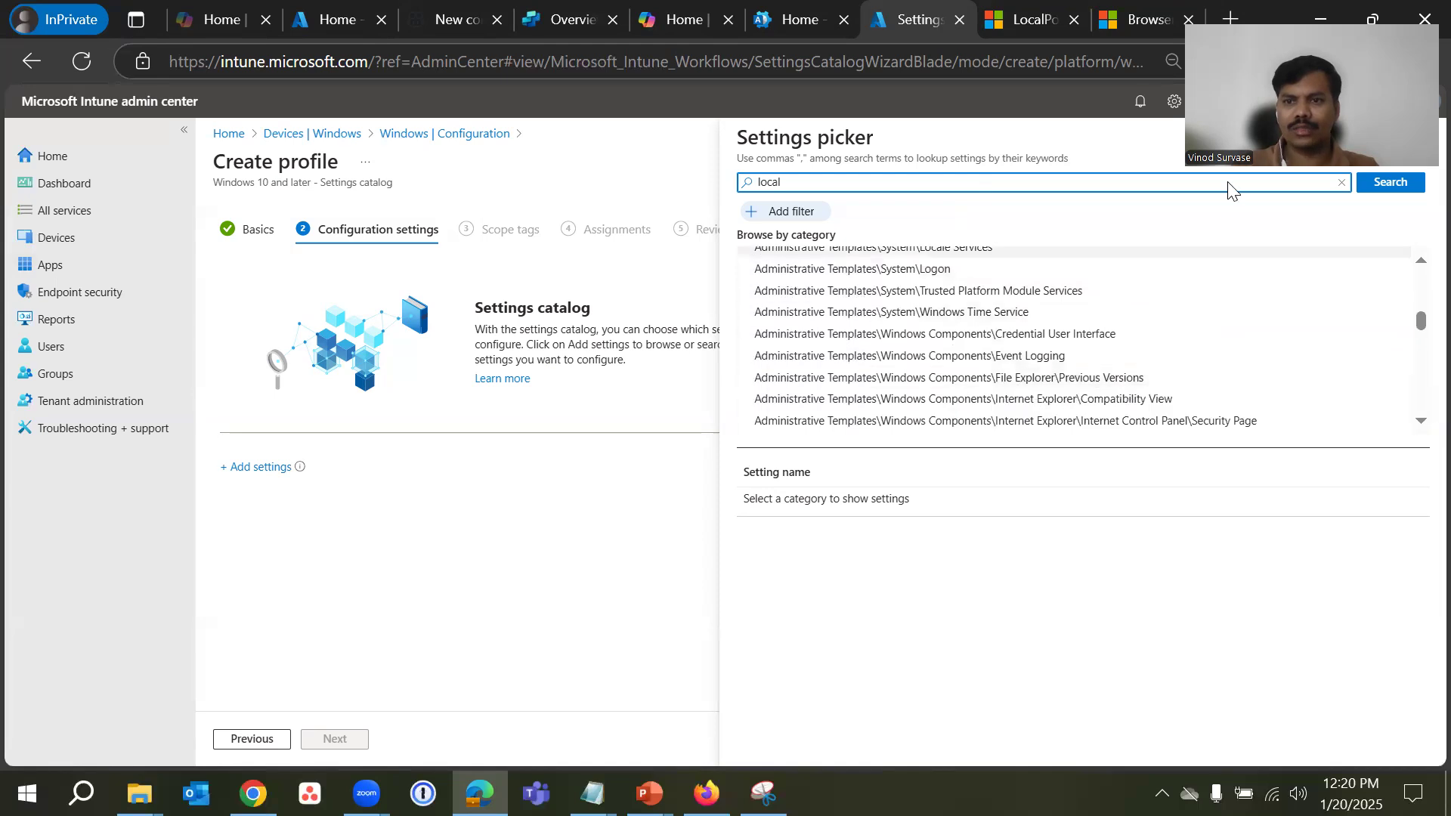
- Leave the new profile, search the Windows configuration policies for "Rename Local Admin Account" and open that existing policy
{"action": "left_click", "coordinate": [430, 134]}
{"action": "left_click", "coordinate": [518, 330]}
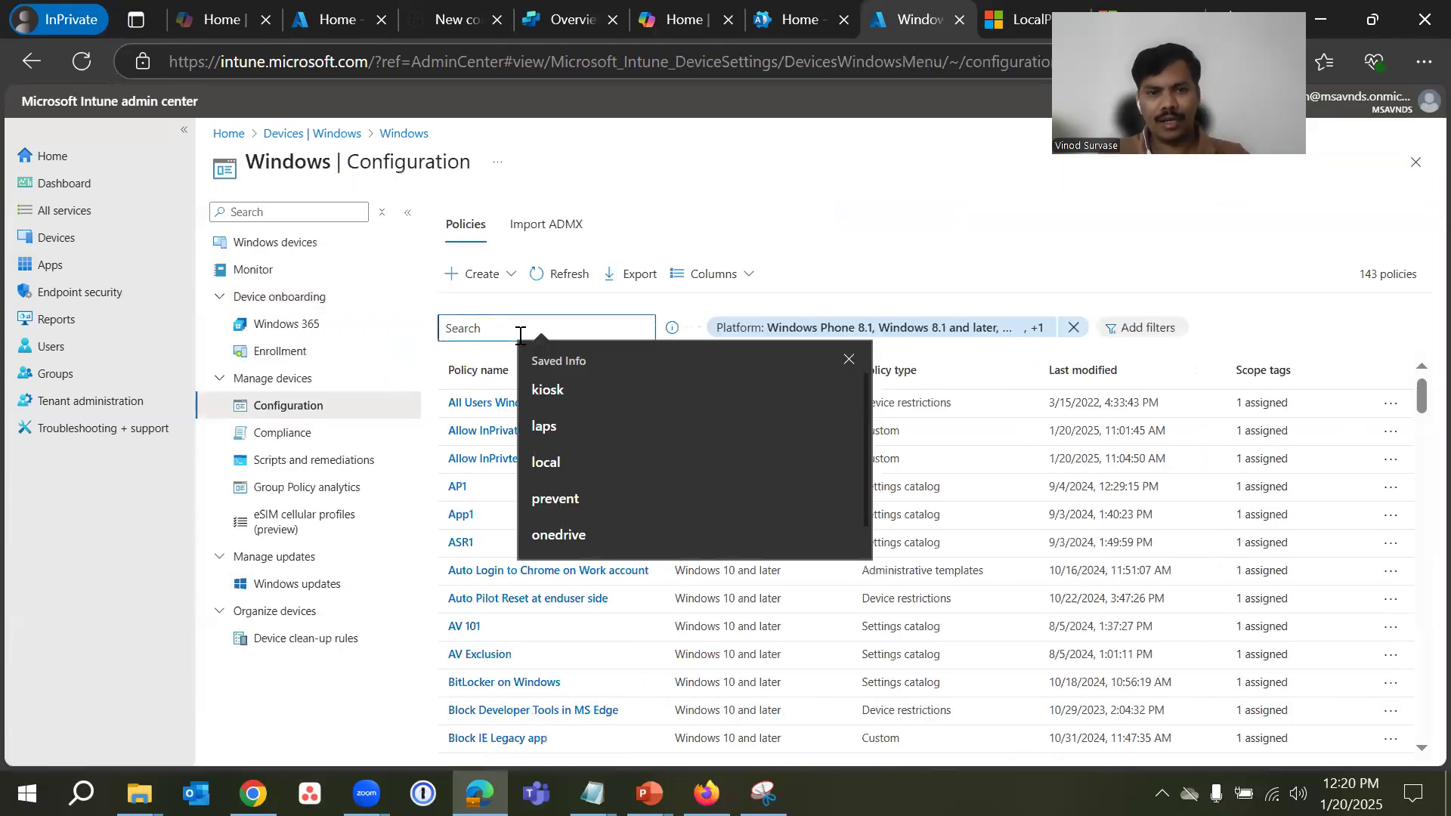
{"action": "key", "text": "ctrl+v"}
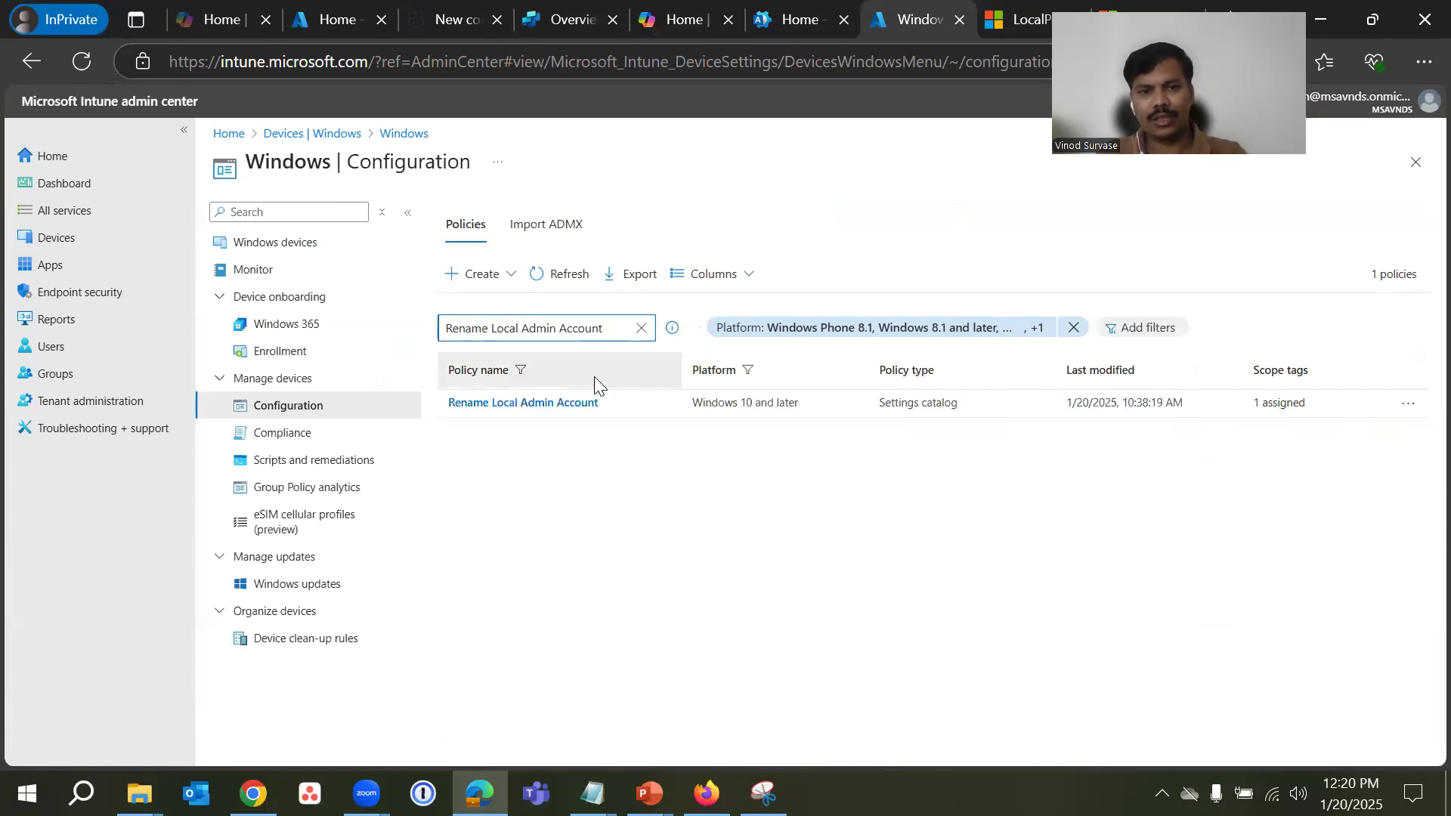
{"action": "left_click", "coordinate": [570, 405]}
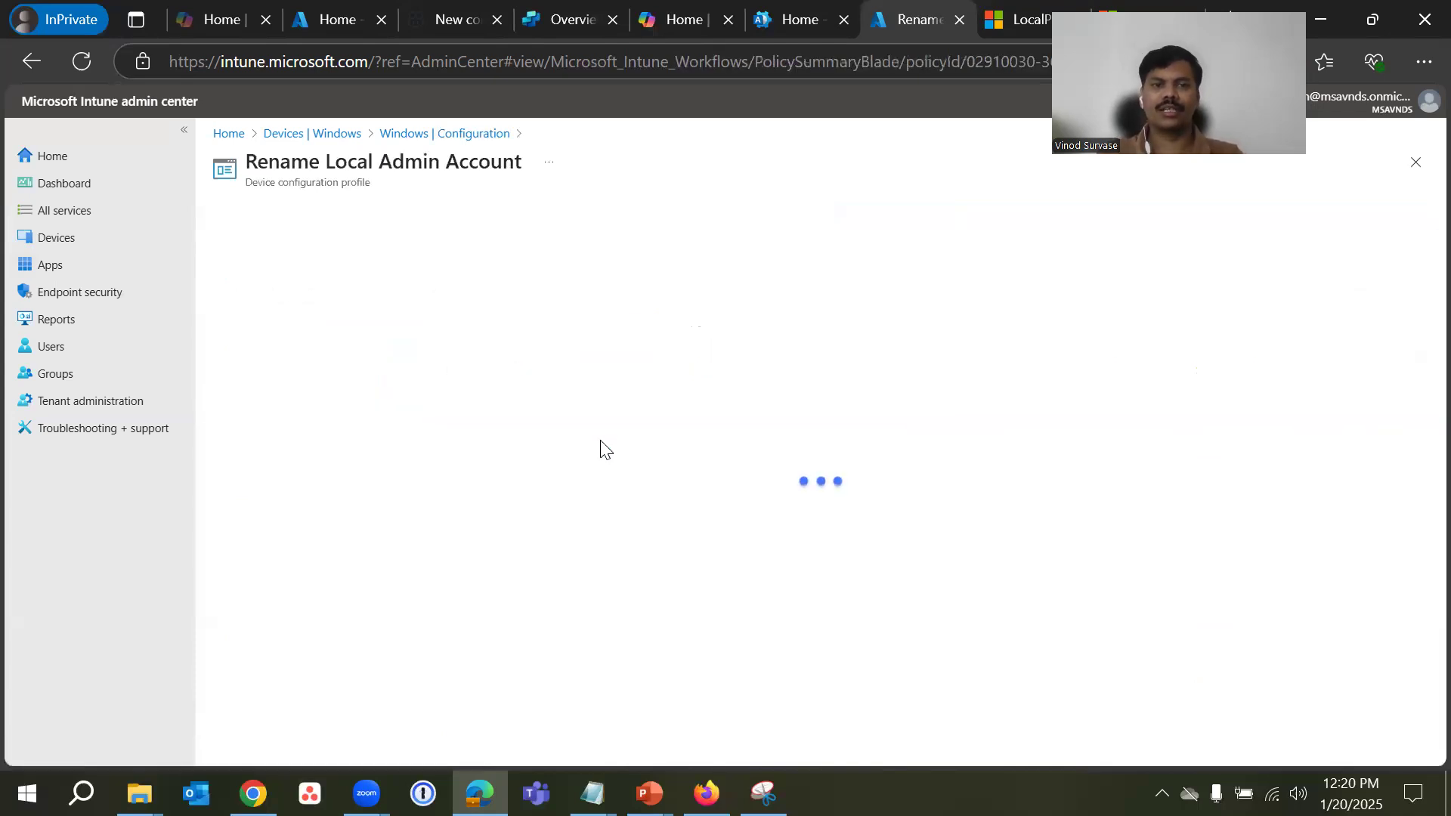
- Expand Local Policies Security Options in the policy's configuration settings and check which setting renames the administrator account
{"action": "scroll", "coordinate": [598, 506], "scroll_direction": "down", "scroll_amount": 3}
{"action": "scroll", "coordinate": [601, 512], "scroll_direction": "down", "scroll_amount": 2}
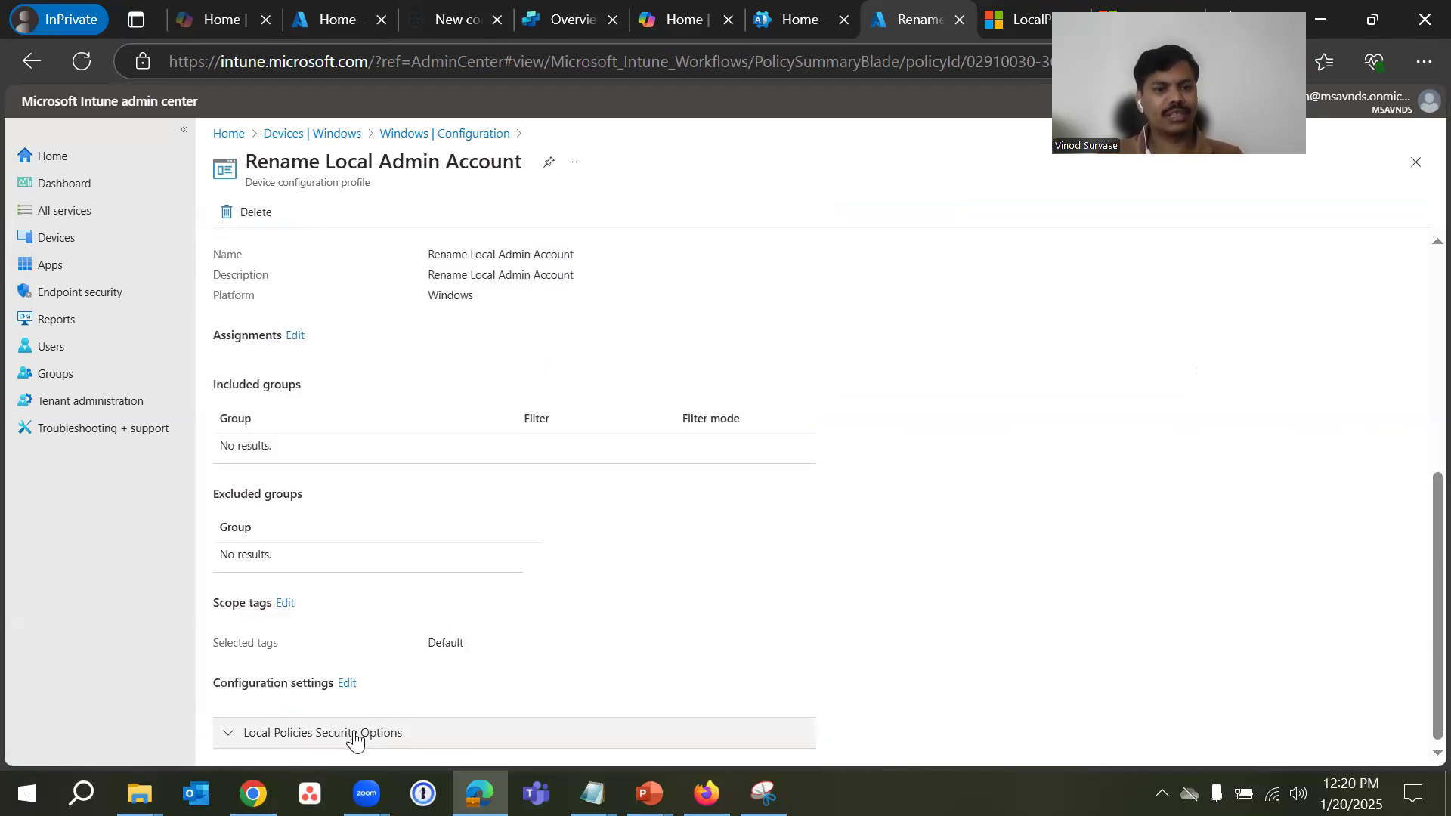
{"action": "left_click", "coordinate": [476, 745]}
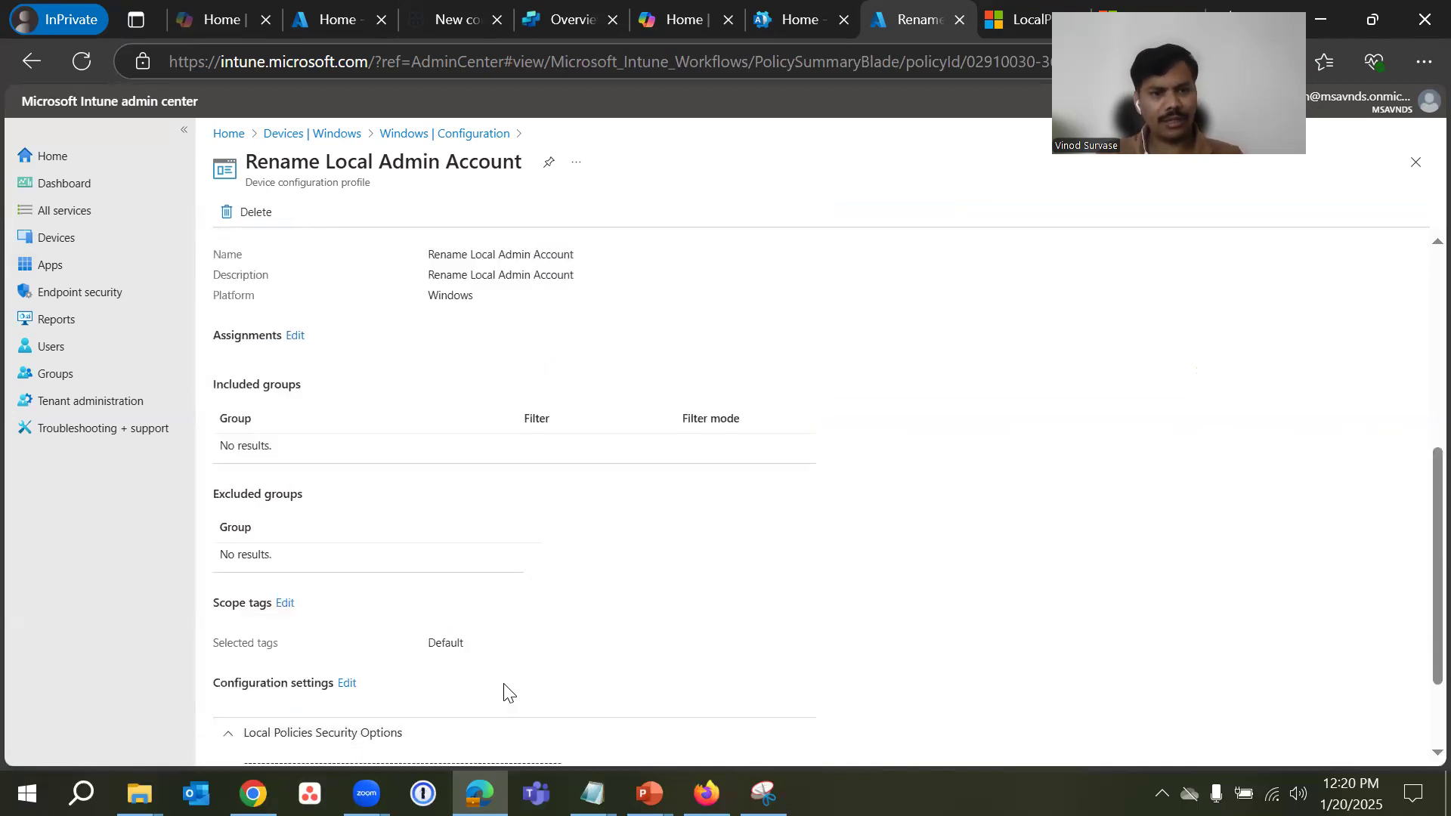
{"action": "scroll", "coordinate": [502, 690], "scroll_direction": "down", "scroll_amount": 2}
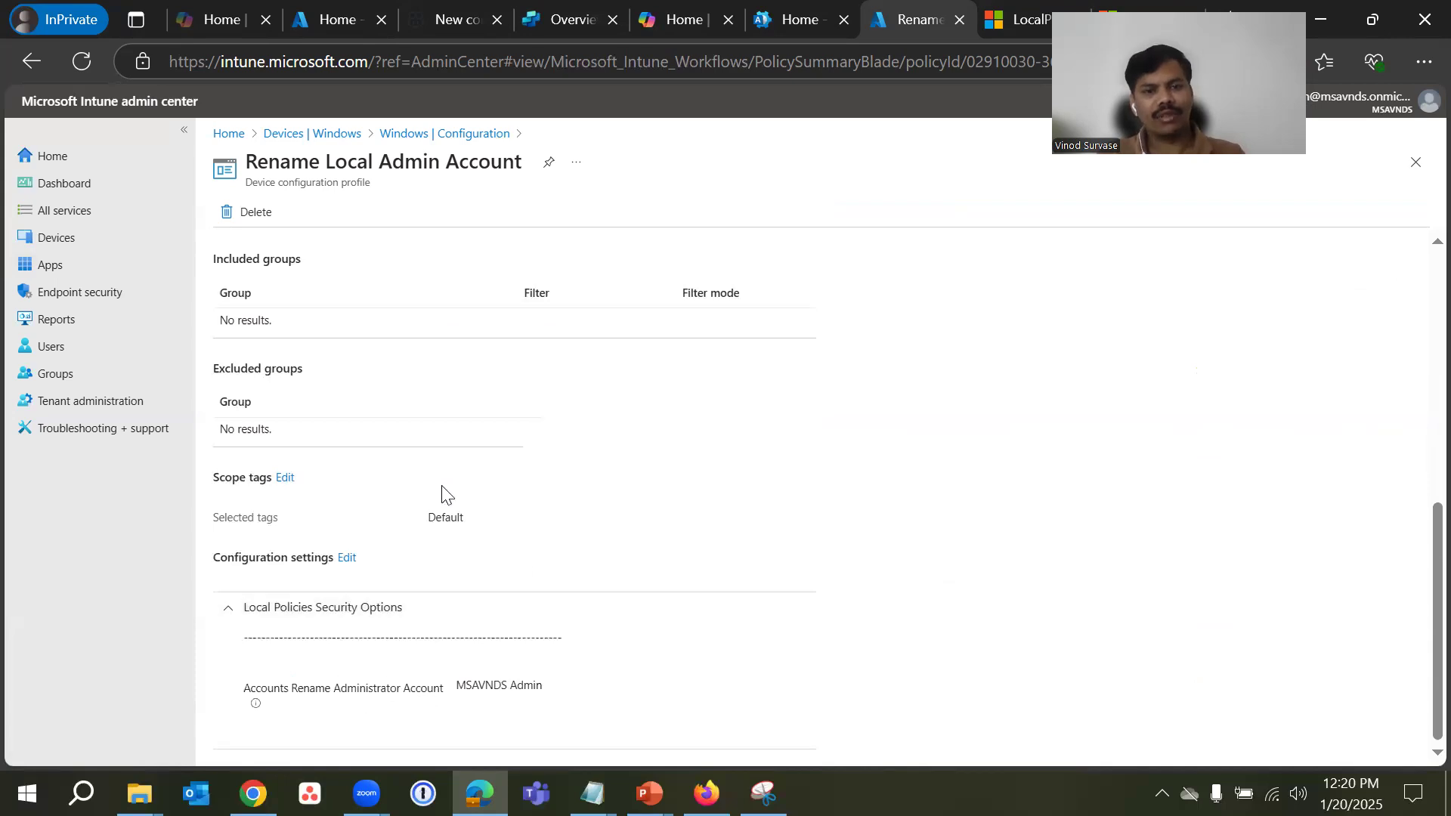
{"action": "scroll", "coordinate": [499, 502], "scroll_direction": "up", "scroll_amount": 6}
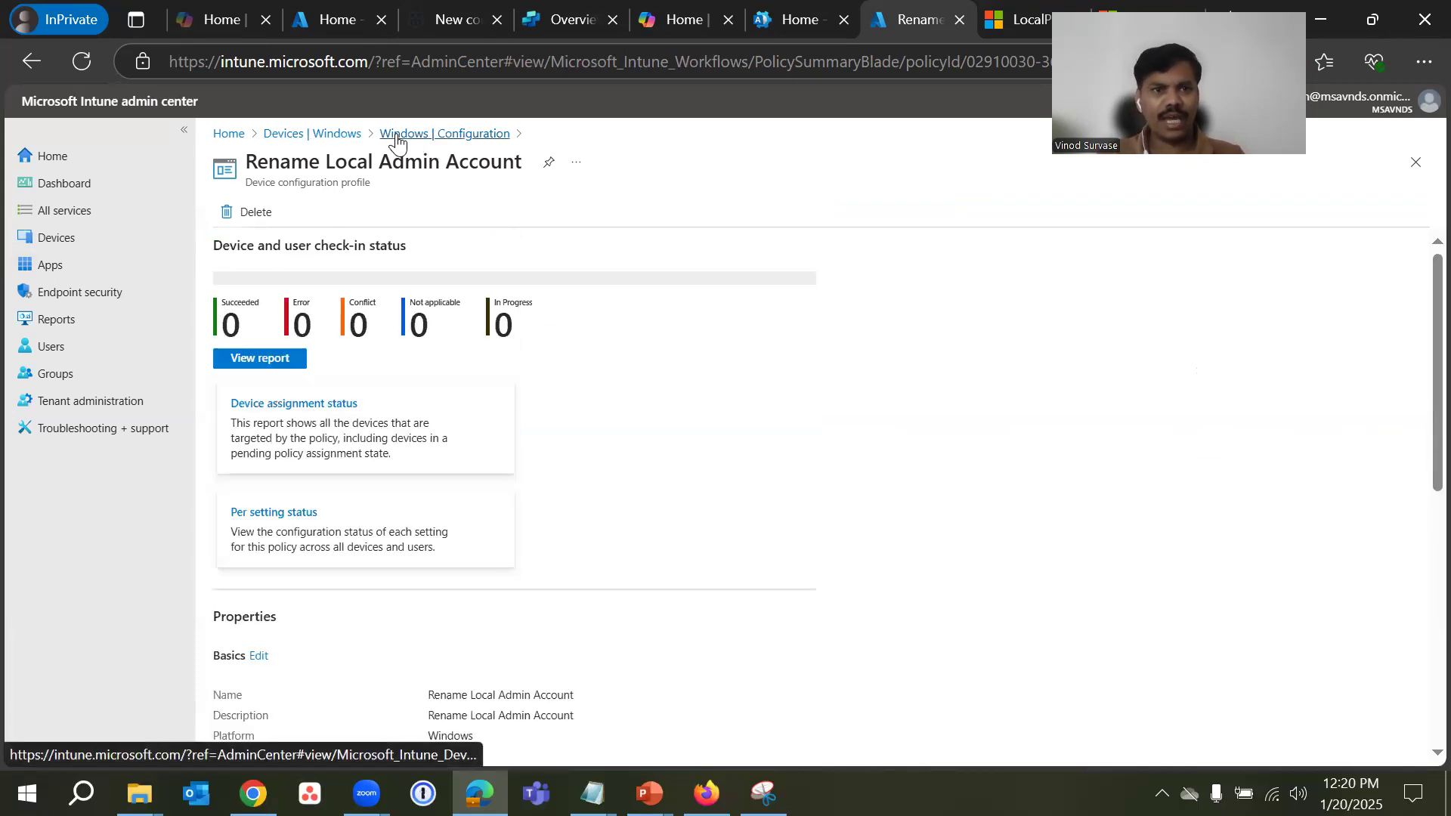
- Start a new policy from the Windows configuration policies and open the existing Rename Local Admin Account policy in a separate browser tab
{"action": "left_click", "coordinate": [432, 138]}
{"action": "left_click", "coordinate": [486, 280]}
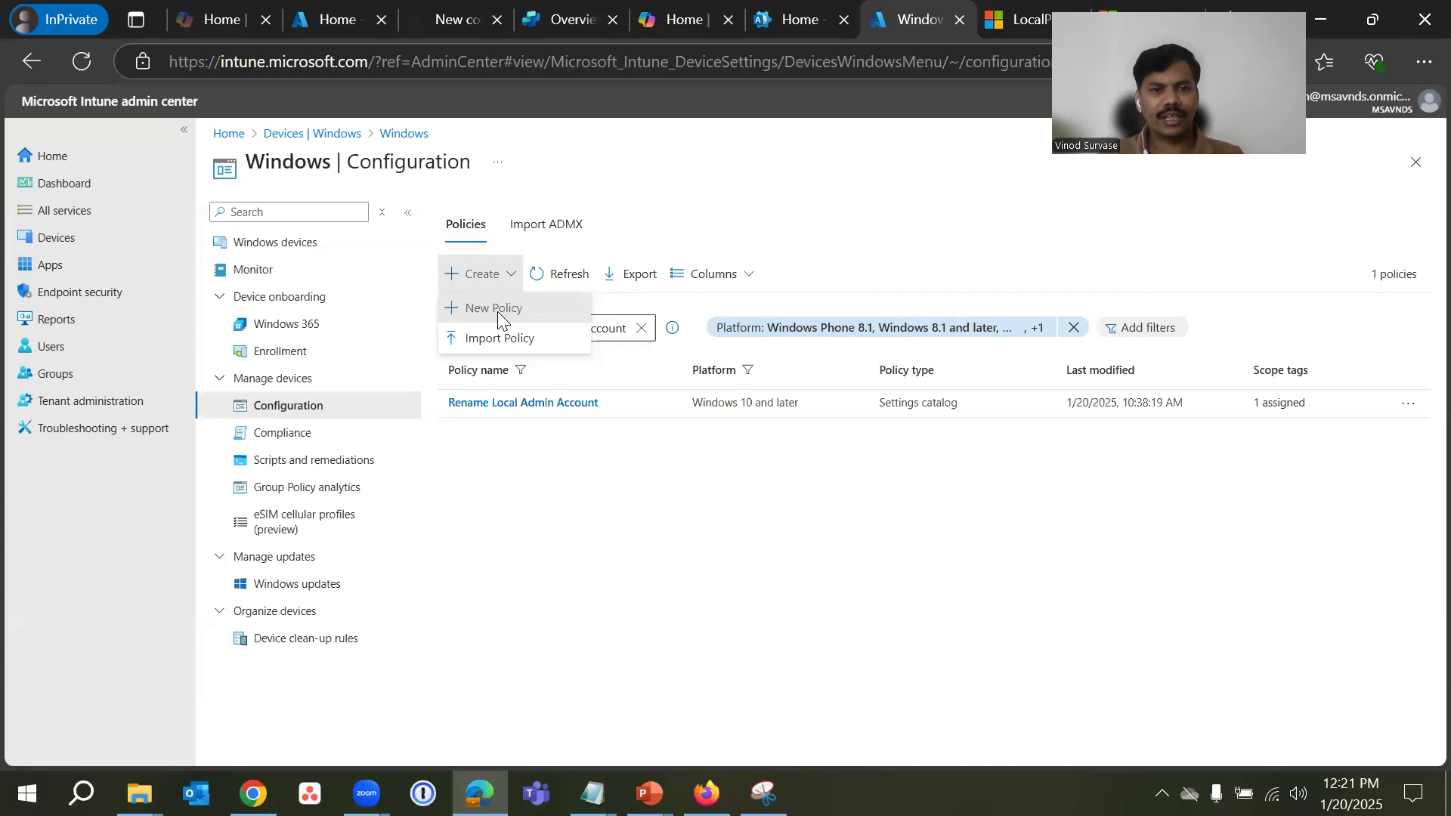
{"action": "left_click", "coordinate": [499, 310]}
{"action": "right_click", "coordinate": [520, 404]}
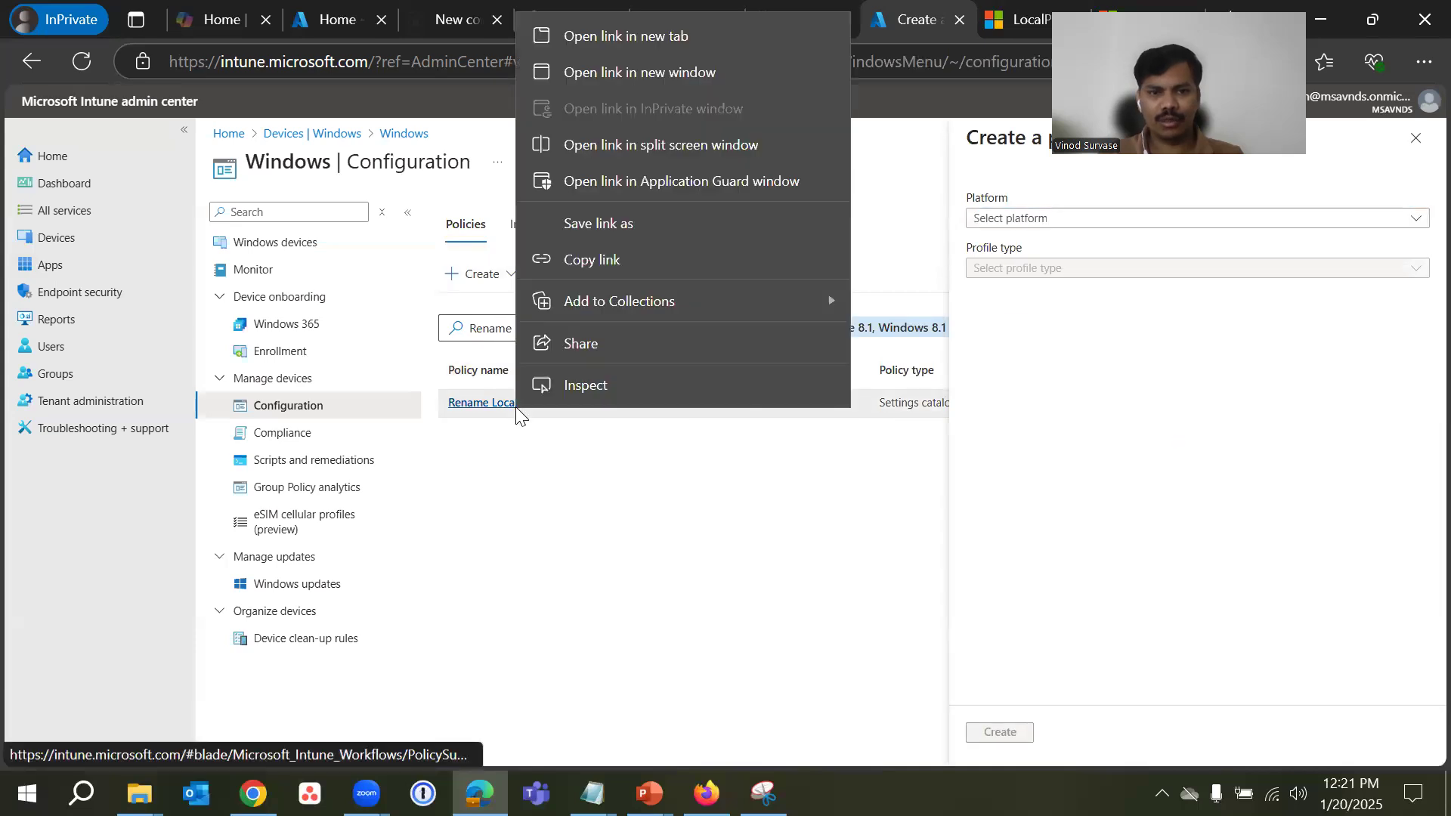
{"action": "left_click", "coordinate": [622, 37]}
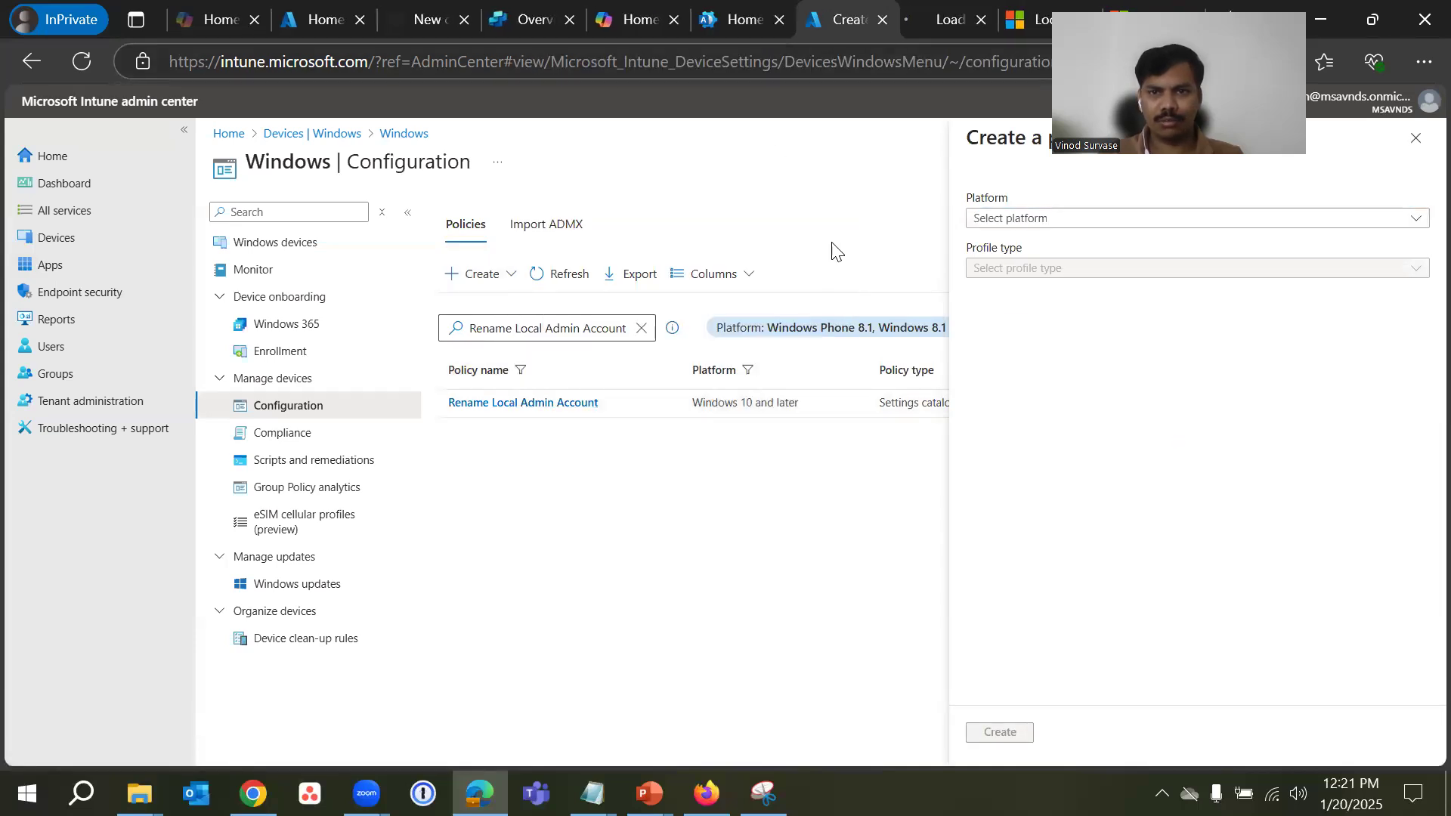
- Create the profile with platform Windows 10 and later and profile type Settings catalog
{"action": "left_click", "coordinate": [1056, 218]}
{"action": "left_click", "coordinate": [1064, 242]}
{"action": "left_click", "coordinate": [1098, 269]}
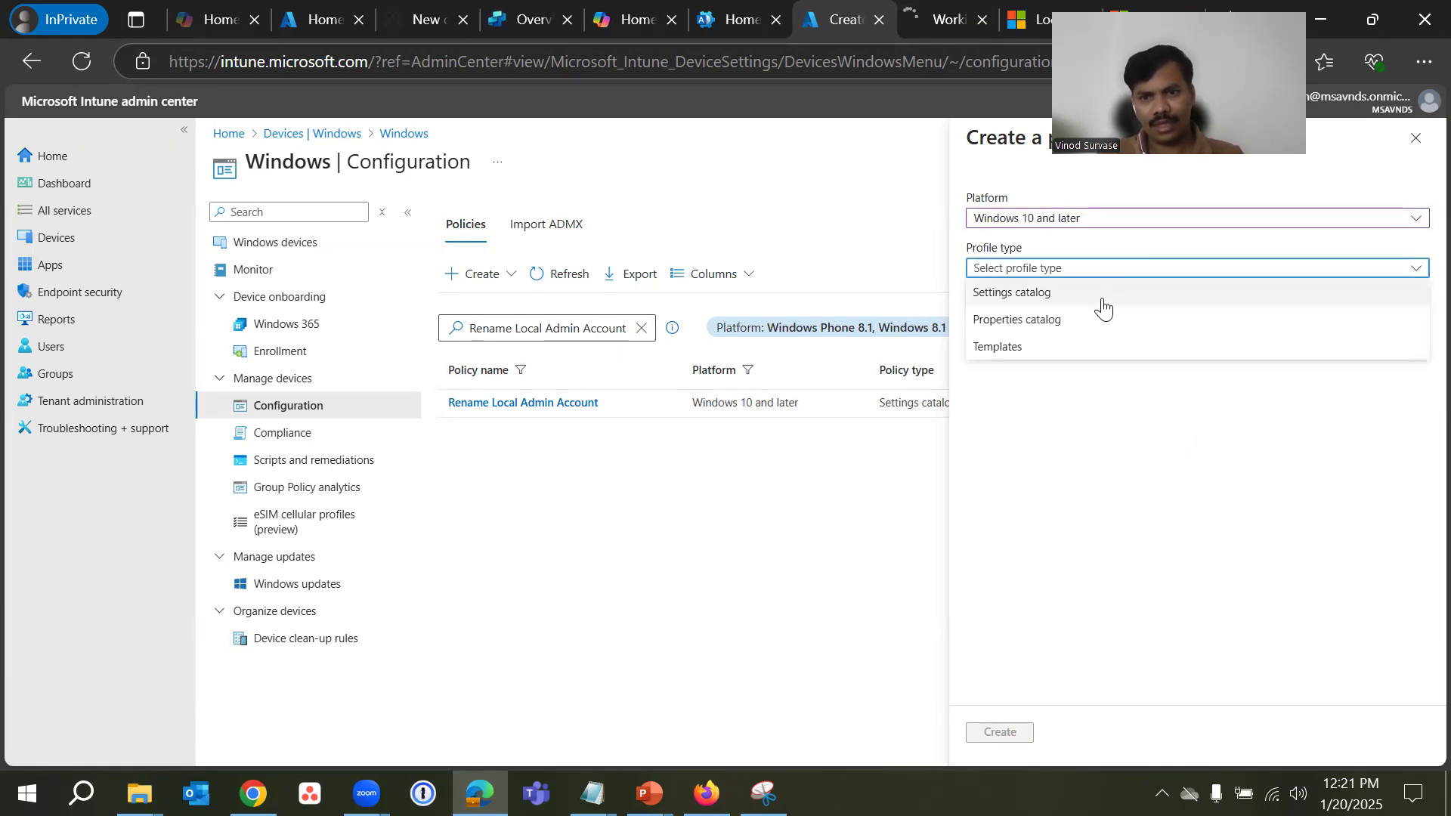
{"action": "left_click", "coordinate": [1058, 292]}
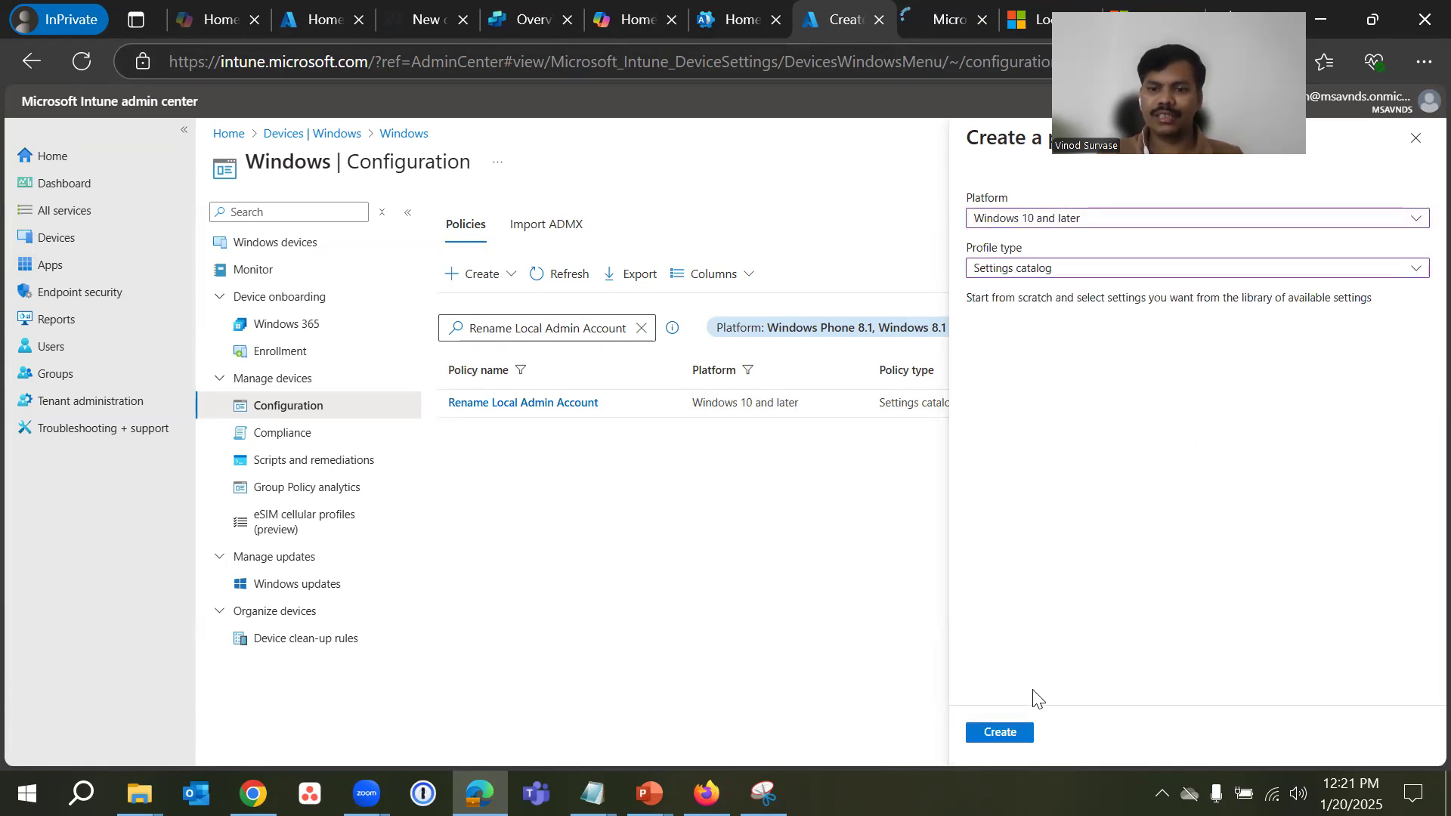
{"action": "left_click", "coordinate": [1017, 737]}
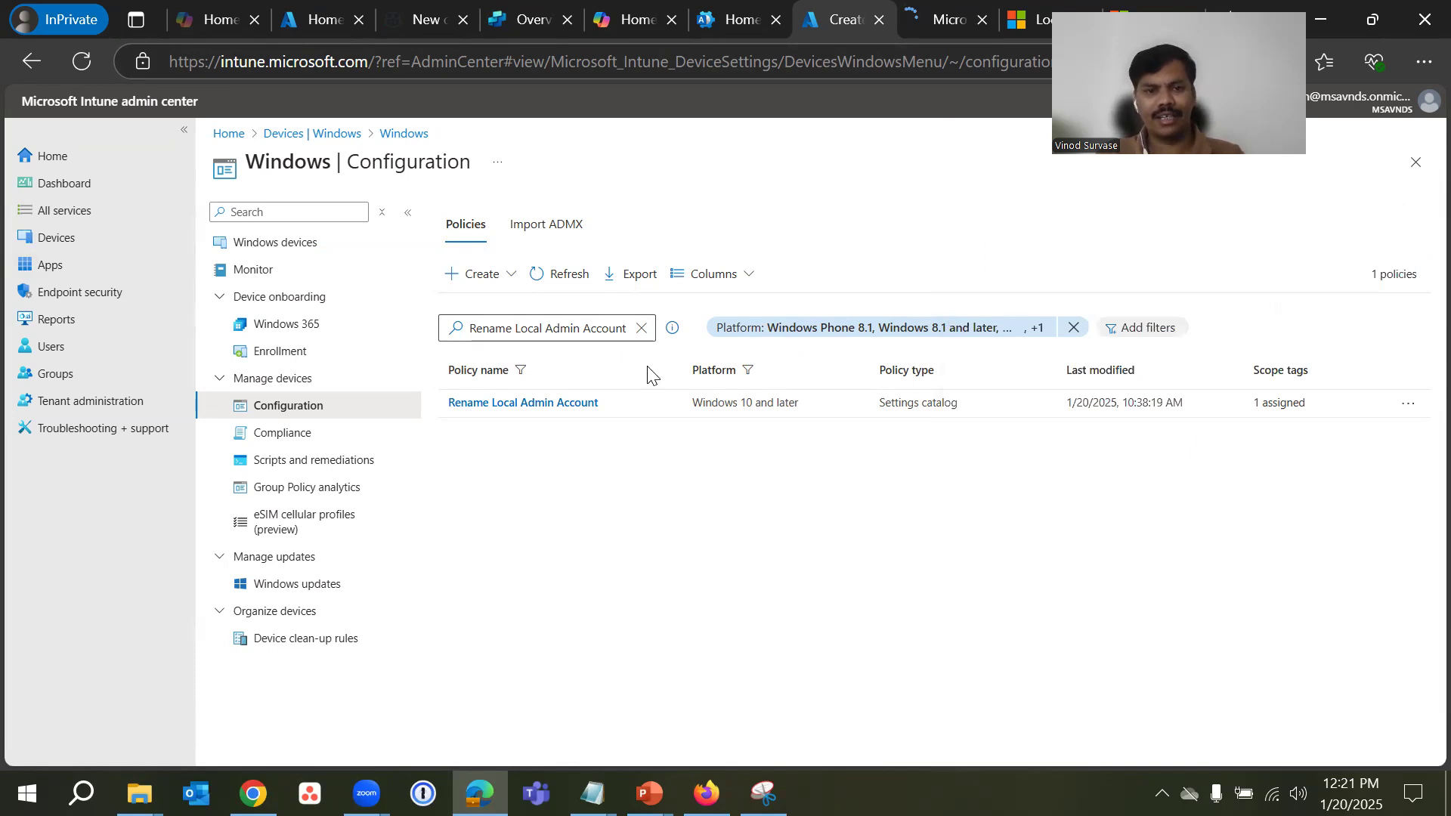
- Enter "Rename Local Admin Account 1" as the profile's name and description and continue to the configuration settings
{"action": "left_click", "coordinate": [595, 261]}
{"action": "type", "text": "Rename Local Admin Account 1"}
{"action": "left_click", "coordinate": [622, 347]}
{"action": "type", "text": "Rename Local Admin Account 1"}
{"action": "left_click", "coordinate": [334, 739]}
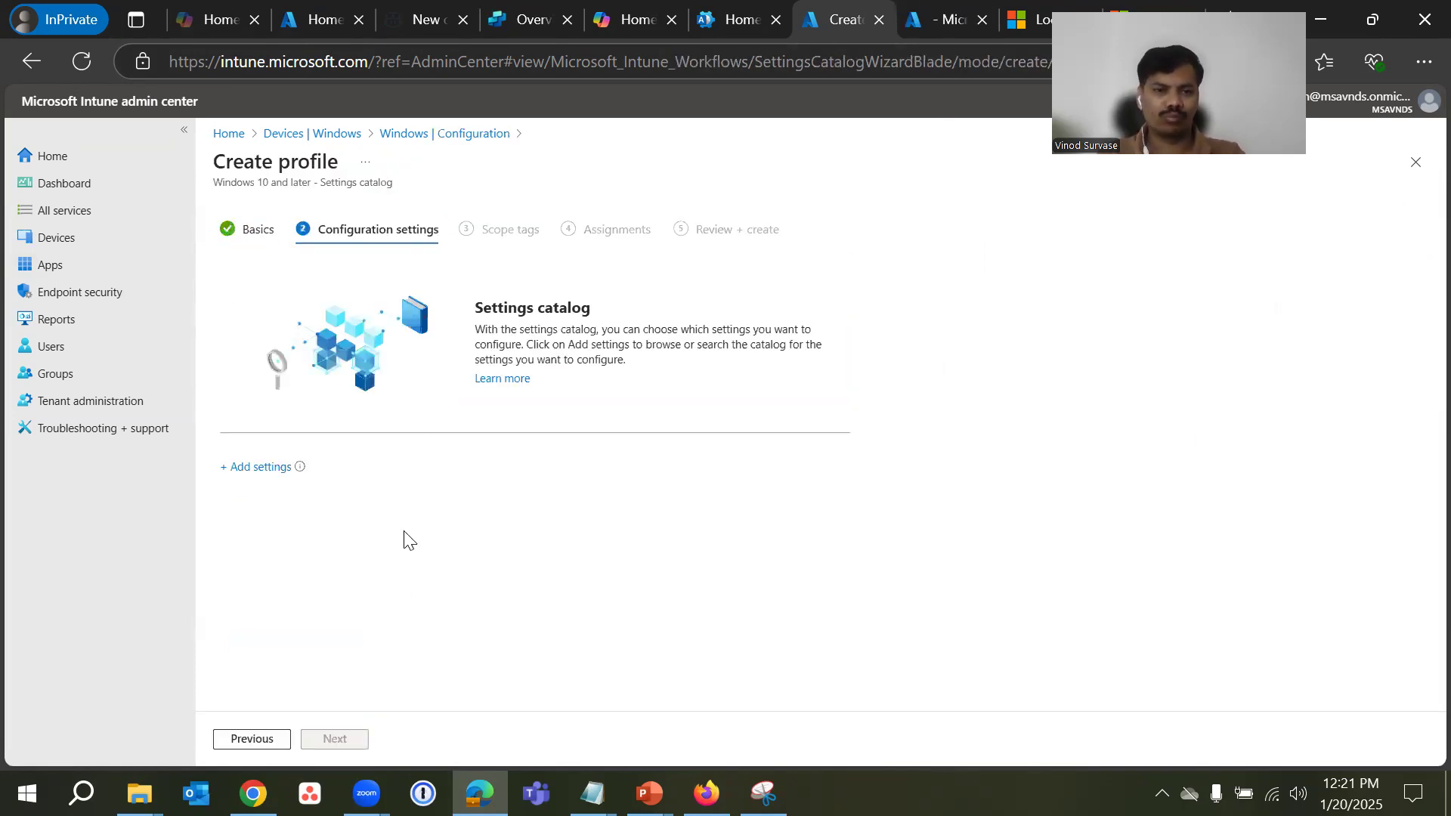
- Search the settings catalog for "local policies se" and add Accounts Rename Administrator Account from the Local Policies Security Options category
{"action": "left_click", "coordinate": [282, 469]}
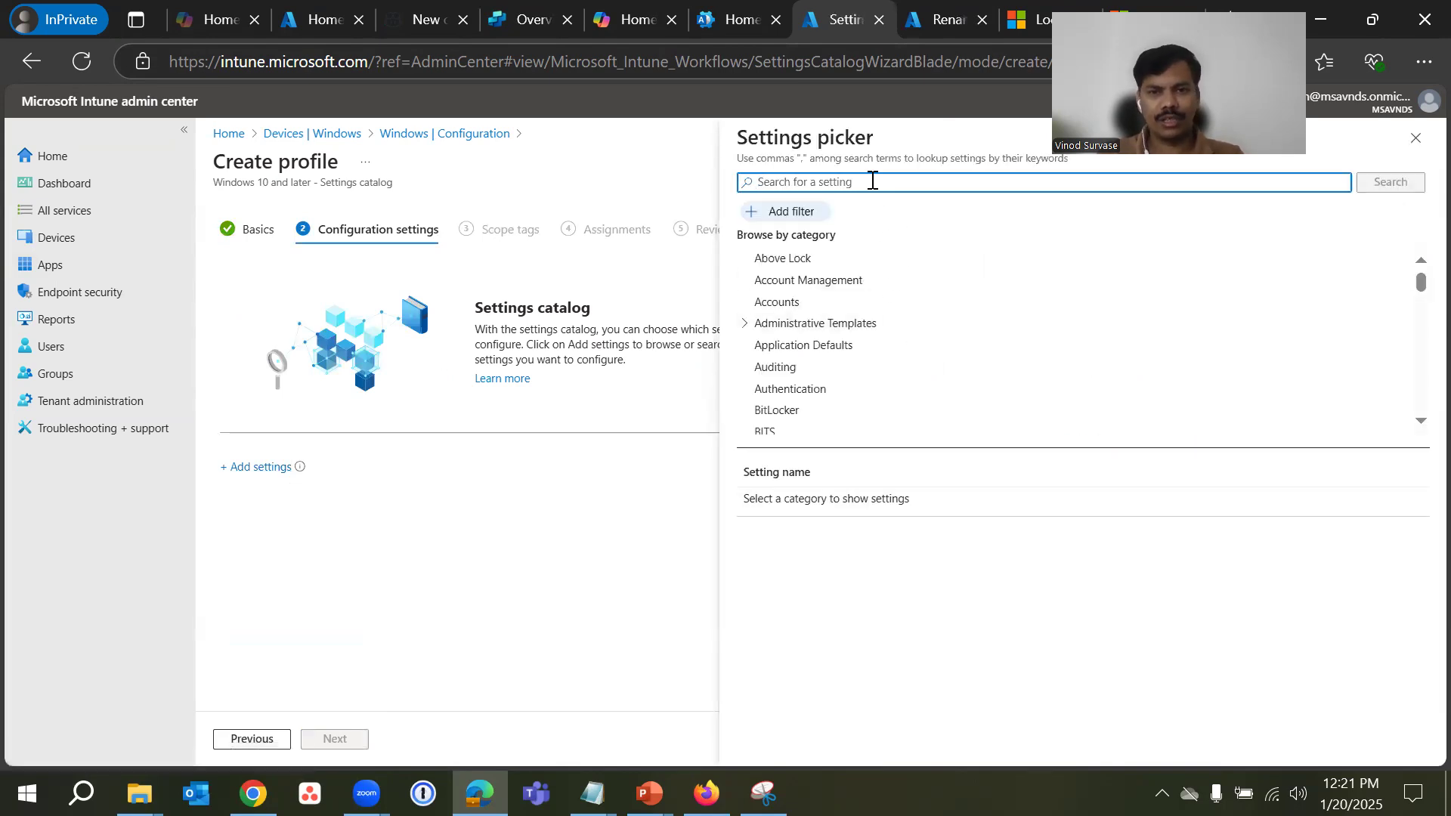
{"action": "type", "text": "local policies se"}
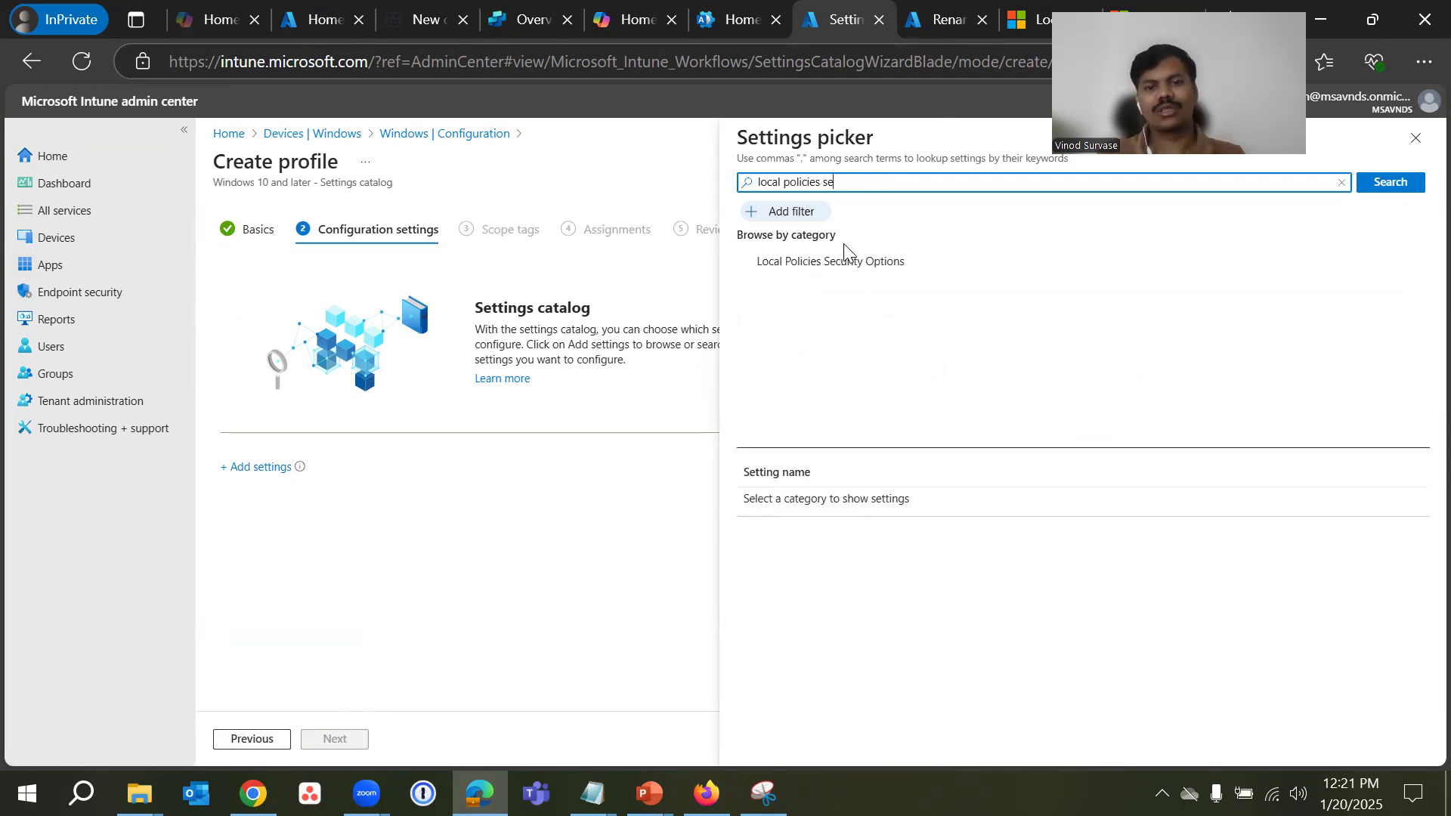
{"action": "left_click", "coordinate": [826, 261]}
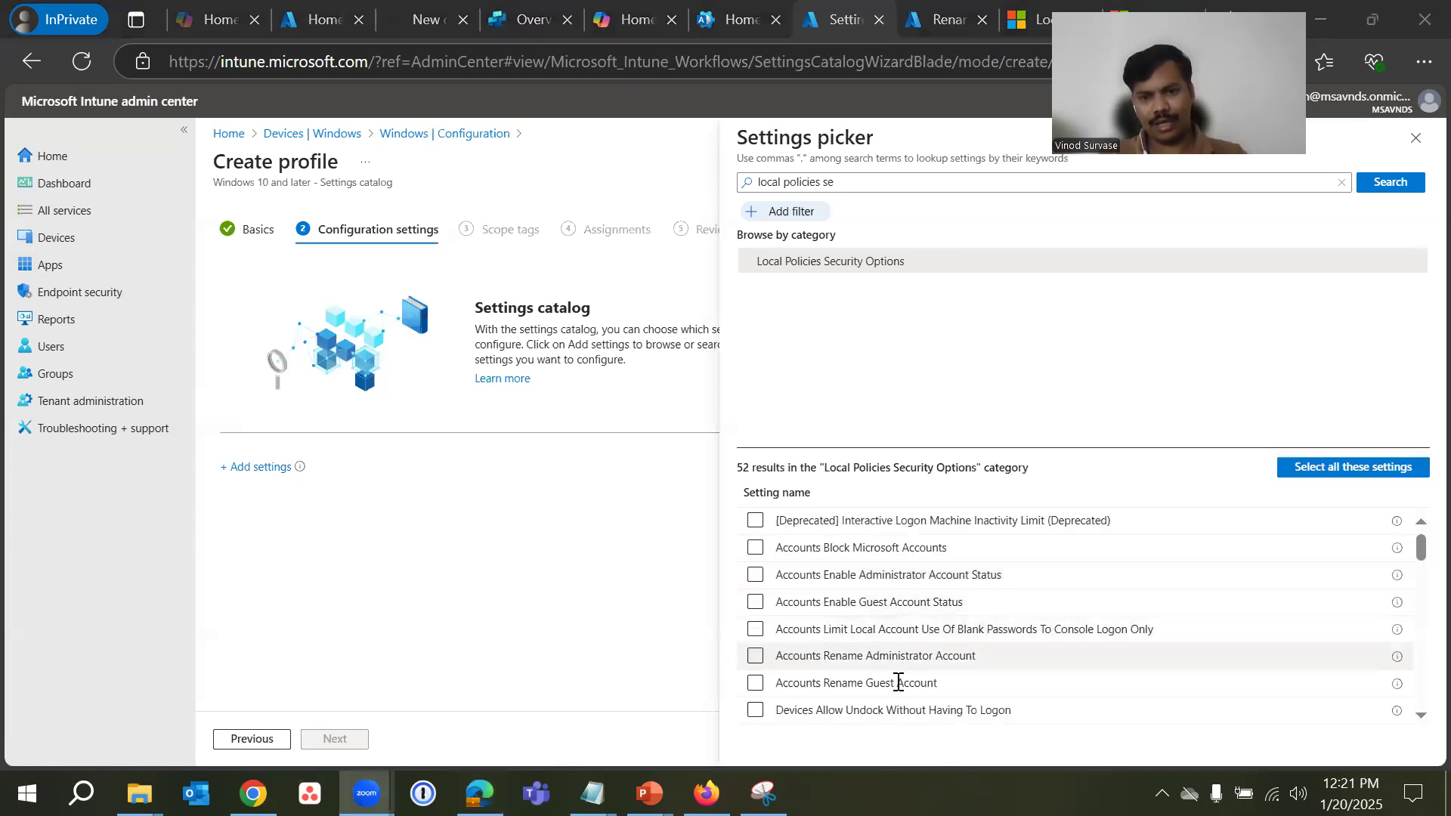
{"action": "left_click", "coordinate": [755, 655]}
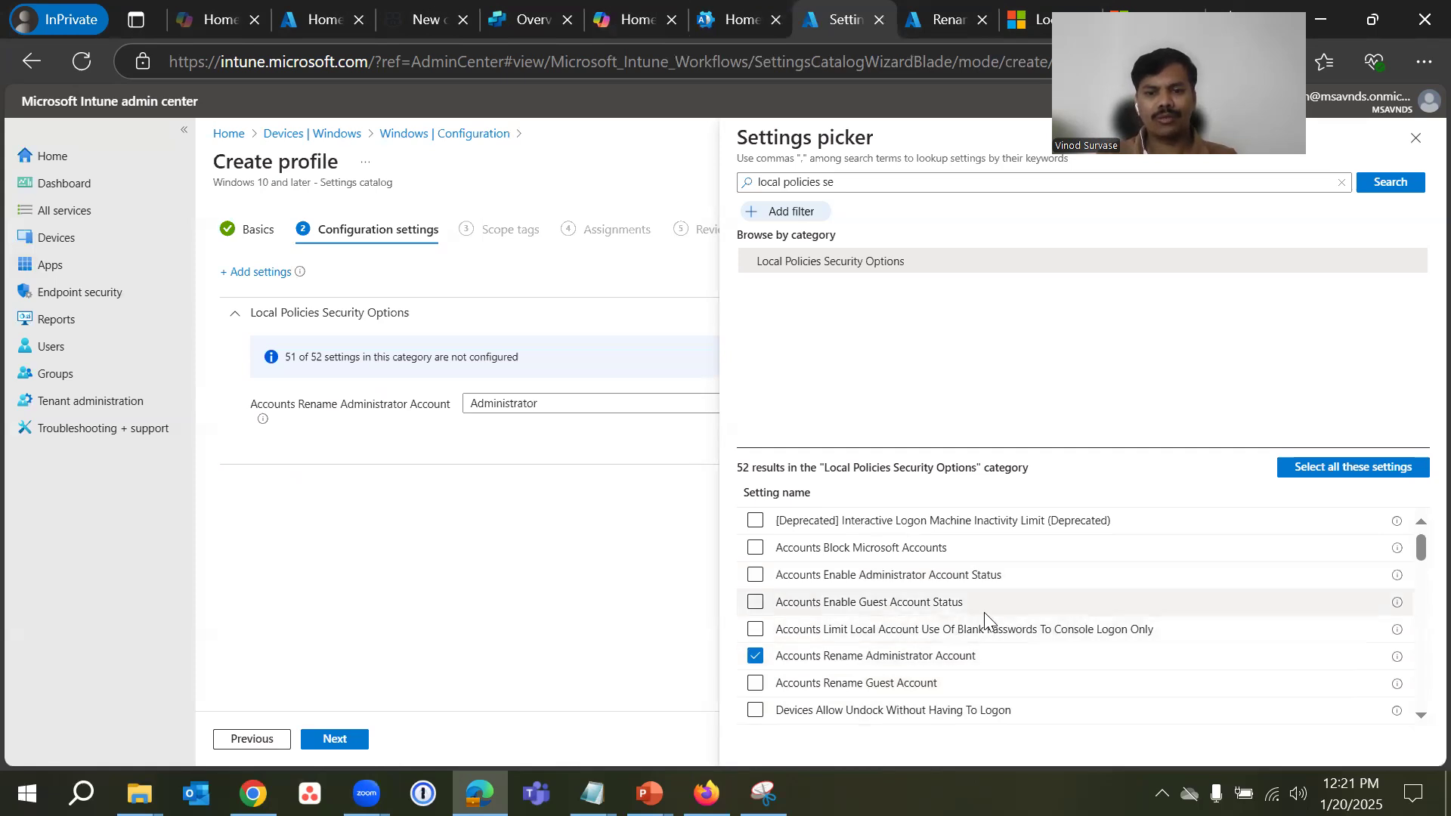
{"action": "scroll", "coordinate": [1007, 624], "scroll_direction": "down", "scroll_amount": 1}
{"action": "scroll", "coordinate": [1007, 625], "scroll_direction": "up", "scroll_amount": 1}
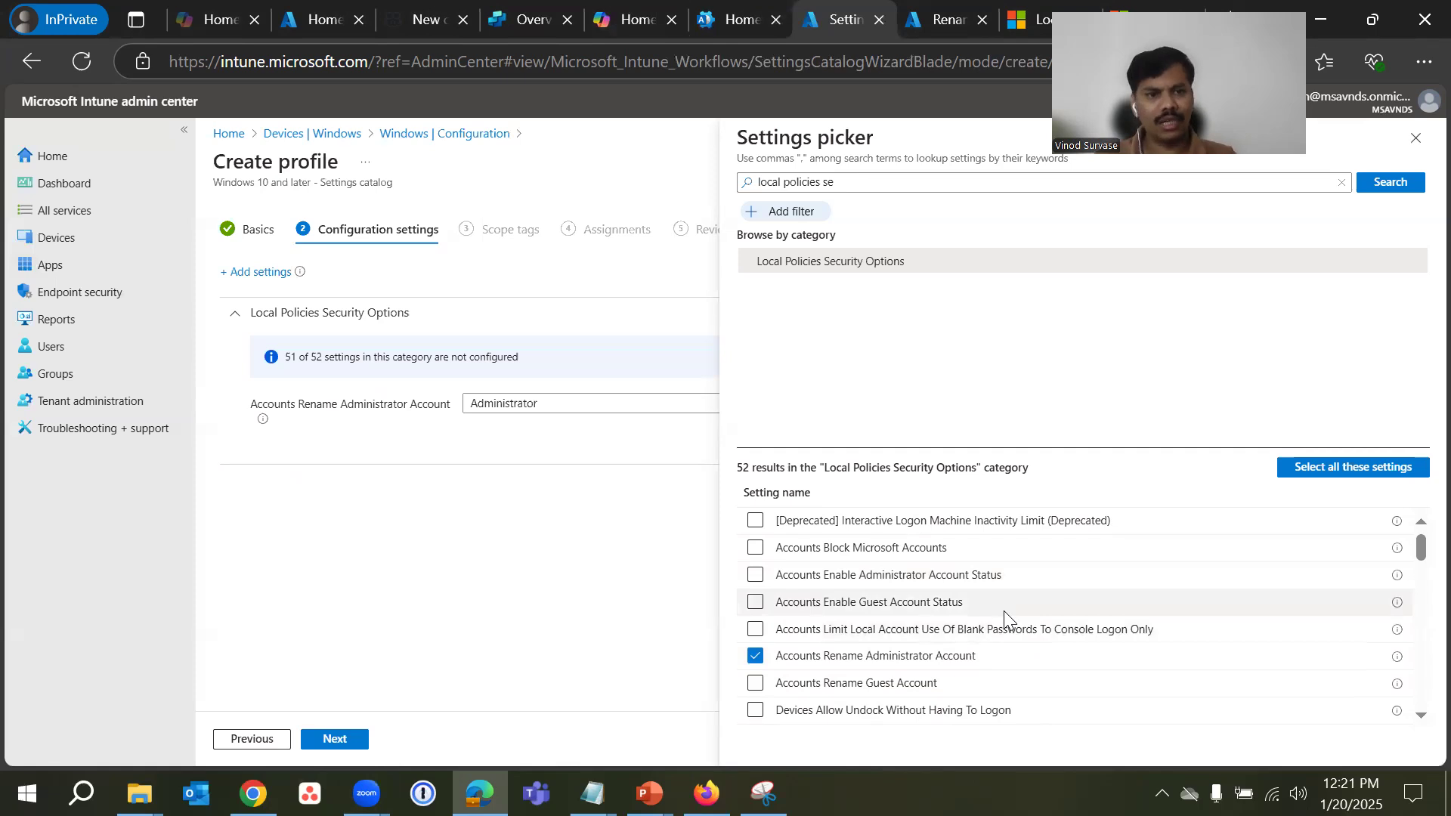
{"action": "scroll", "coordinate": [1083, 612], "scroll_direction": "down", "scroll_amount": 3}
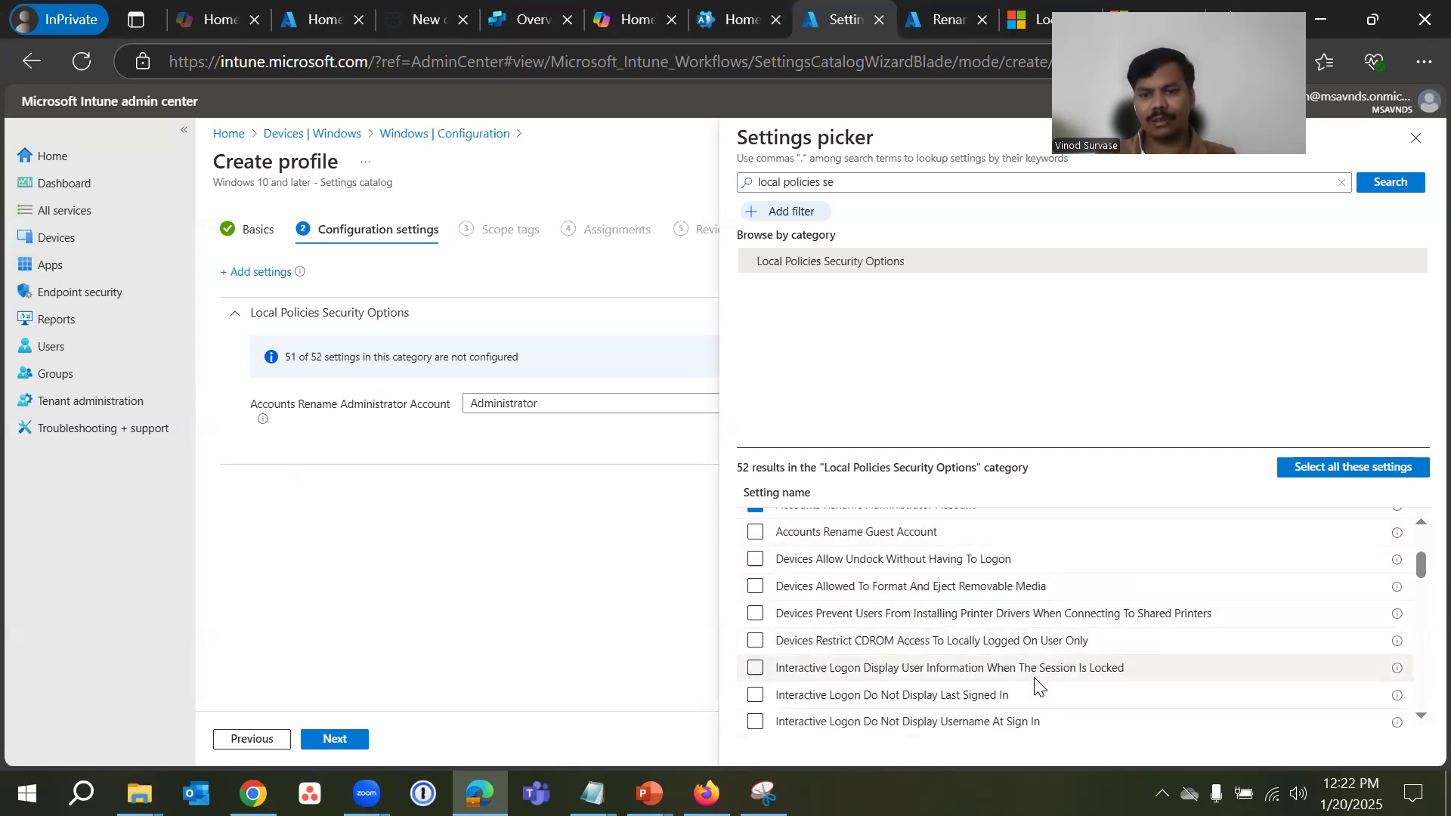
{"action": "scroll", "coordinate": [1057, 631], "scroll_direction": "down", "scroll_amount": 6}
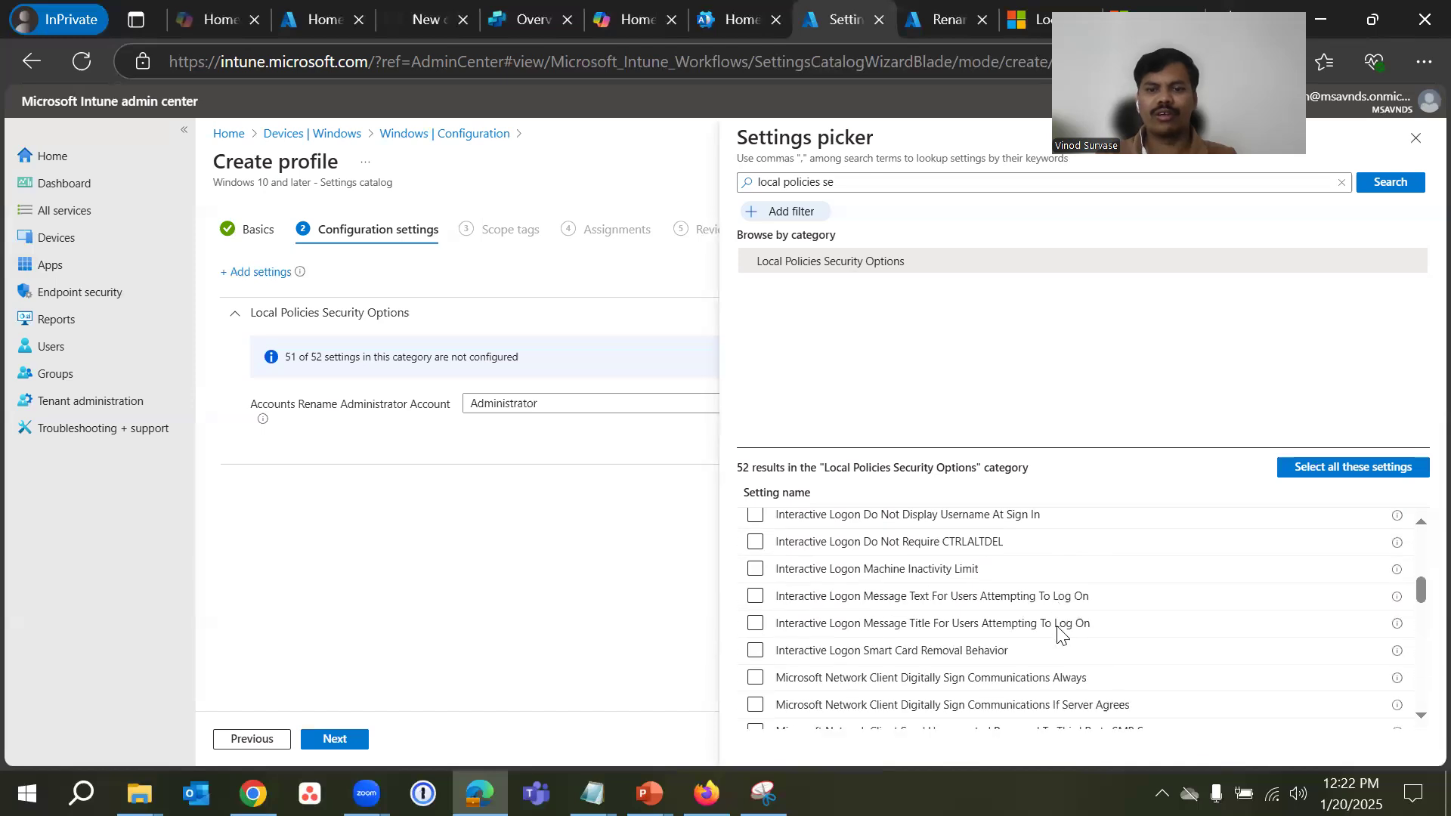
{"action": "scroll", "coordinate": [1056, 634], "scroll_direction": "down", "scroll_amount": 10}
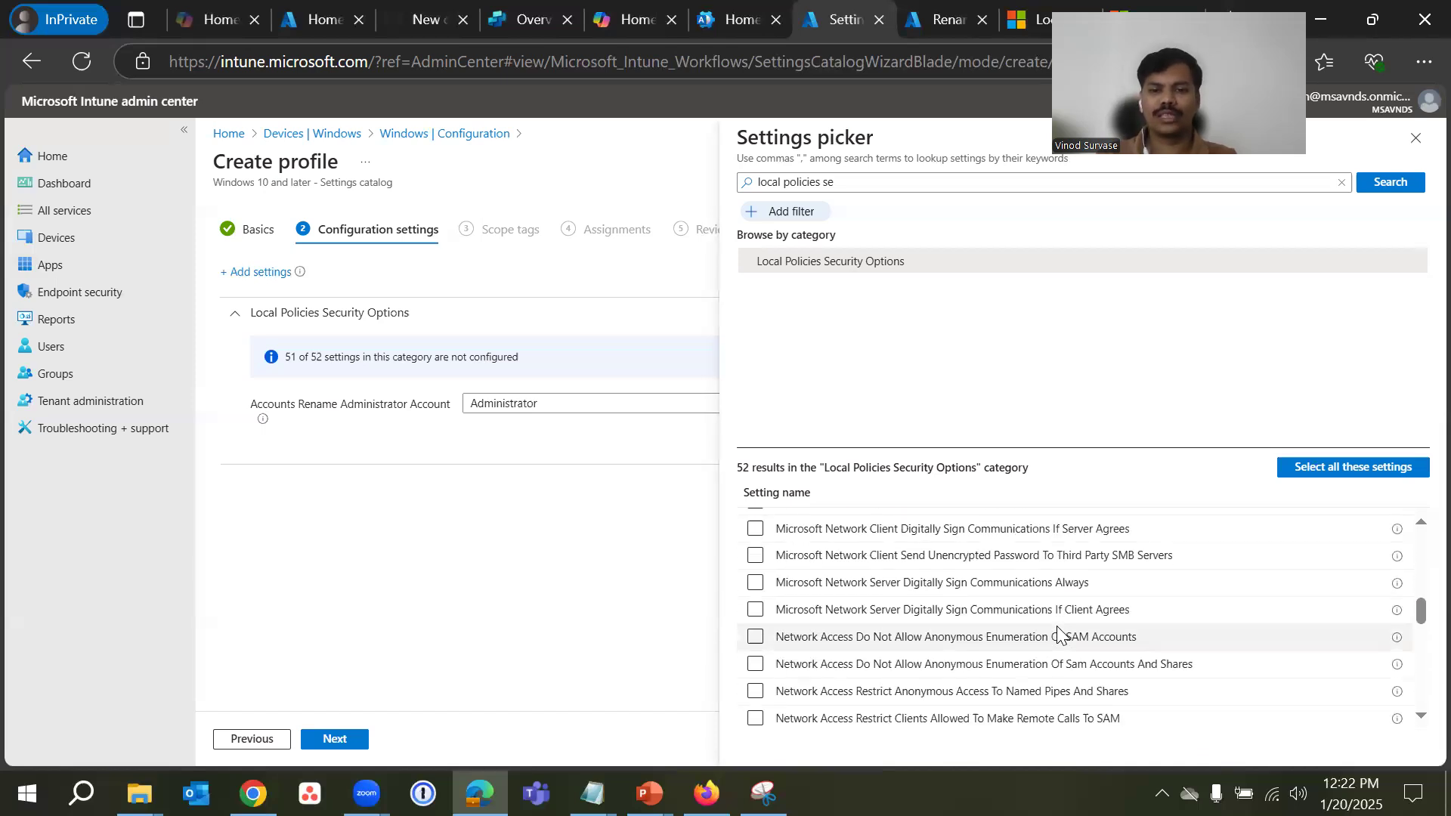
{"action": "scroll", "coordinate": [1058, 625], "scroll_direction": "down", "scroll_amount": 4}
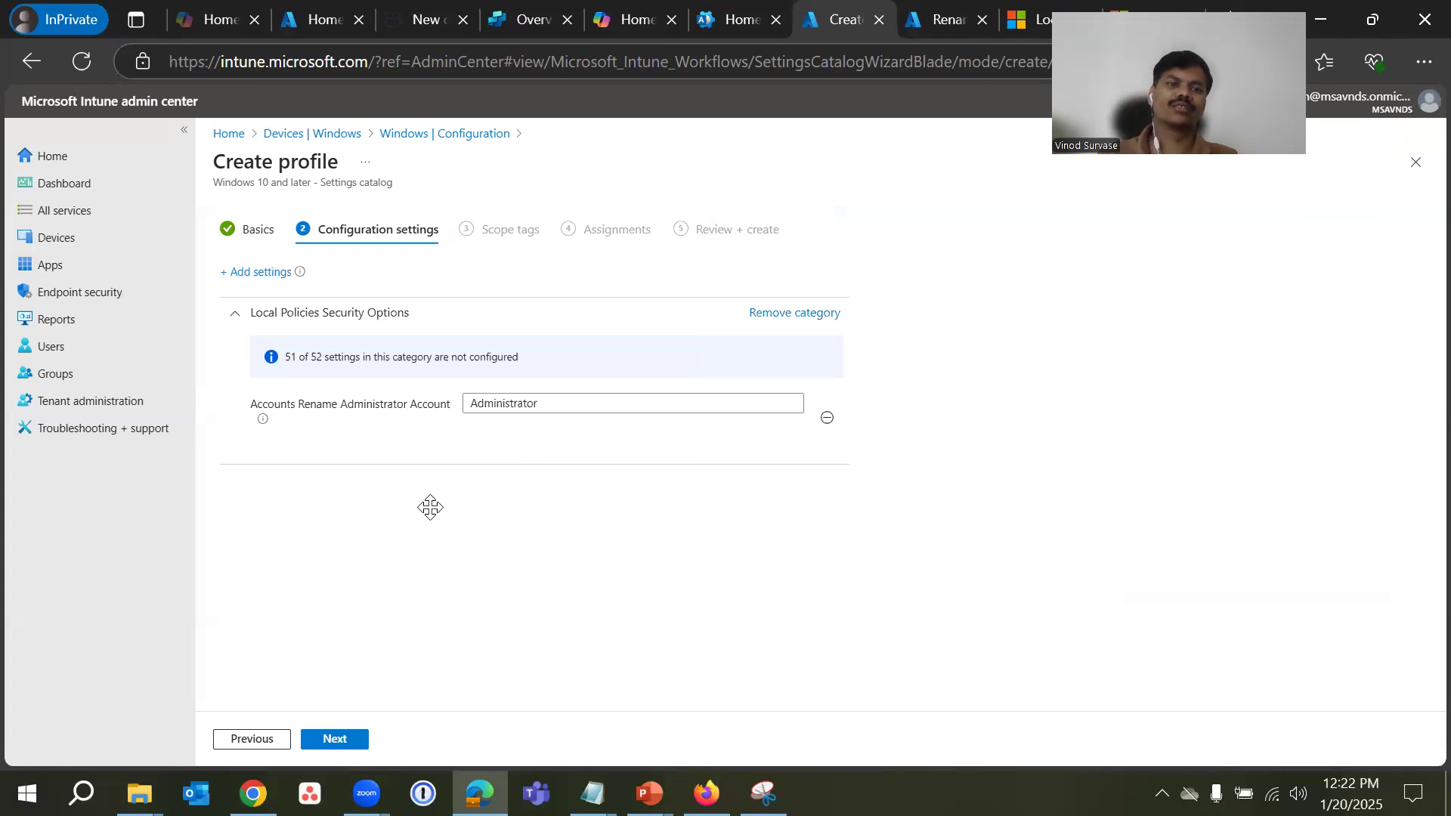
- Set the Accounts Rename Administrator Account value to "Org_Local Admin"
{"action": "double_click", "coordinate": [582, 401]}
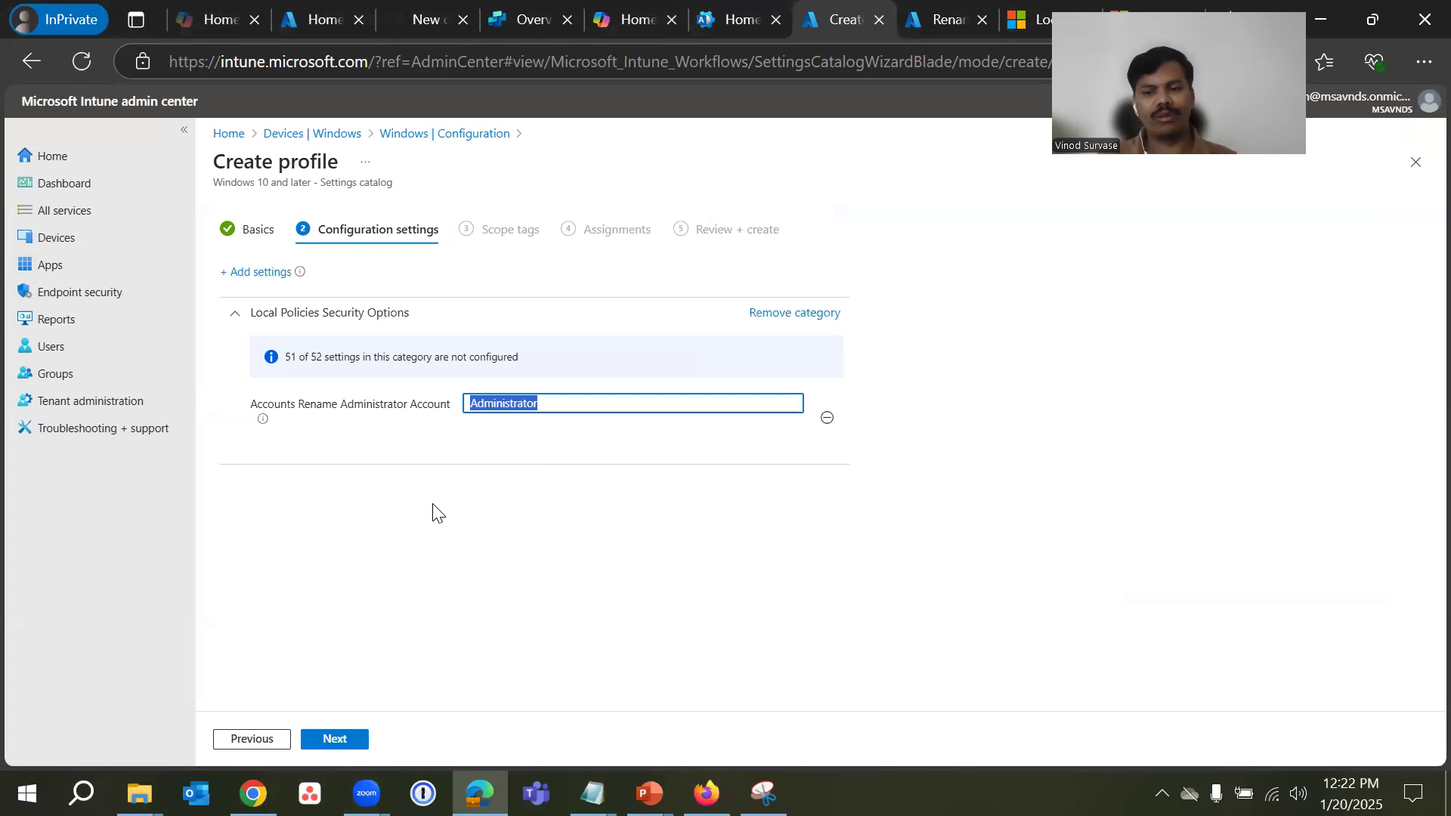
{"action": "key", "text": "BackSpace"}
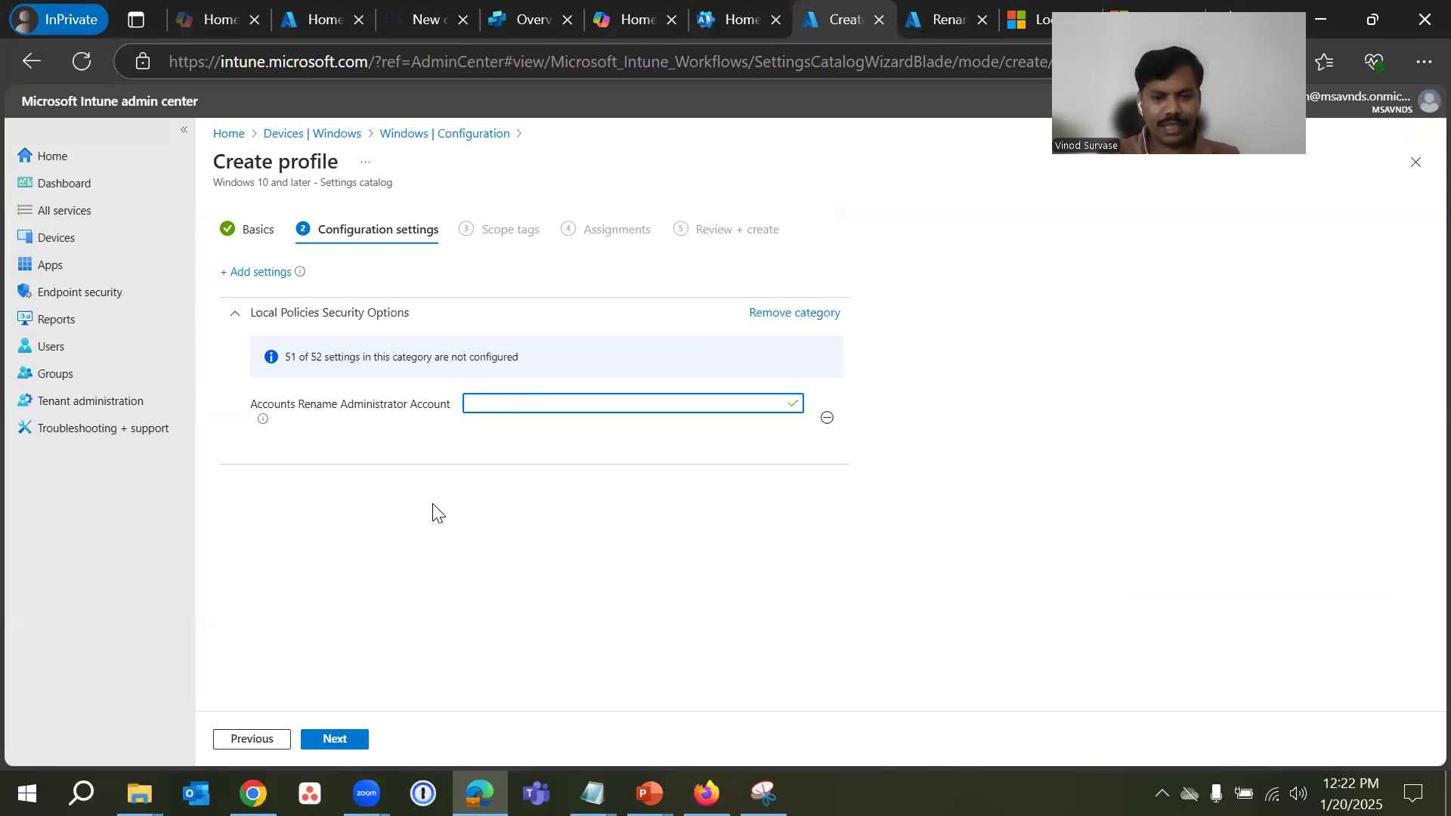
{"action": "type", "text": "Org"}
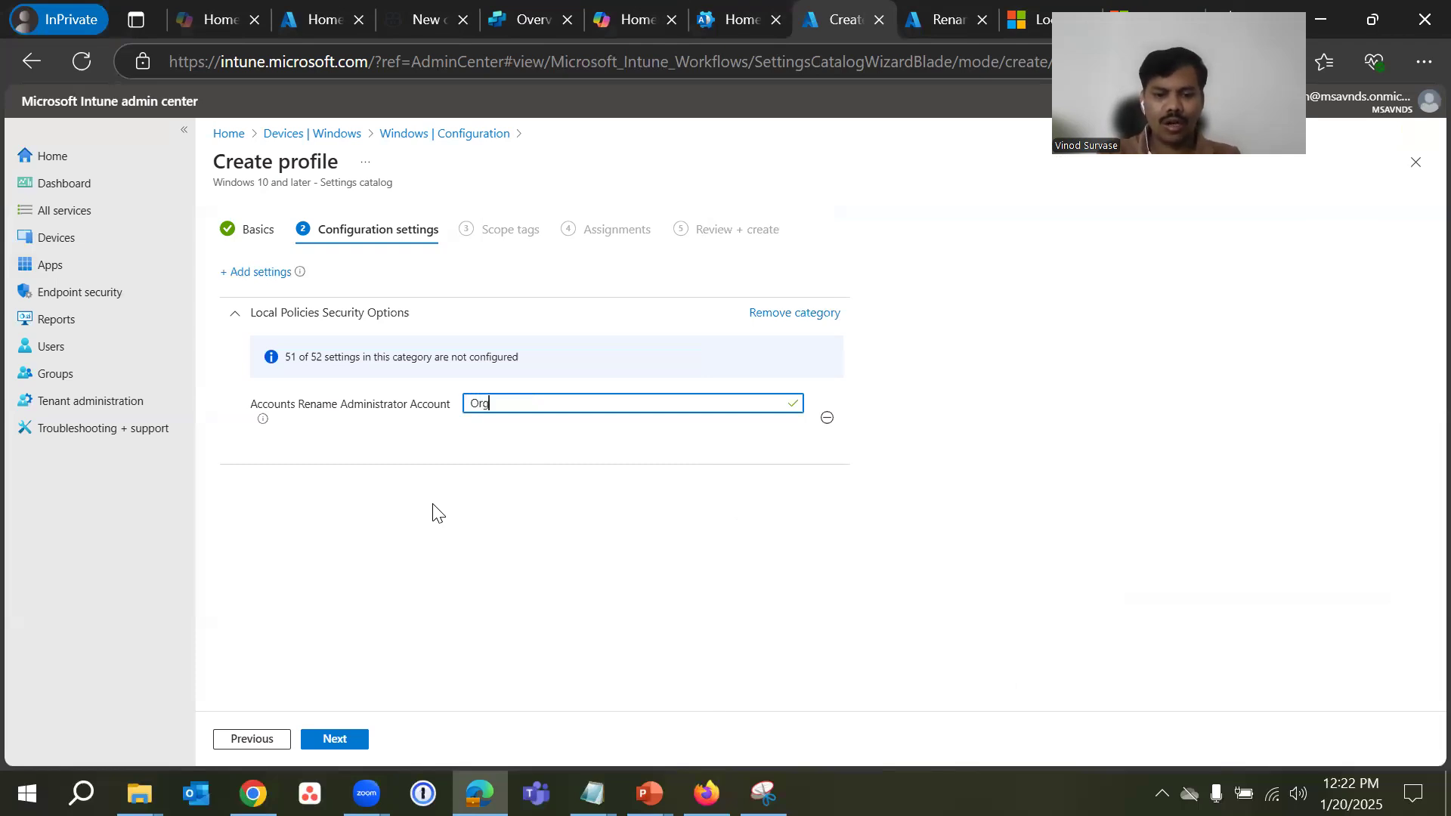
{"action": "type", "text": "_local Admin"}
{"action": "key", "text": "Left"}
{"action": "key", "text": "Left"}
{"action": "key", "text": "Left"}
{"action": "key", "text": "Left"}
{"action": "key", "text": "Left"}
{"action": "key", "text": "Delete"}
{"action": "type", "text": "L"}
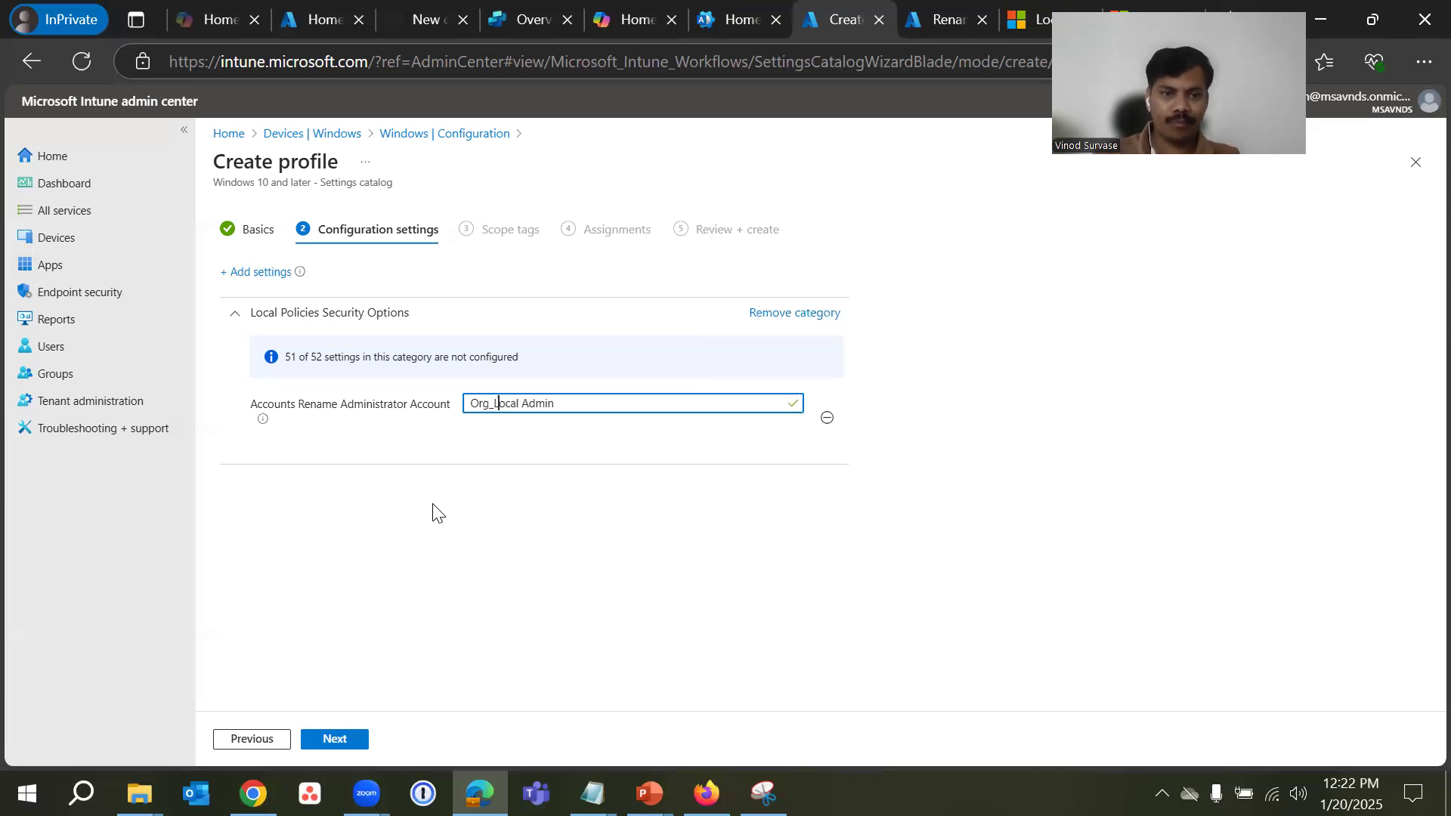
{"action": "left_click", "coordinate": [434, 507]}
{"action": "left_click_drag", "start_coordinate": [579, 398], "coordinate": [428, 412]}
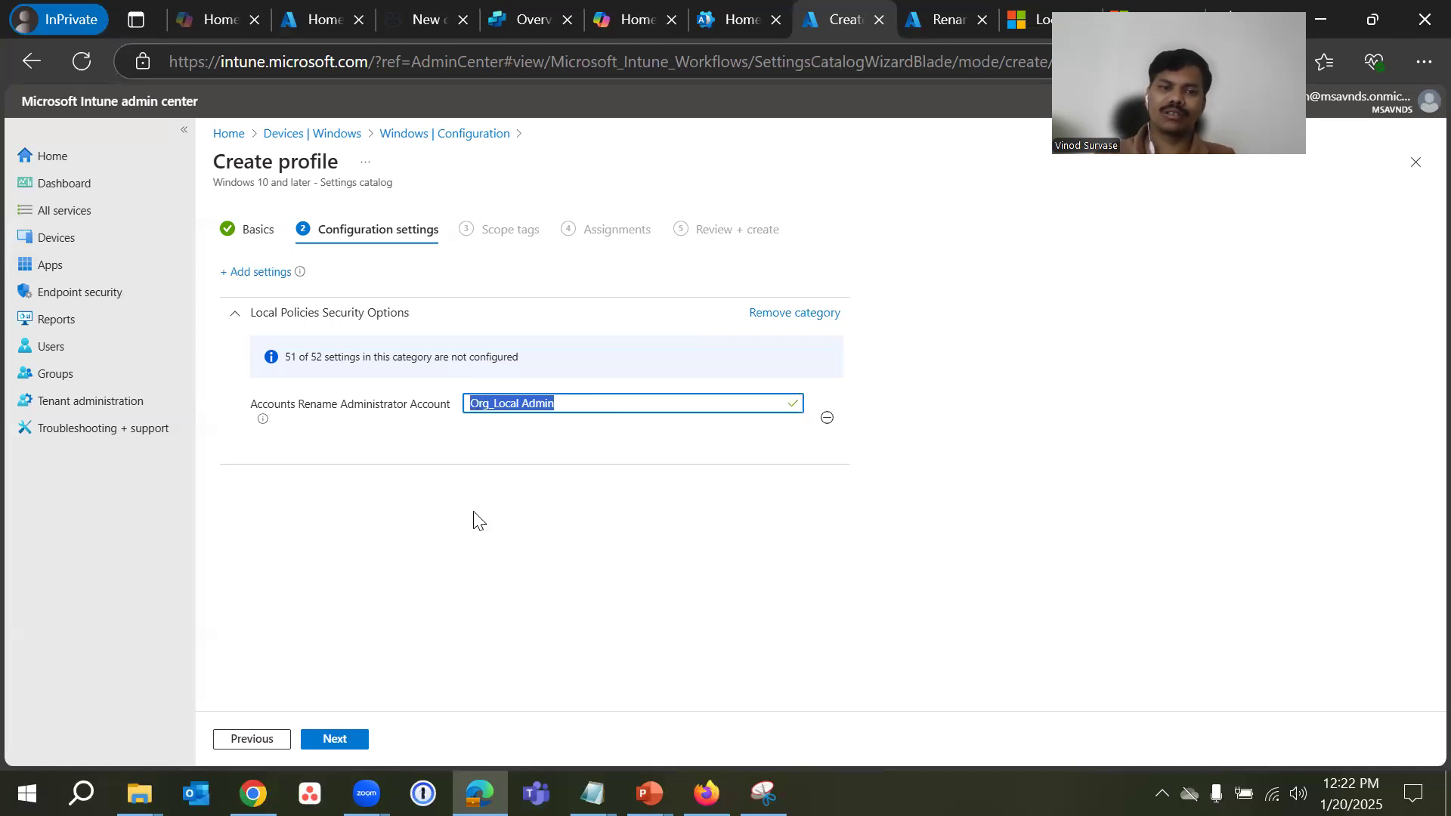
{"action": "left_click", "coordinate": [465, 561]}
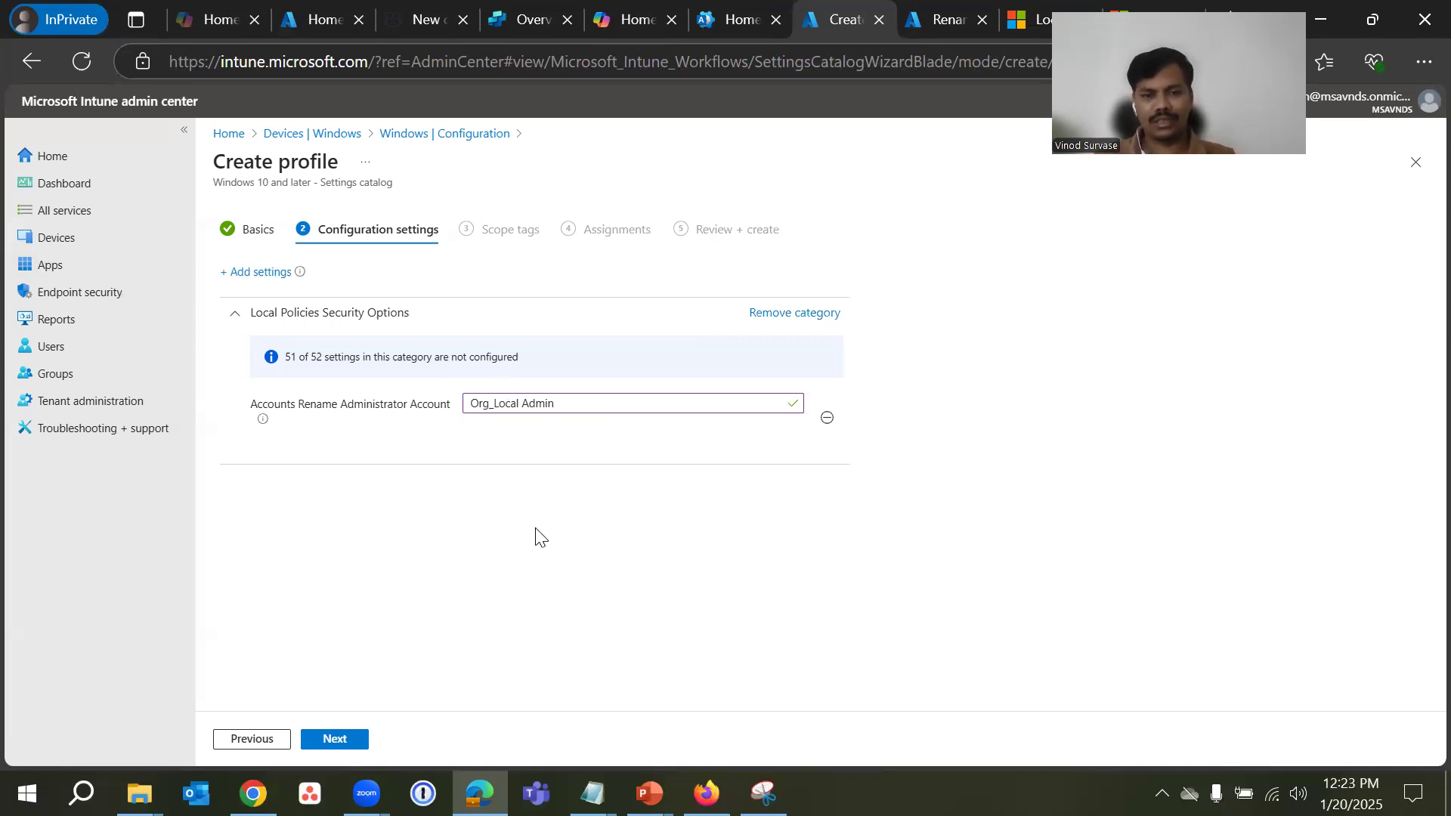
- Keep the Default scope tag, leave the assignments without groups, and proceed to the profile's review page
{"action": "left_click", "coordinate": [333, 740]}
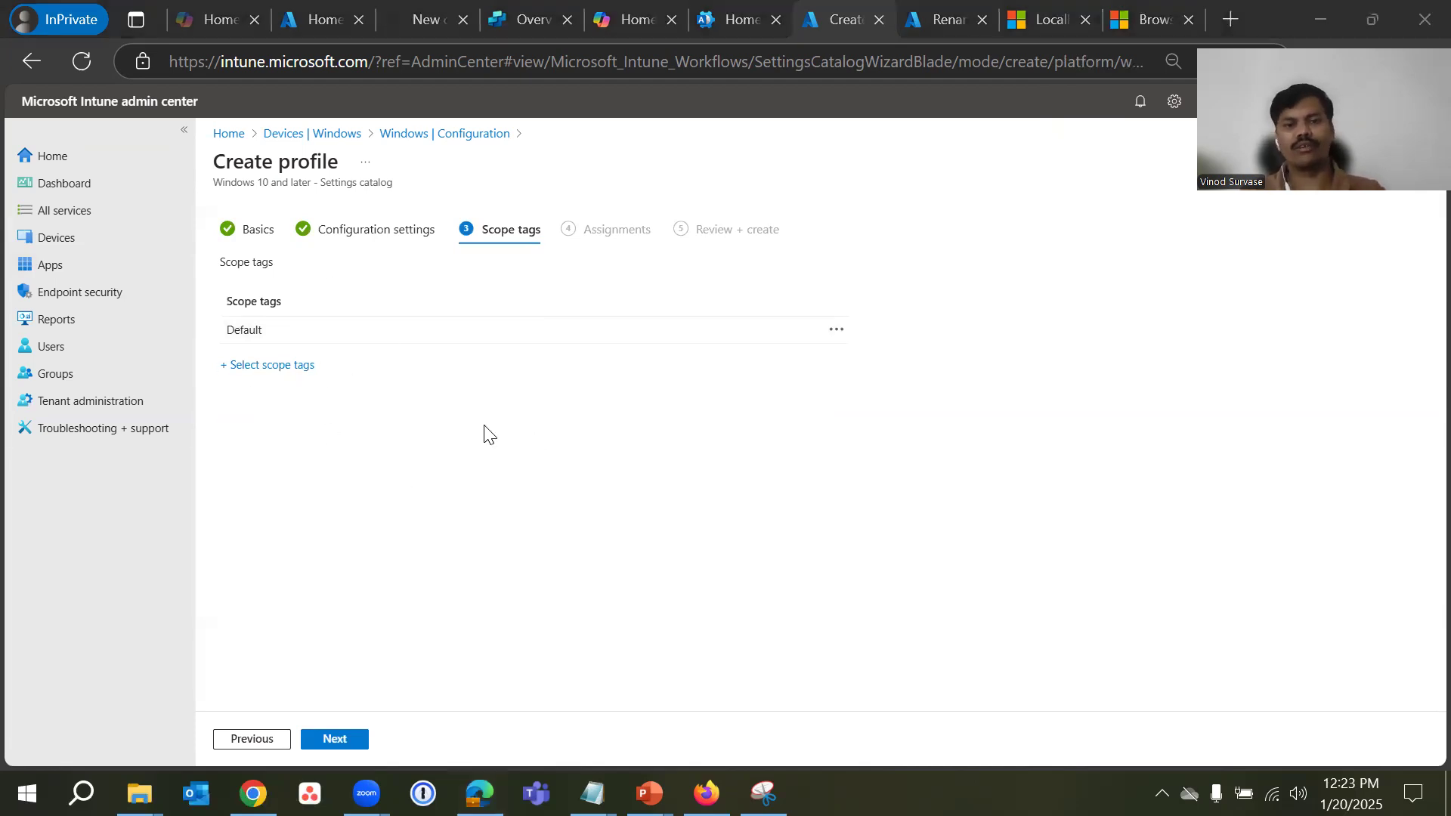
{"action": "left_click", "coordinate": [427, 489]}
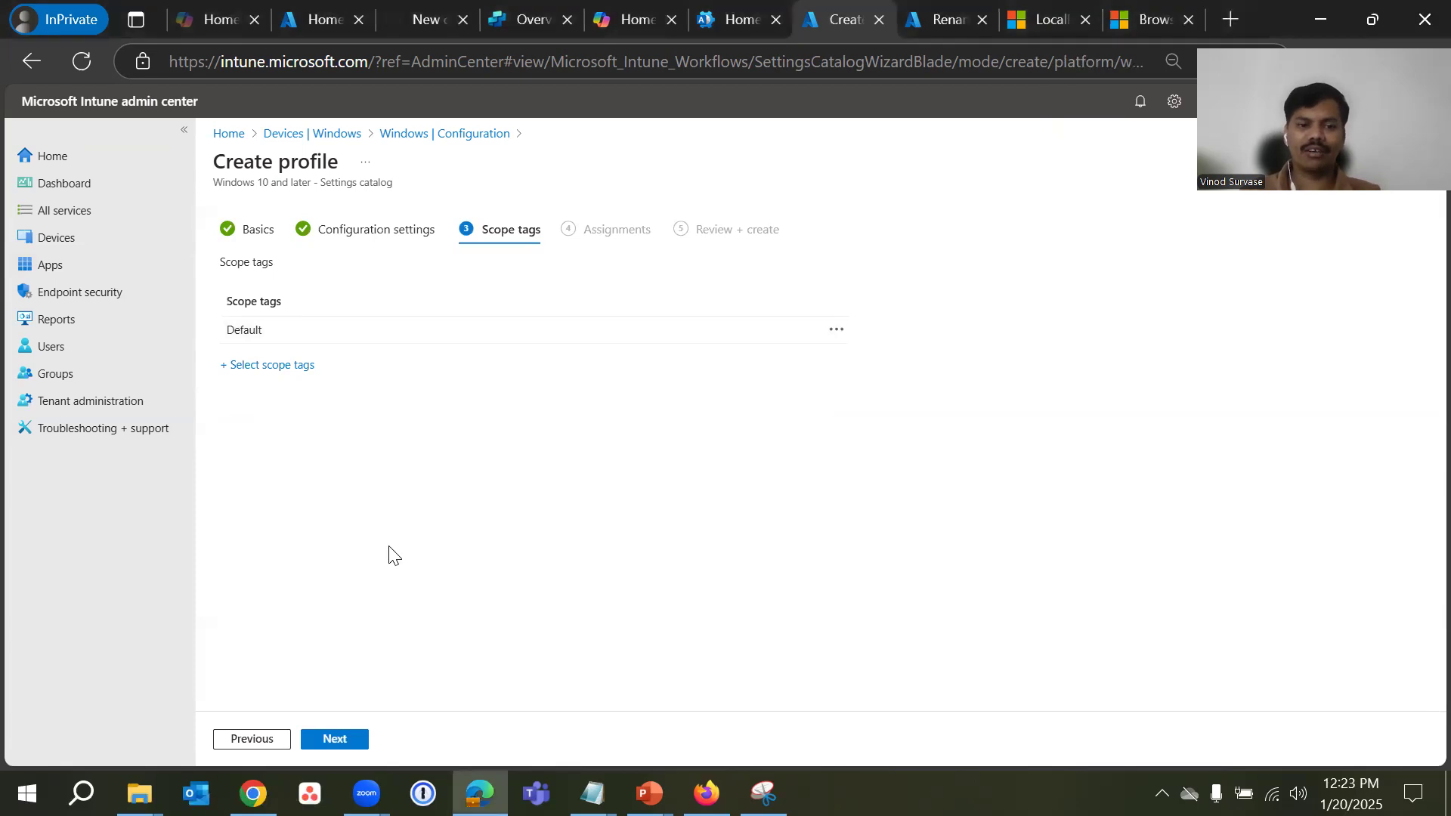
{"action": "left_click", "coordinate": [326, 747]}
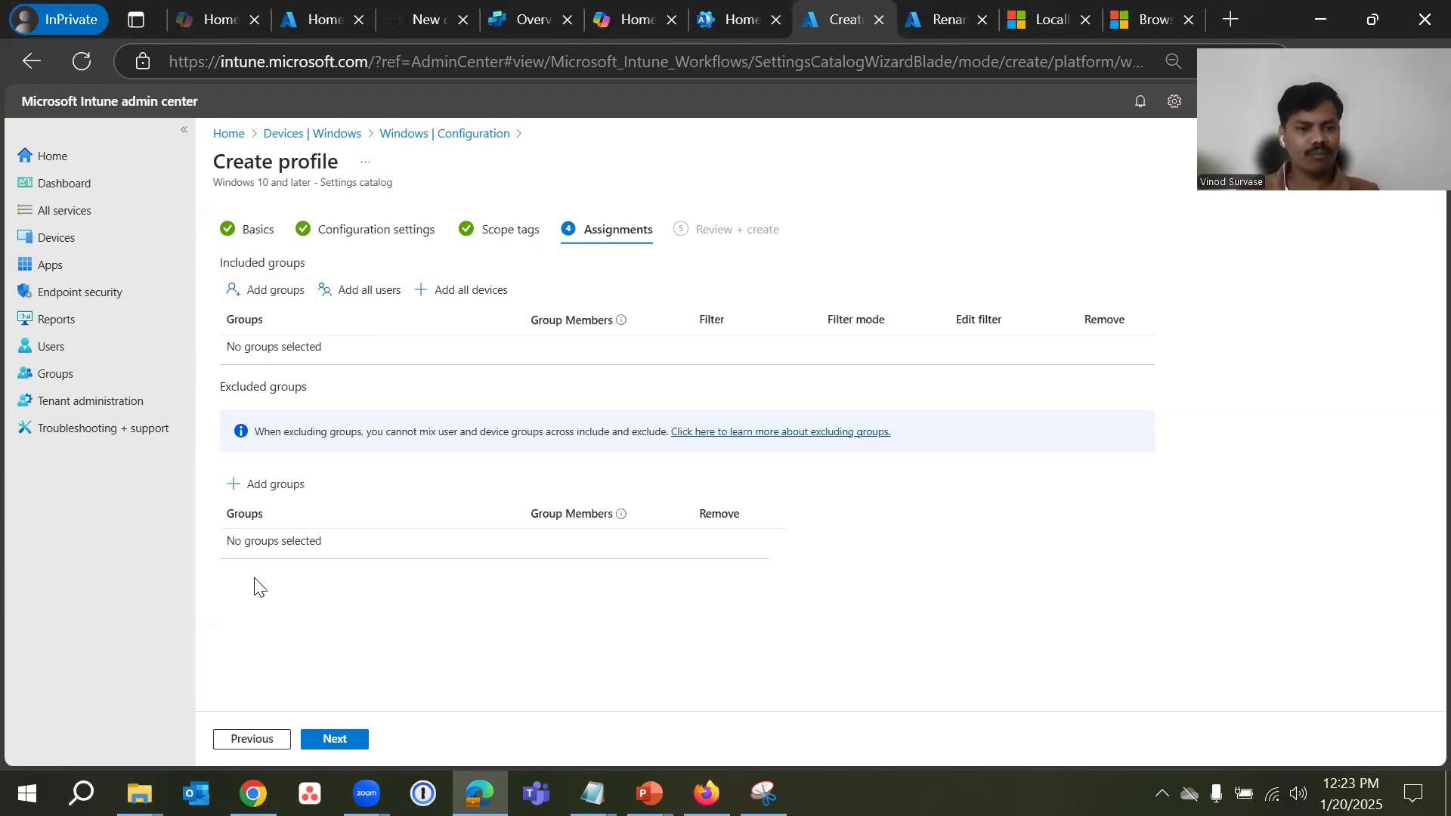
{"action": "left_click", "coordinate": [341, 743]}
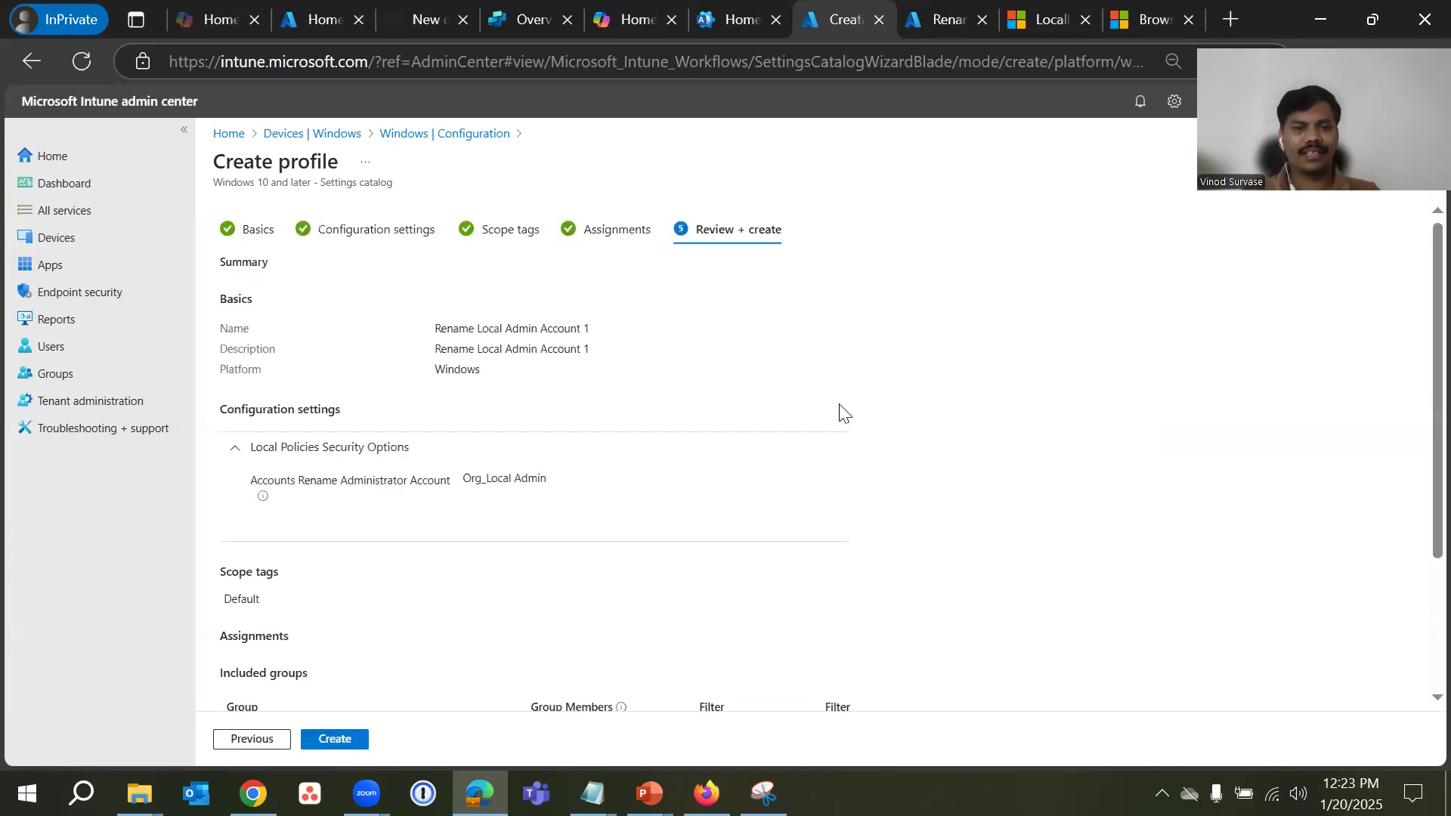
- Review the profile summary, checking the basics, the administrator rename setting, the scope tags, and the included and excluded groups
{"action": "scroll", "coordinate": [732, 396], "scroll_direction": "down", "scroll_amount": 3}
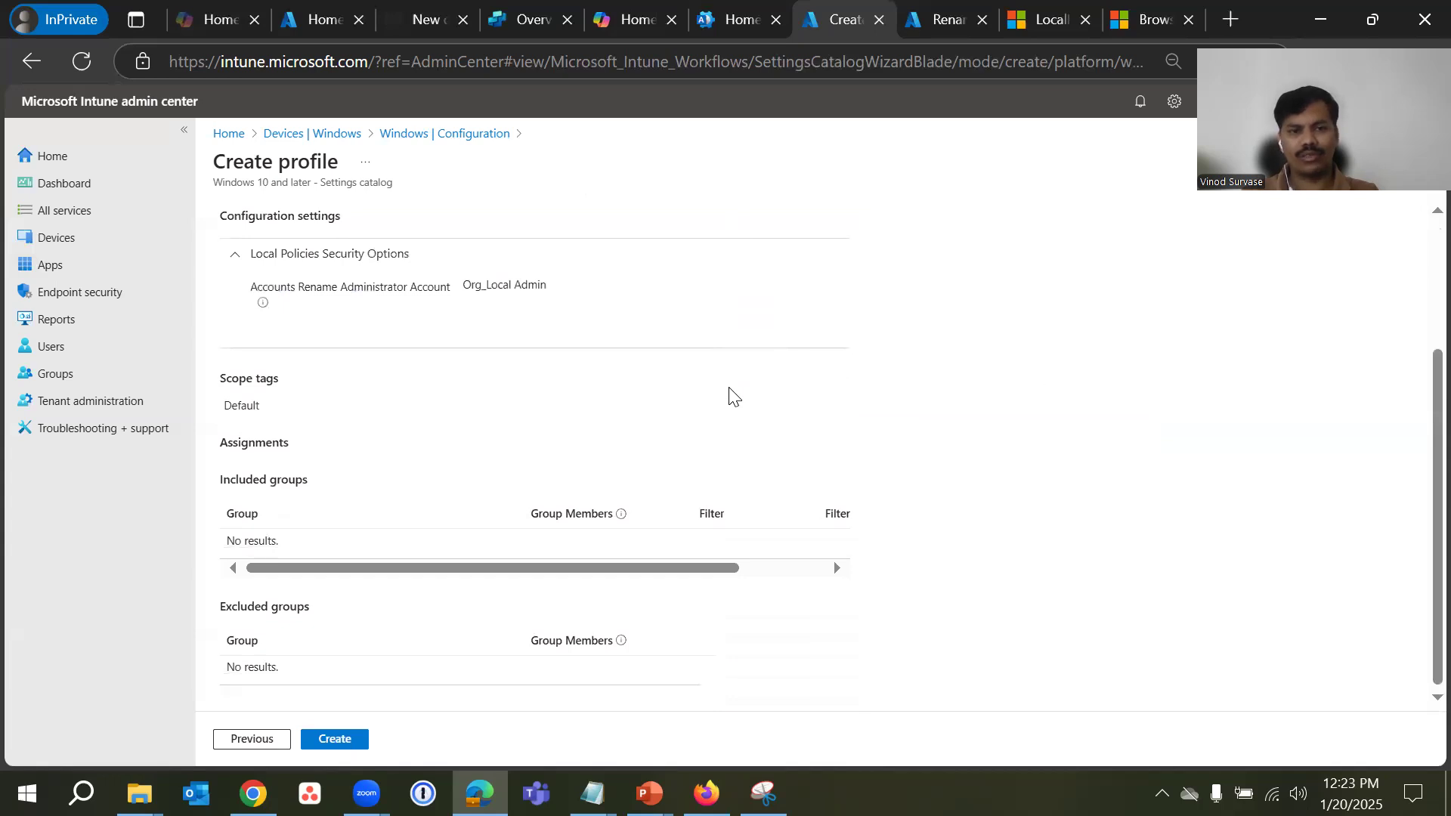
{"action": "scroll", "coordinate": [732, 396], "scroll_direction": "up", "scroll_amount": 3}
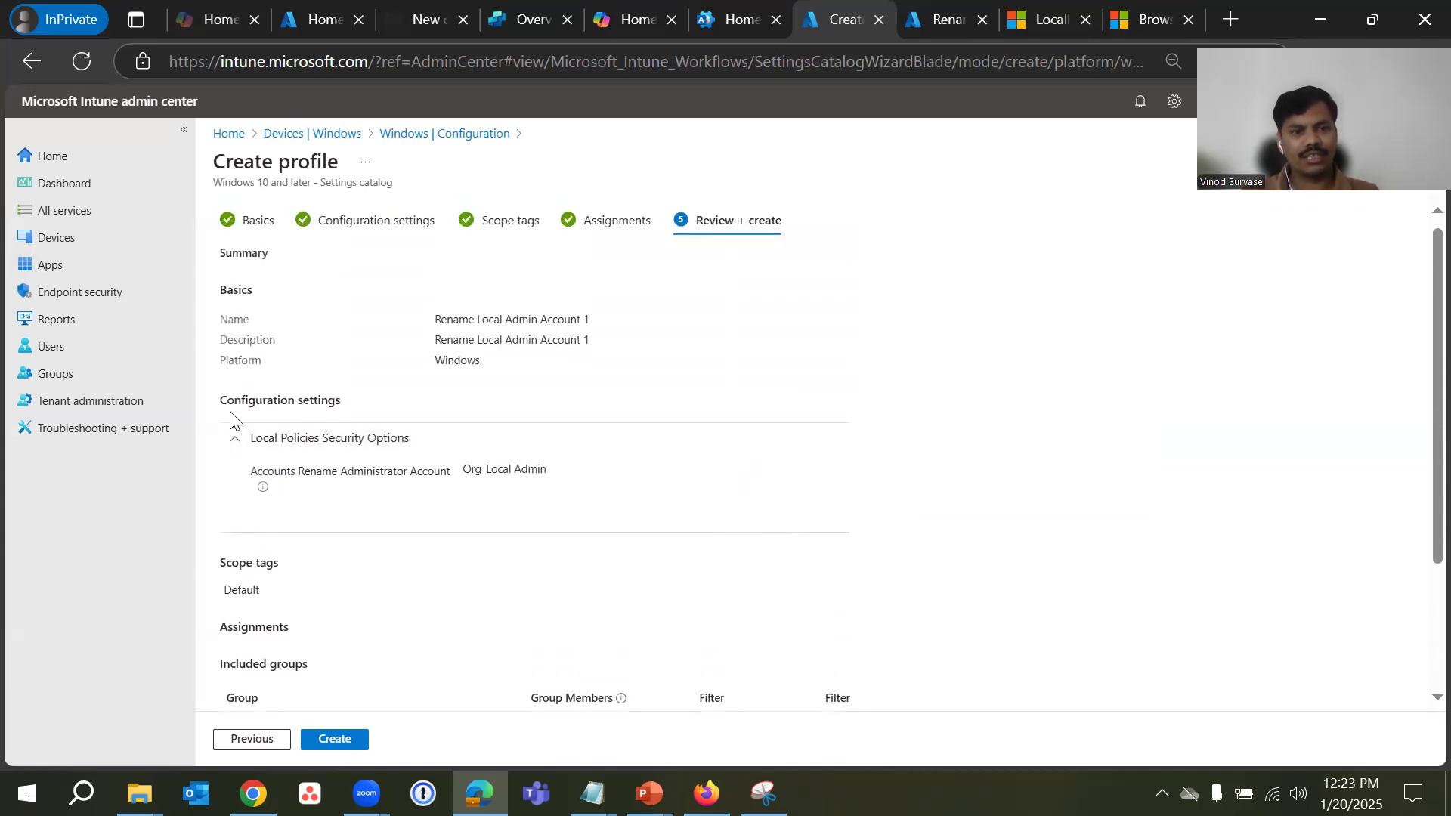
{"action": "left_click_drag", "start_coordinate": [215, 407], "coordinate": [377, 411]}
{"action": "left_click", "coordinate": [1047, 484]}
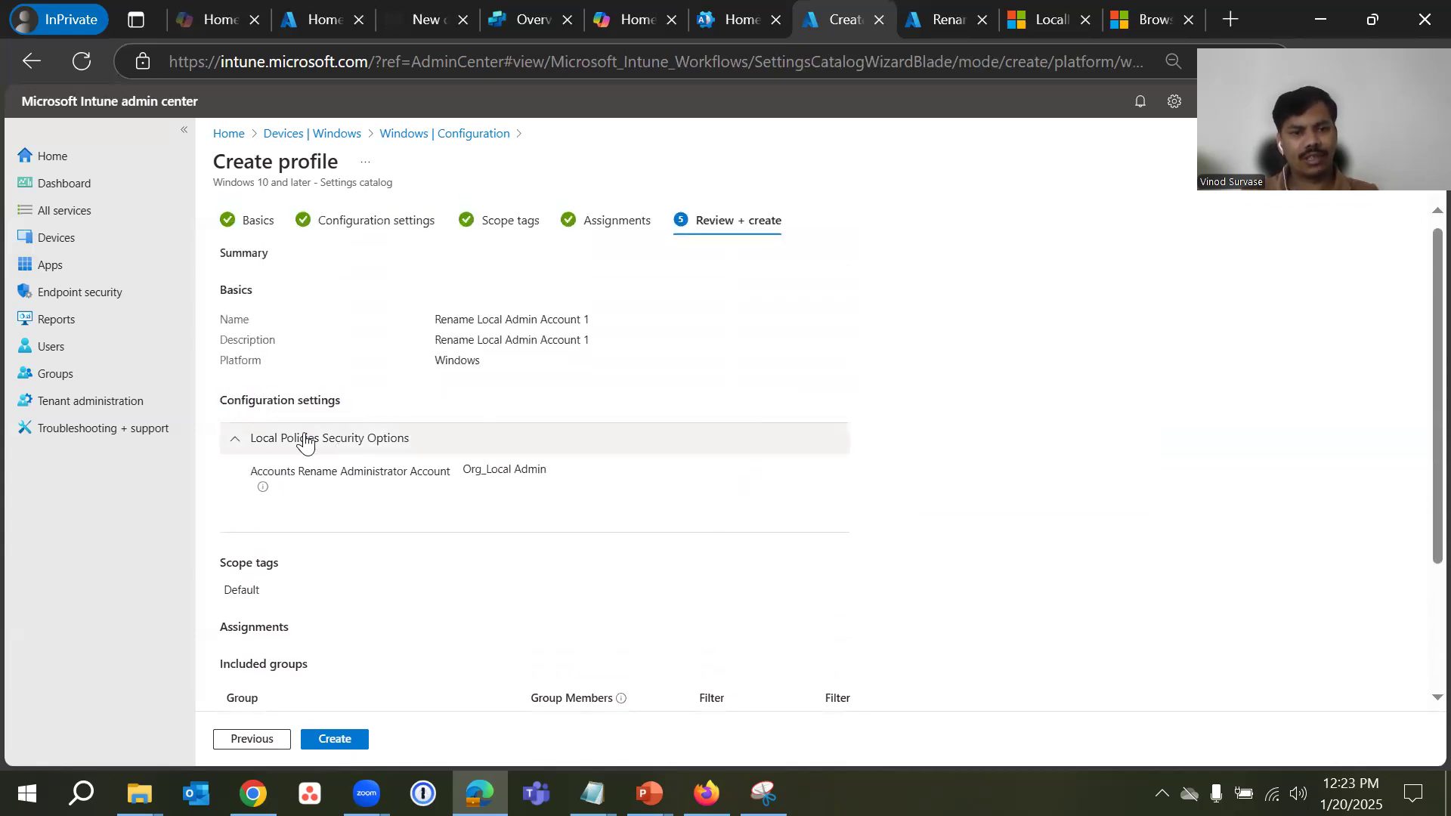
{"action": "left_click_drag", "start_coordinate": [252, 476], "coordinate": [586, 489]}
{"action": "left_click", "coordinate": [1313, 465]}
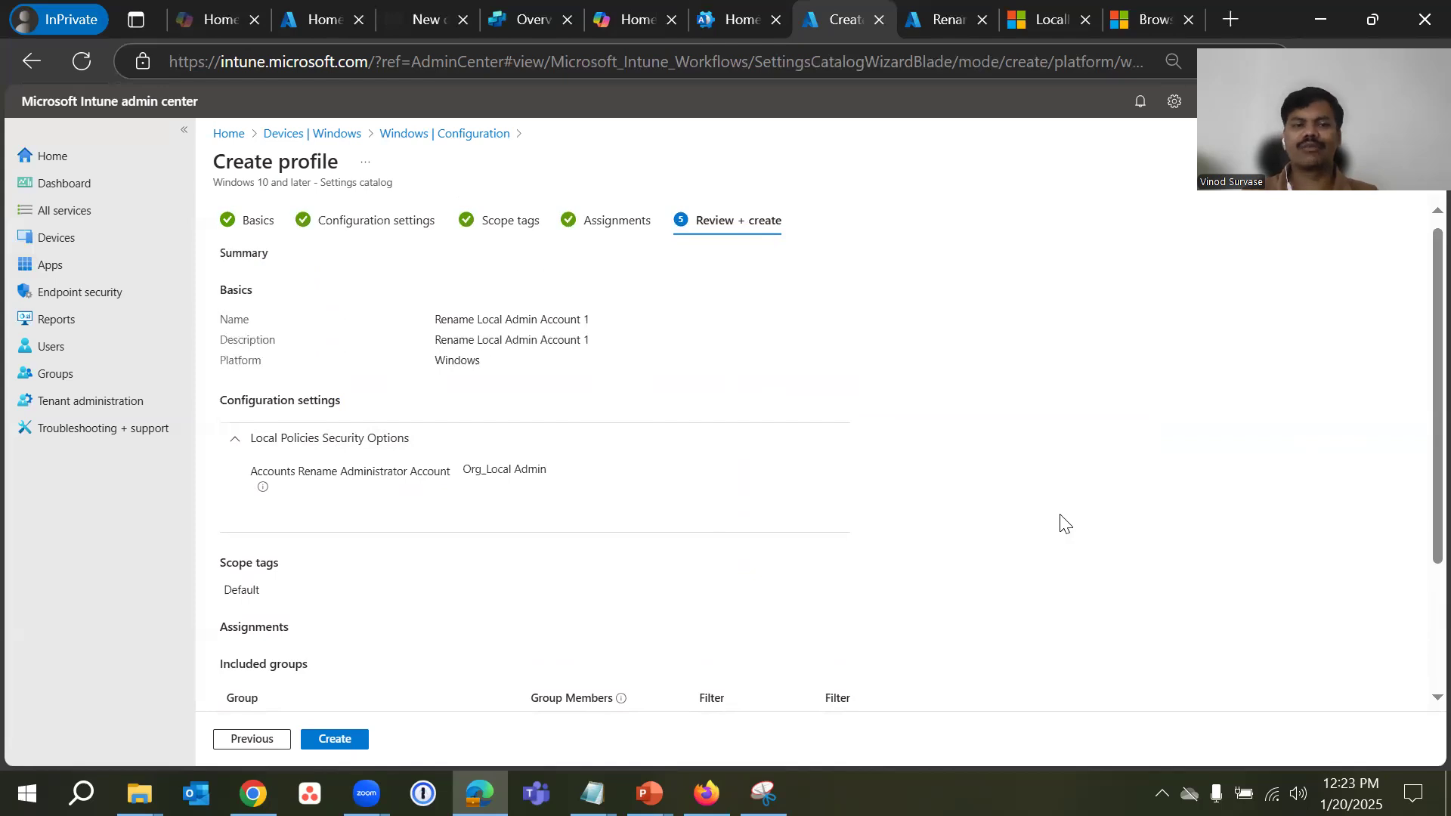
{"action": "scroll", "coordinate": [1061, 521], "scroll_direction": "down", "scroll_amount": 3}
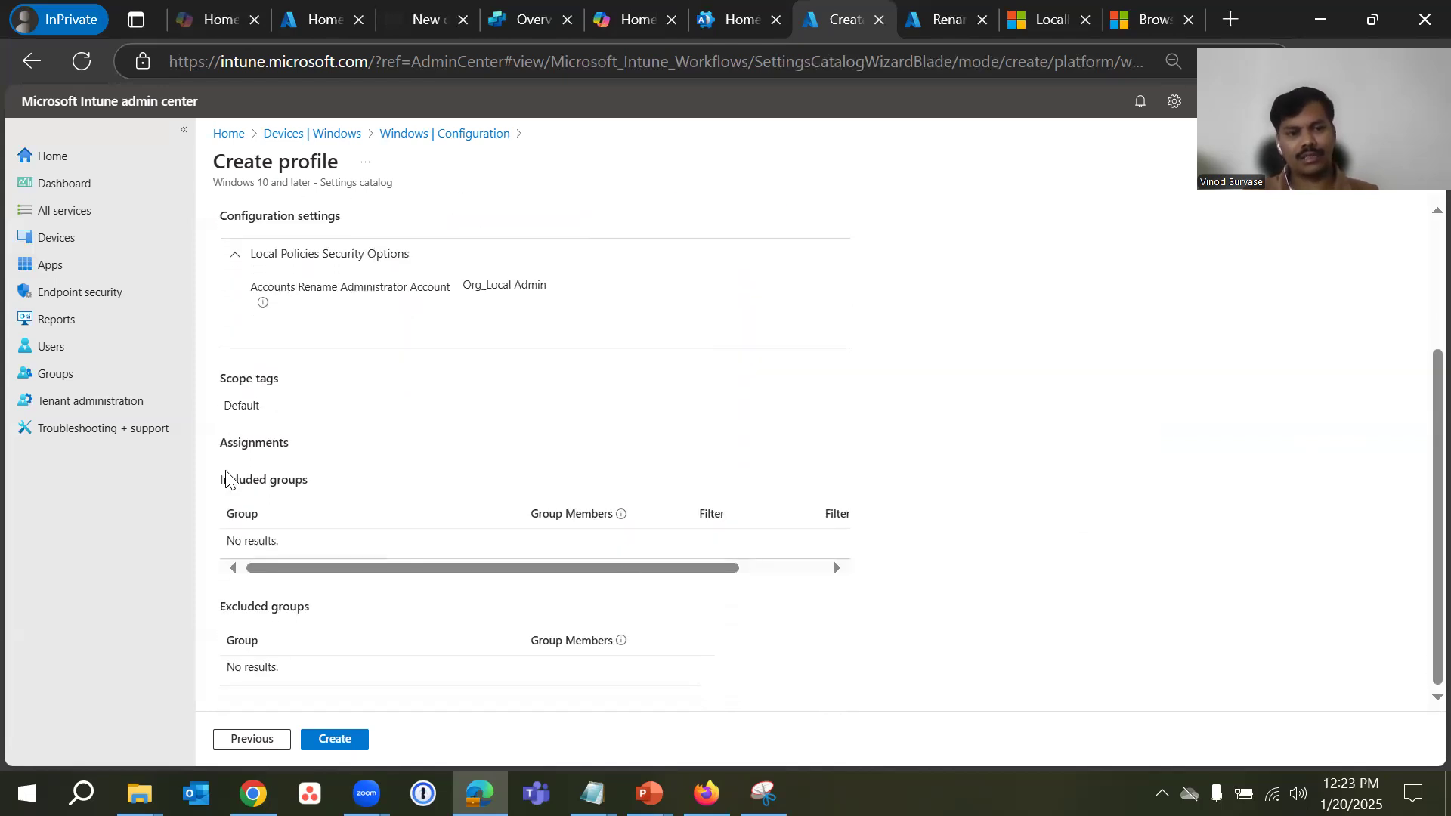
{"action": "left_click_drag", "start_coordinate": [220, 479], "coordinate": [310, 482]}
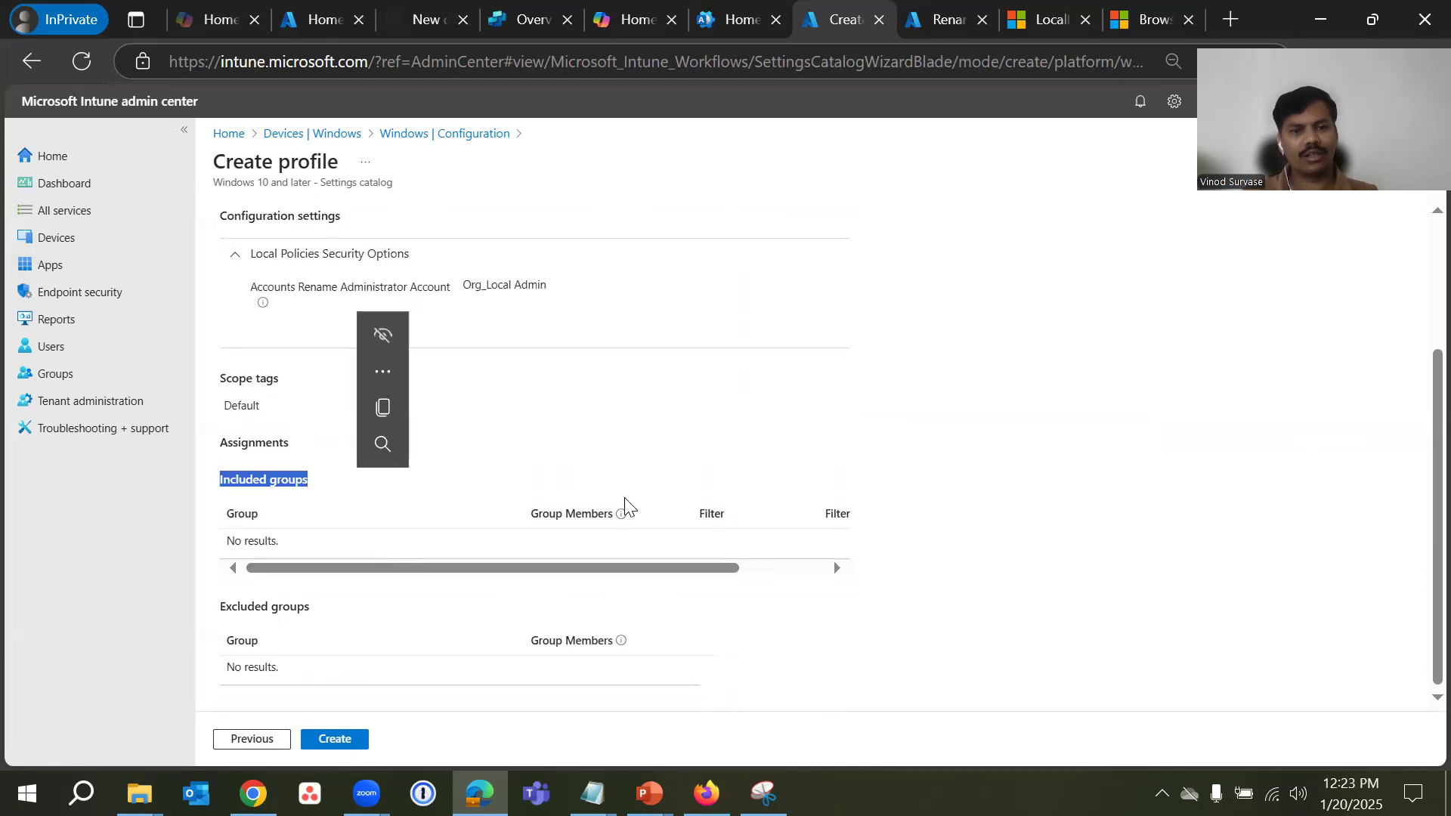
{"action": "left_click", "coordinate": [1097, 544]}
{"action": "triple_click", "coordinate": [268, 601]}
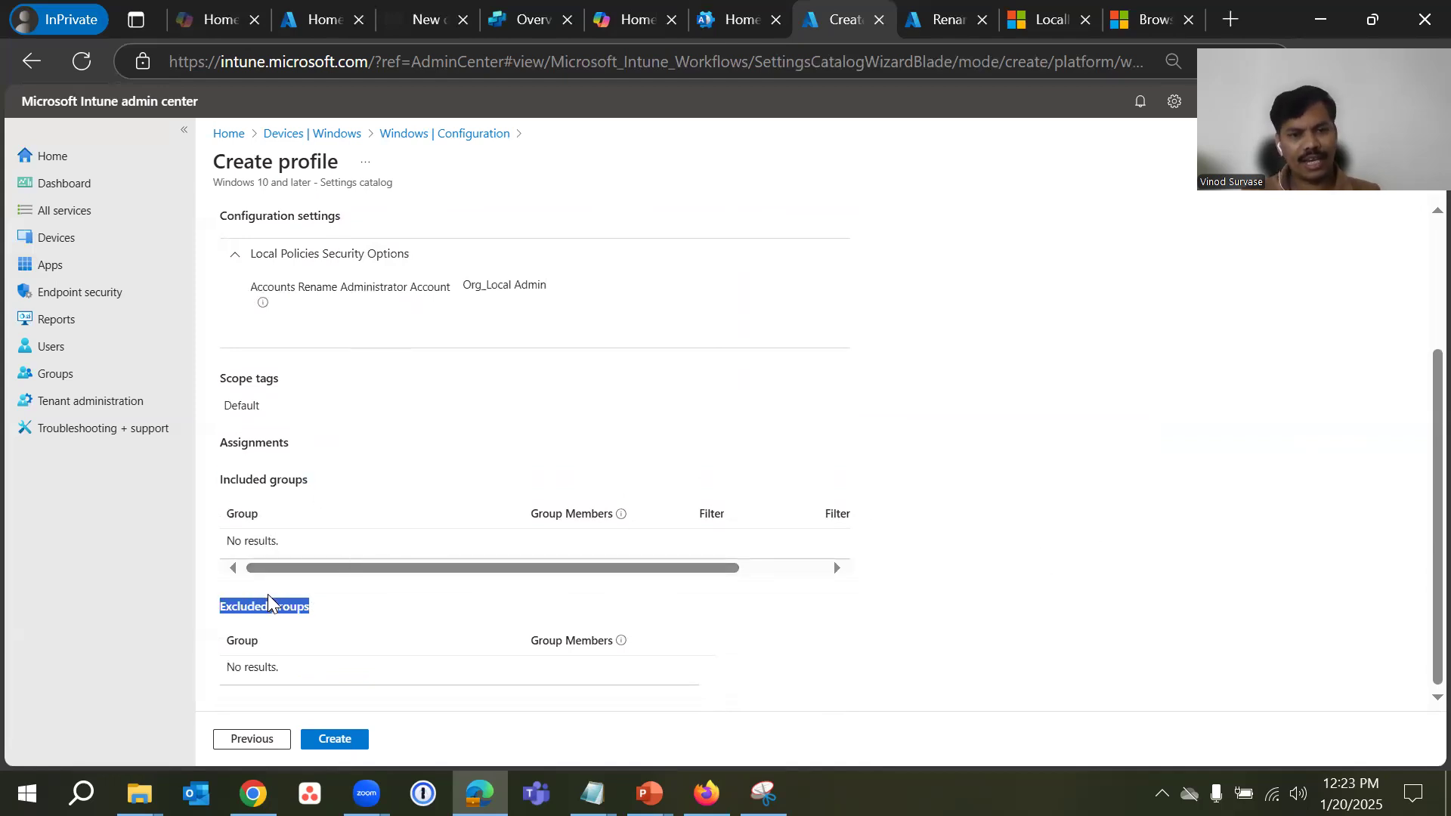
{"action": "left_click", "coordinate": [1141, 563]}
{"action": "scroll", "coordinate": [1142, 563], "scroll_direction": "up", "scroll_amount": 3}
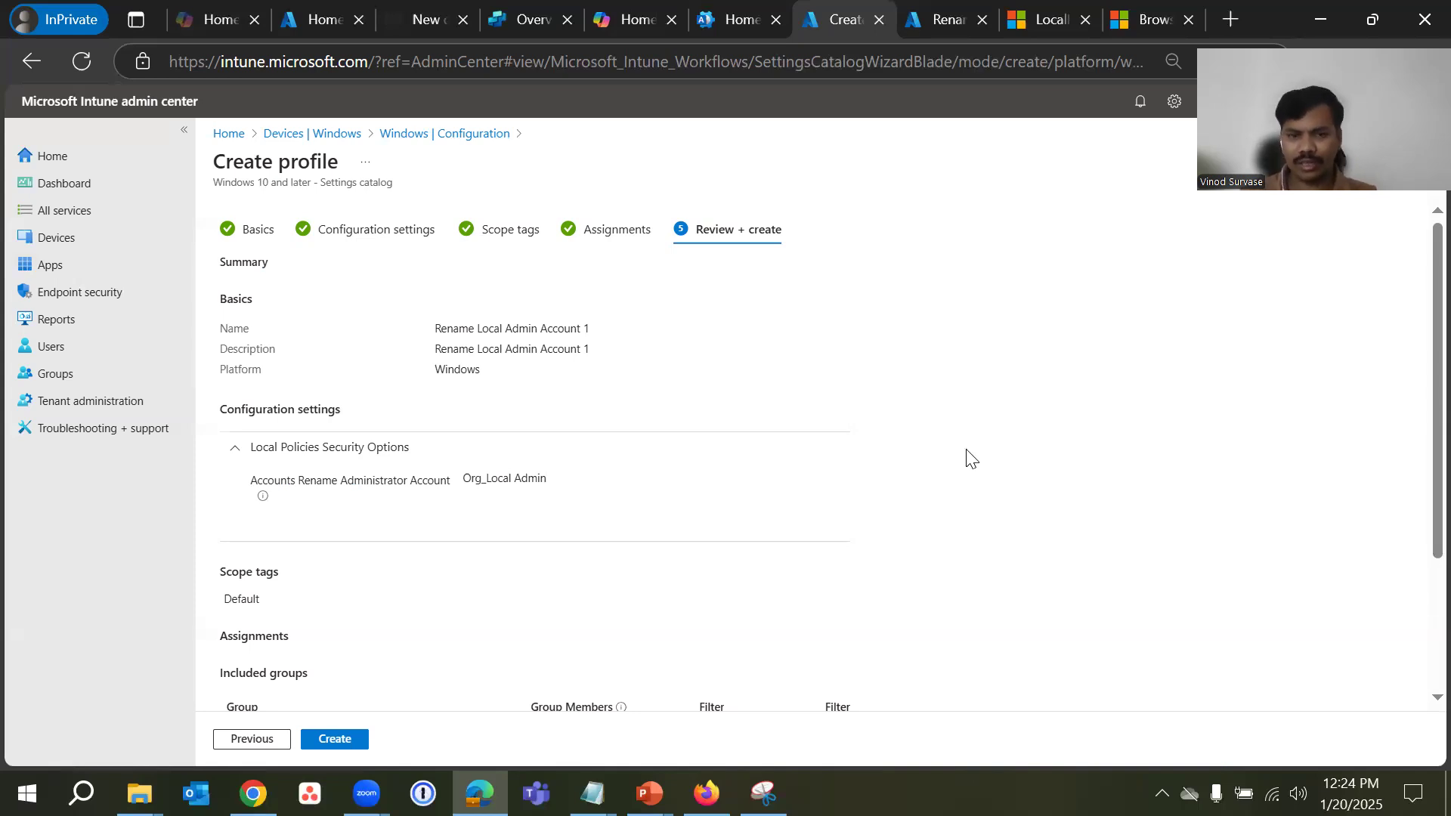
{"action": "scroll", "coordinate": [952, 469], "scroll_direction": "down", "scroll_amount": 3}
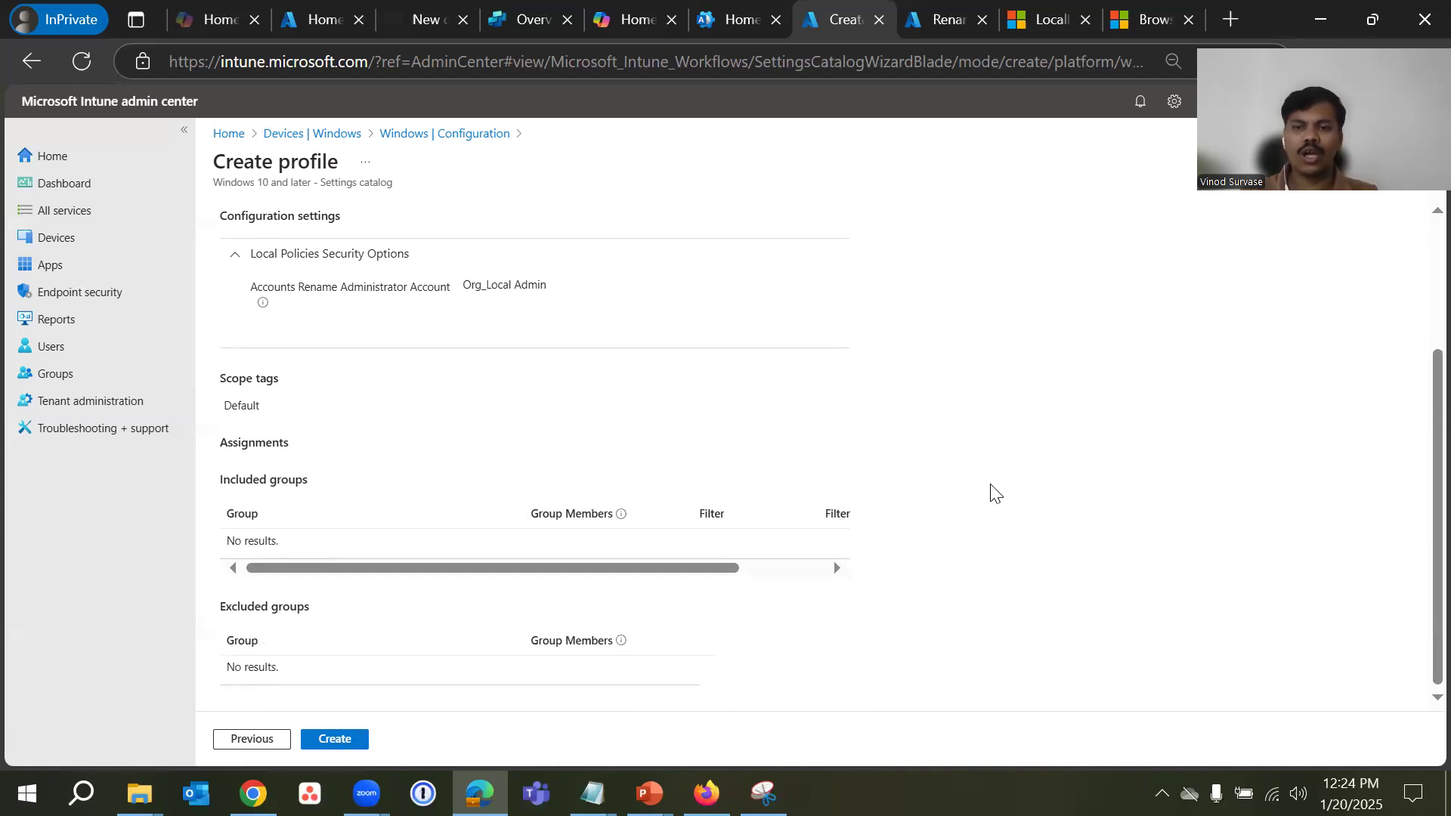
- Recheck the profile summary and create the Rename Local Admin Account 1 policy
{"action": "scroll", "coordinate": [1054, 492], "scroll_direction": "up", "scroll_amount": 3}
{"action": "scroll", "coordinate": [1062, 495], "scroll_direction": "down", "scroll_amount": 3}
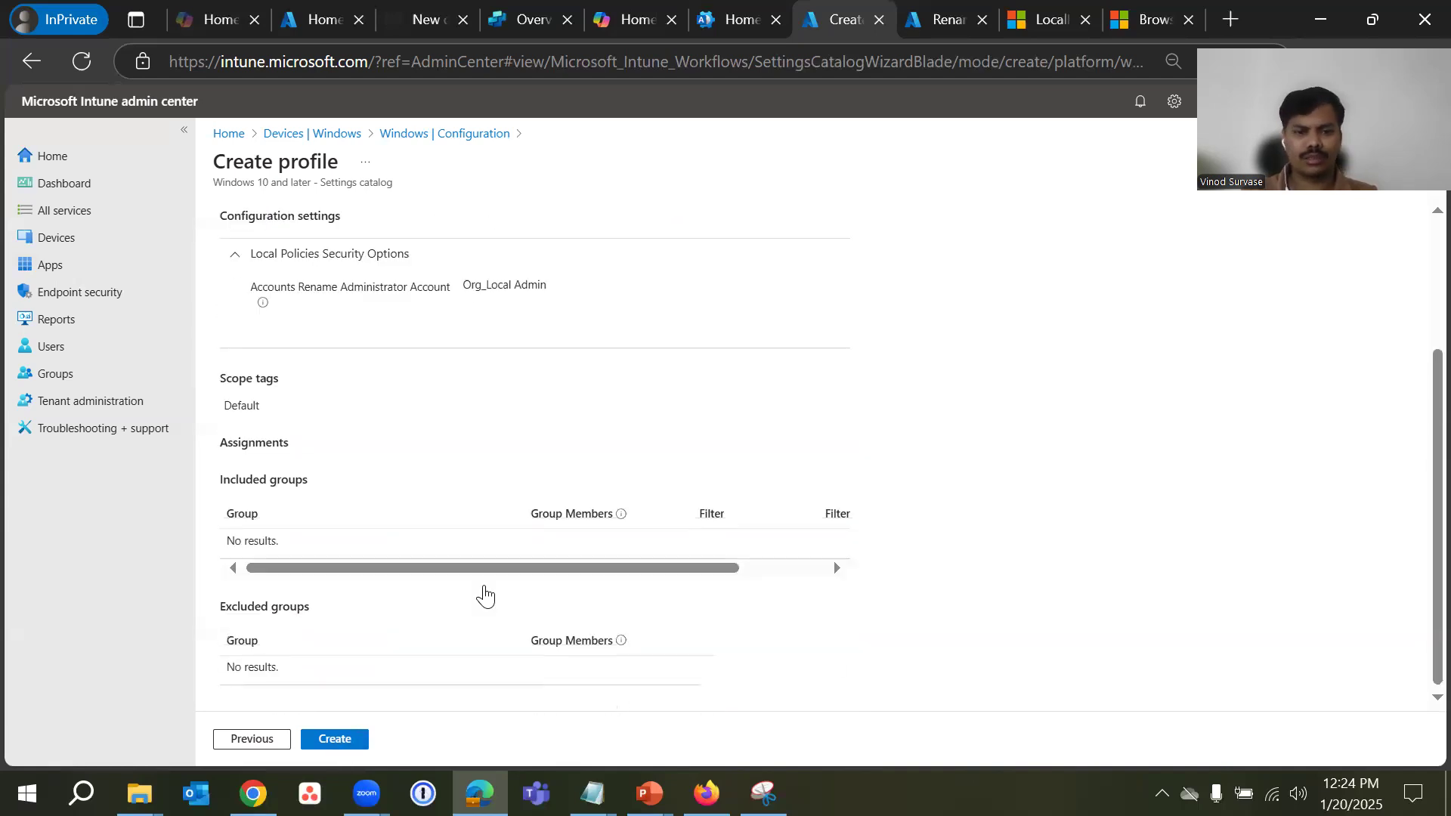
{"action": "scroll", "coordinate": [1082, 502], "scroll_direction": "up", "scroll_amount": 3}
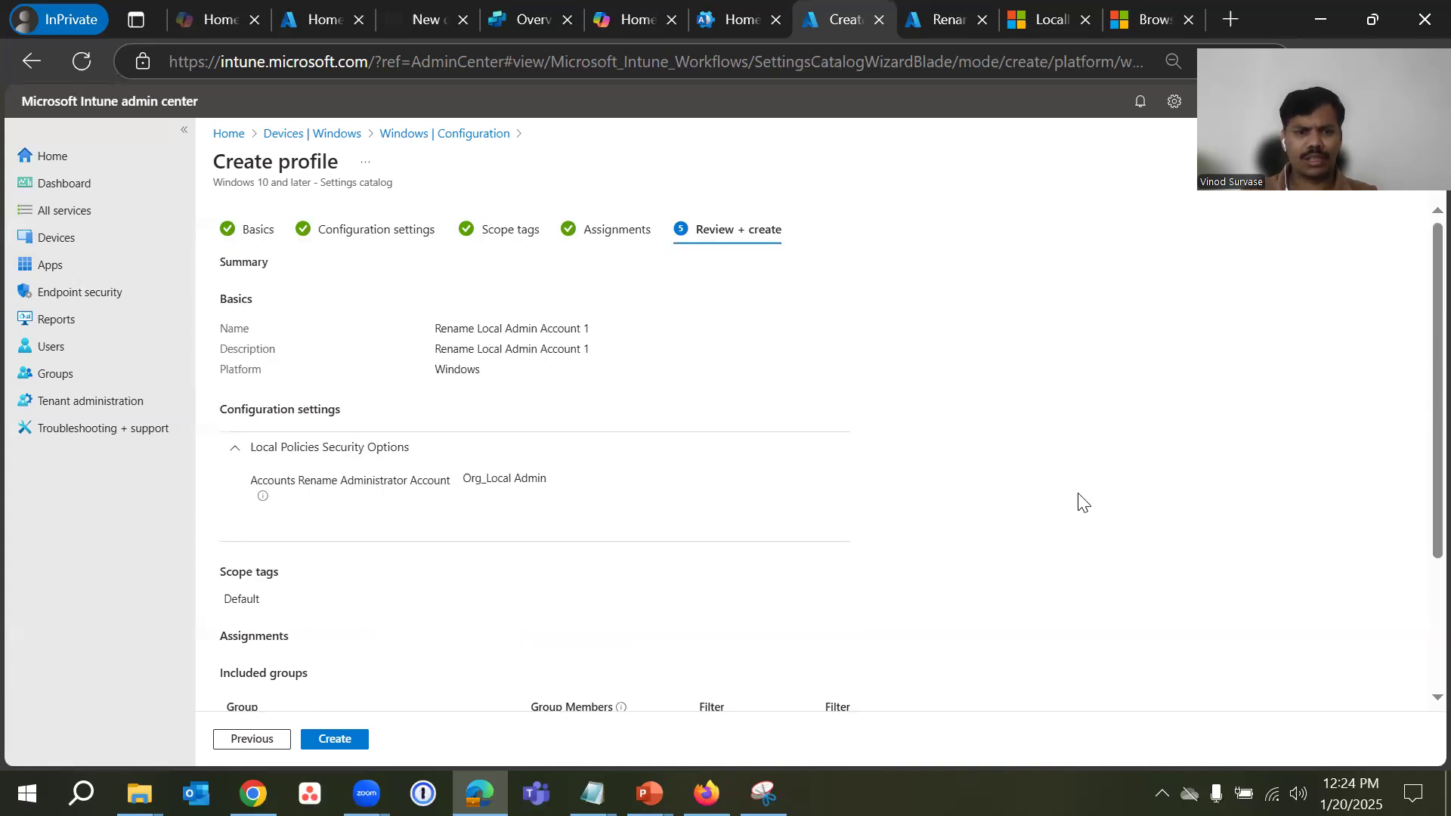
{"action": "left_click", "coordinate": [335, 739]}
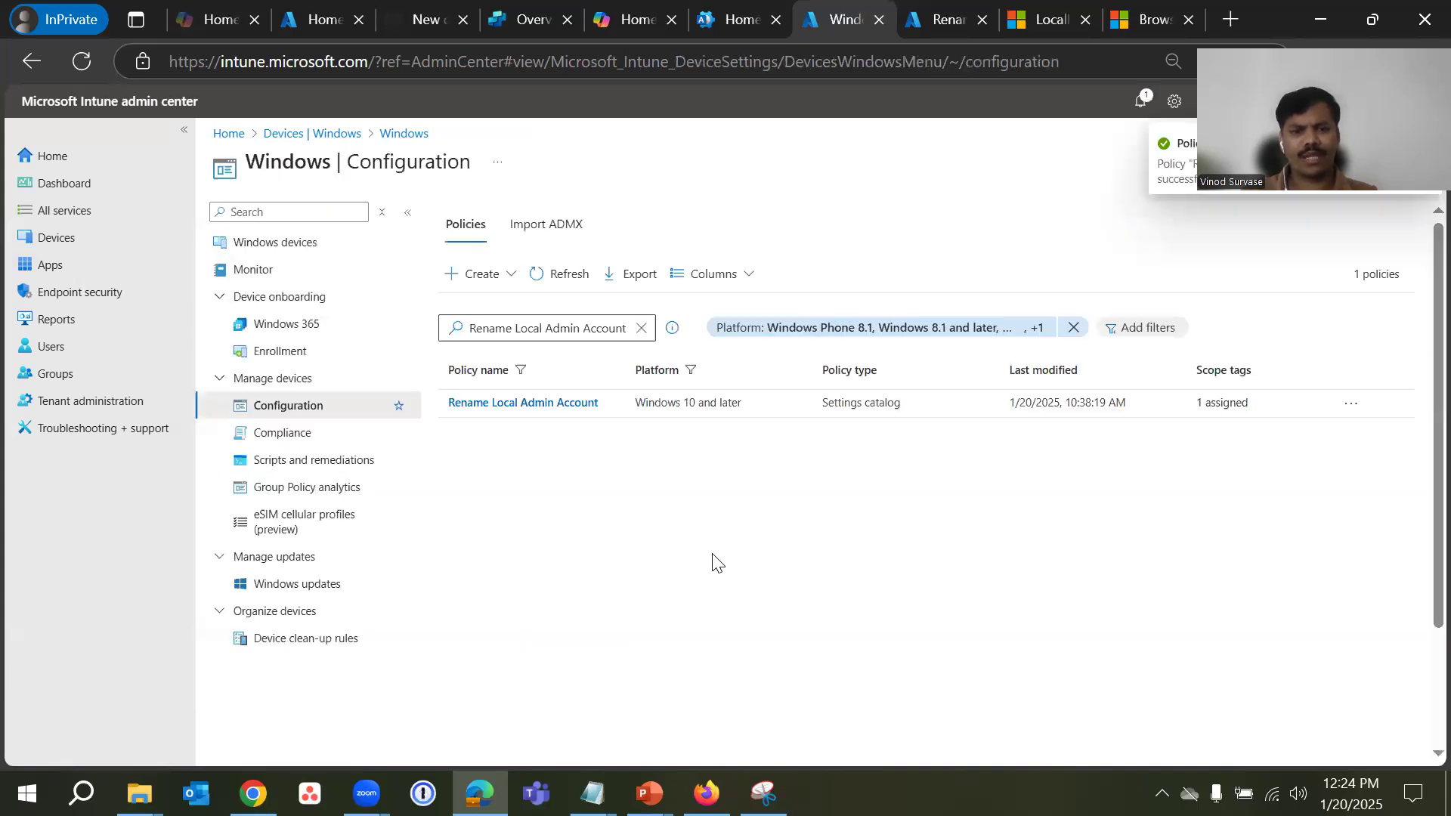
- Filter the policy list by the name "Rename Local Admin Account 1", copying the search text and searching for it a second time
{"action": "left_click", "coordinate": [544, 335]}
{"action": "type", "text": "1"}
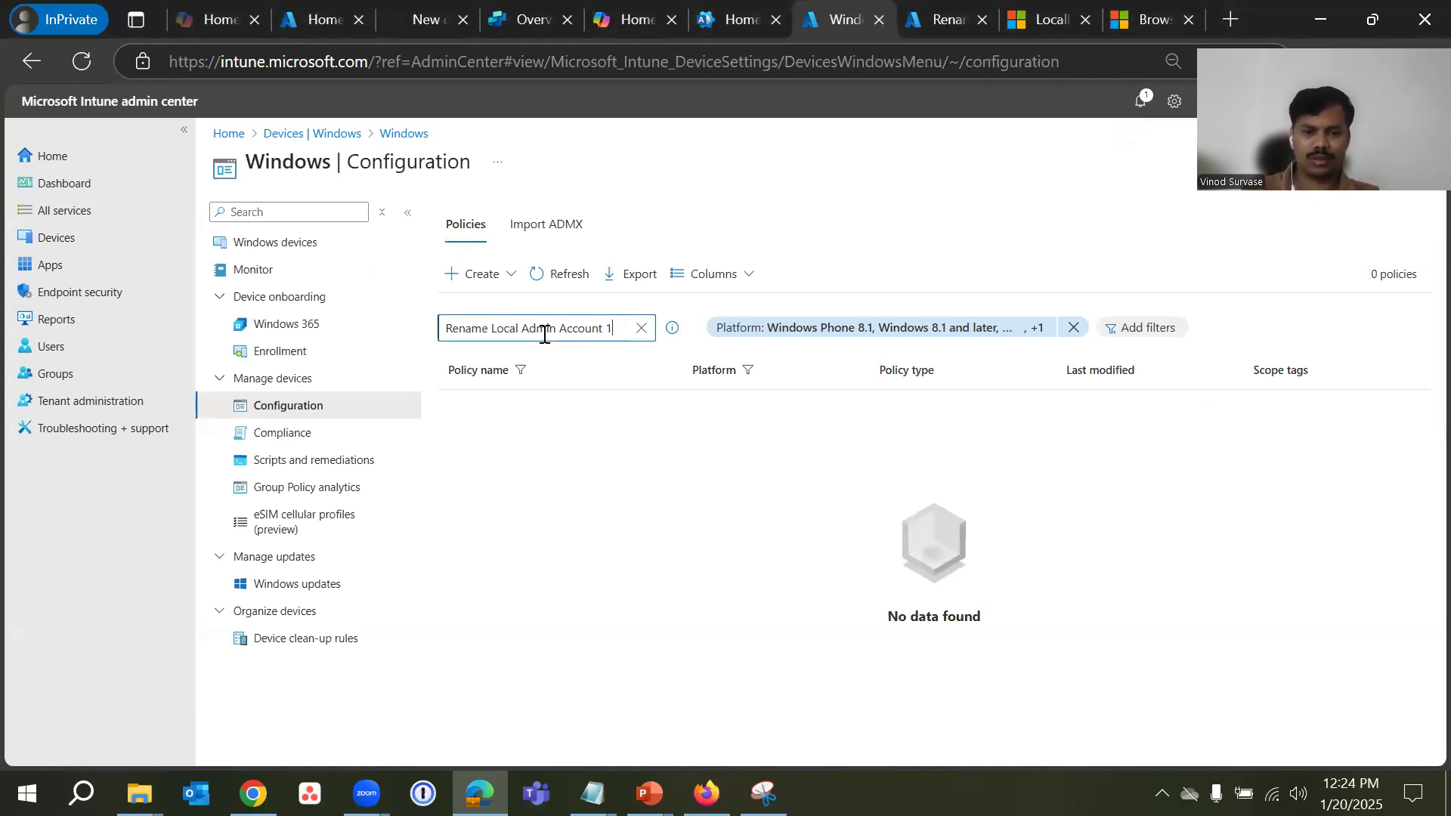
{"action": "key", "text": "ctrl+a"}
{"action": "key", "text": "ctrl+c"}
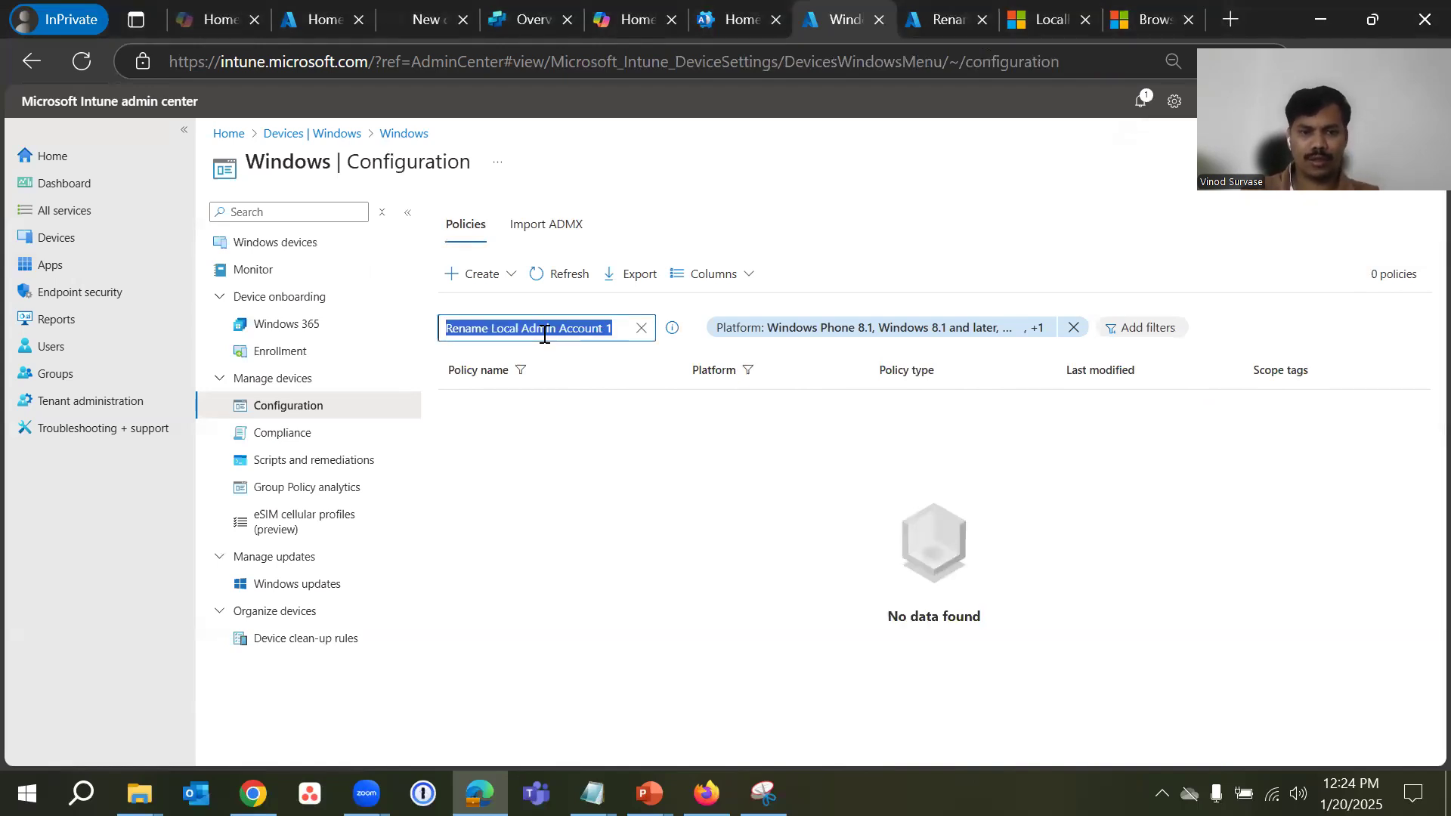
{"action": "key", "text": "End"}
{"action": "left_click", "coordinate": [641, 328]}
{"action": "left_click", "coordinate": [570, 333]}
{"action": "key", "text": "ctrl+v"}
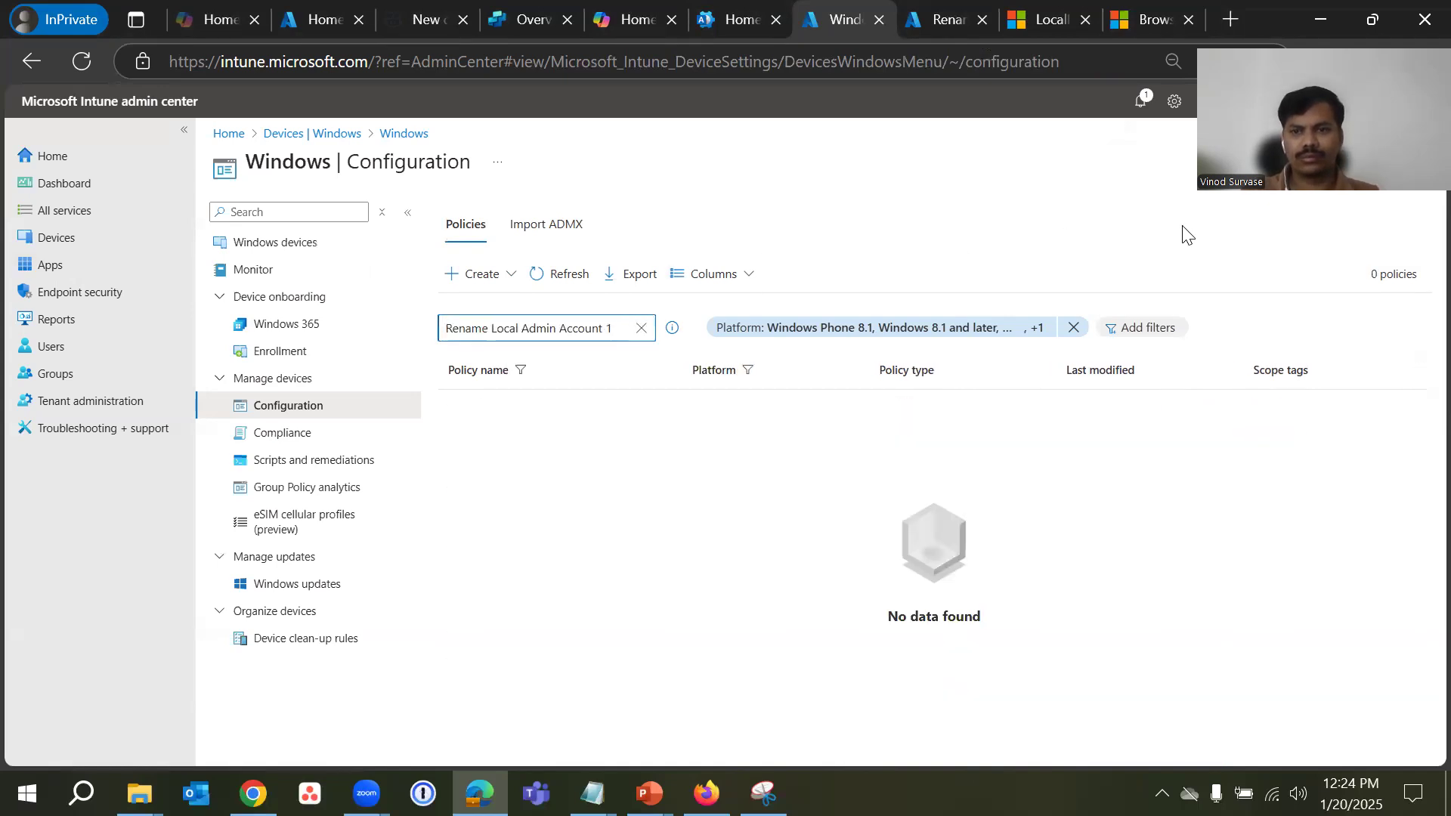
- Check the notifications for the policy creation, close them, and refresh the policy list
{"action": "left_click", "coordinate": [1140, 104]}
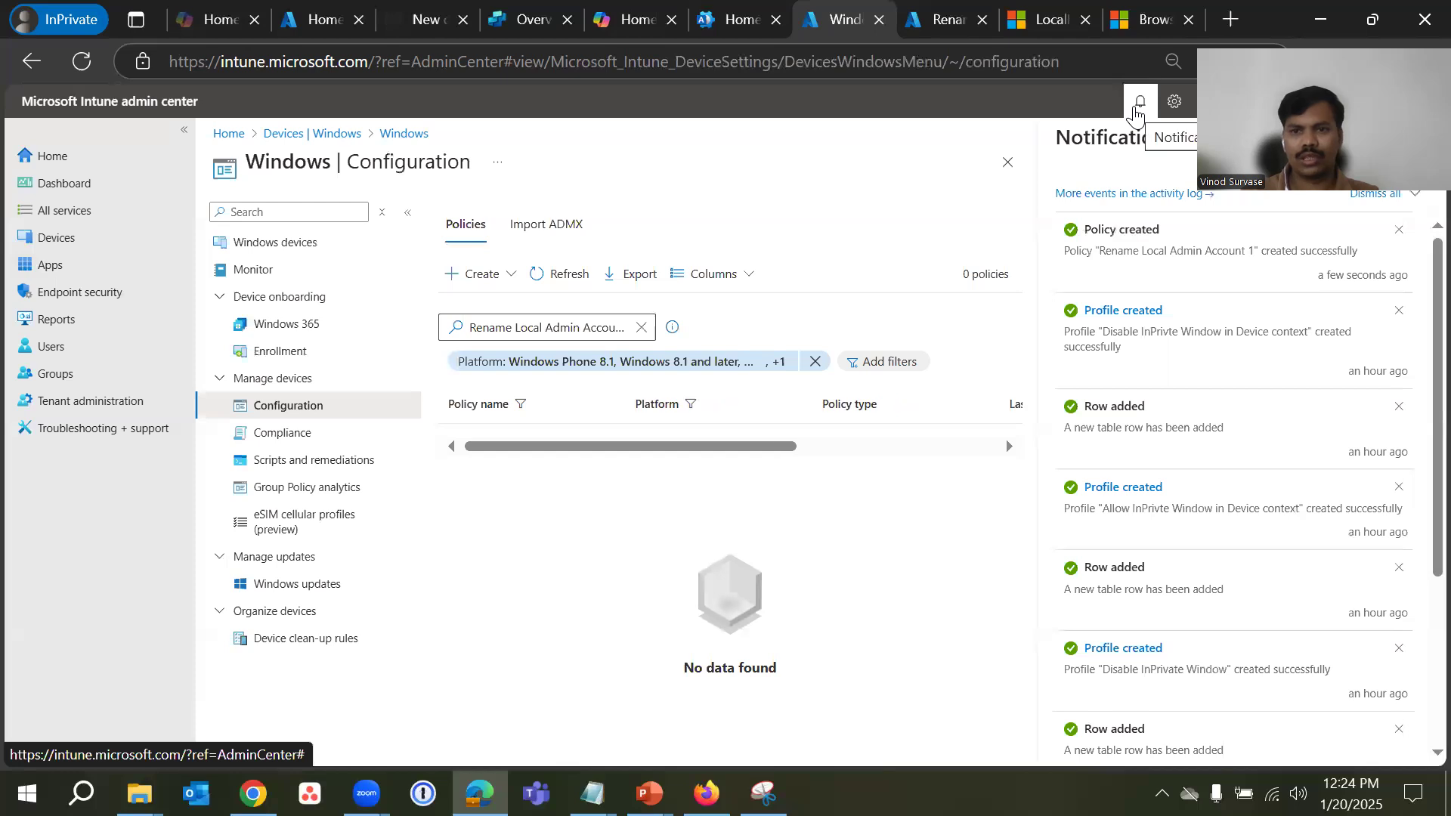
{"action": "left_click", "coordinate": [1139, 104]}
{"action": "left_click", "coordinate": [559, 273]}
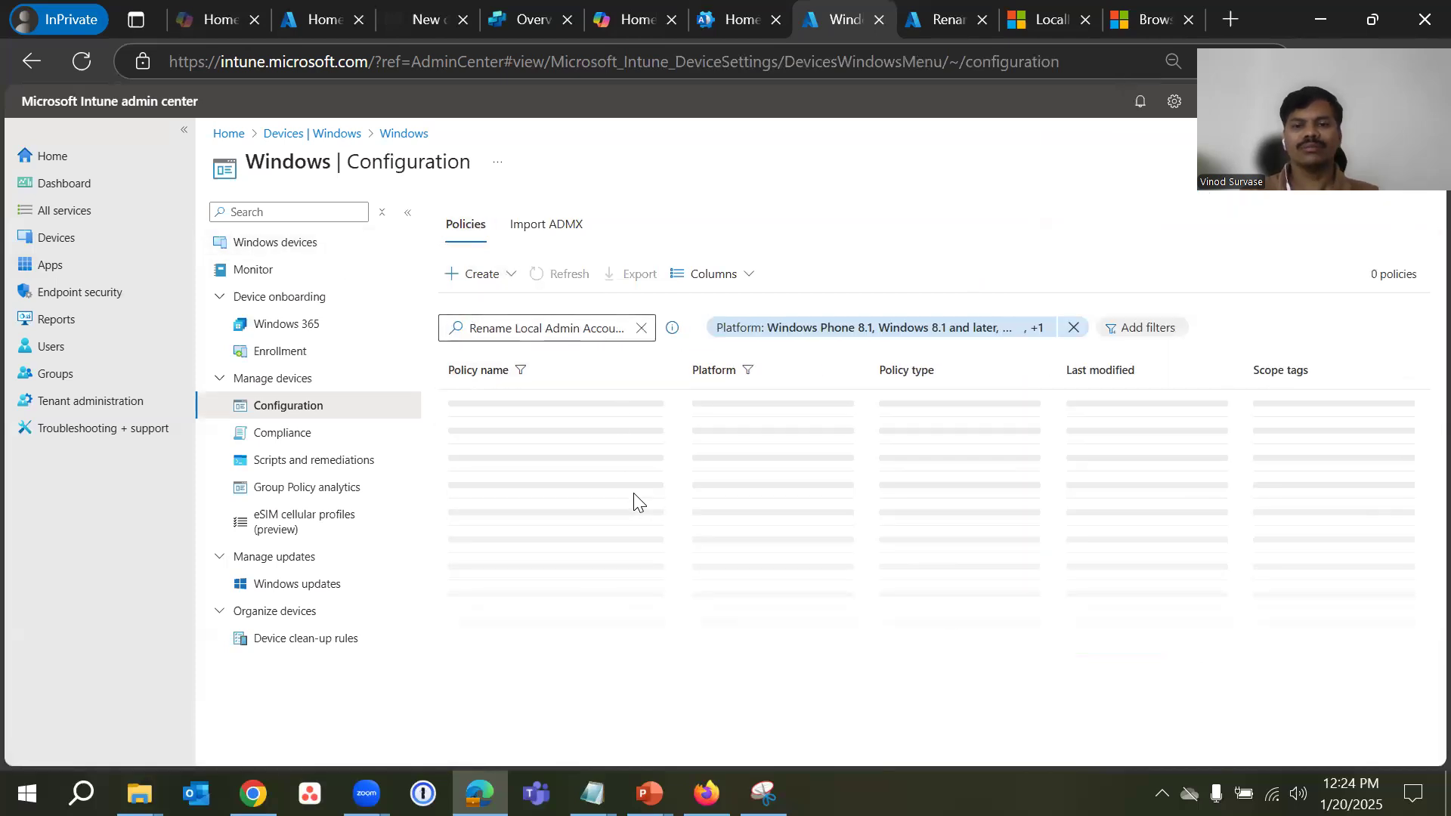
- Clear the policy search, search again for "Rename Local Admin Account 1", and open the matching policy
{"action": "left_click", "coordinate": [612, 330]}
{"action": "left_click", "coordinate": [640, 329]}
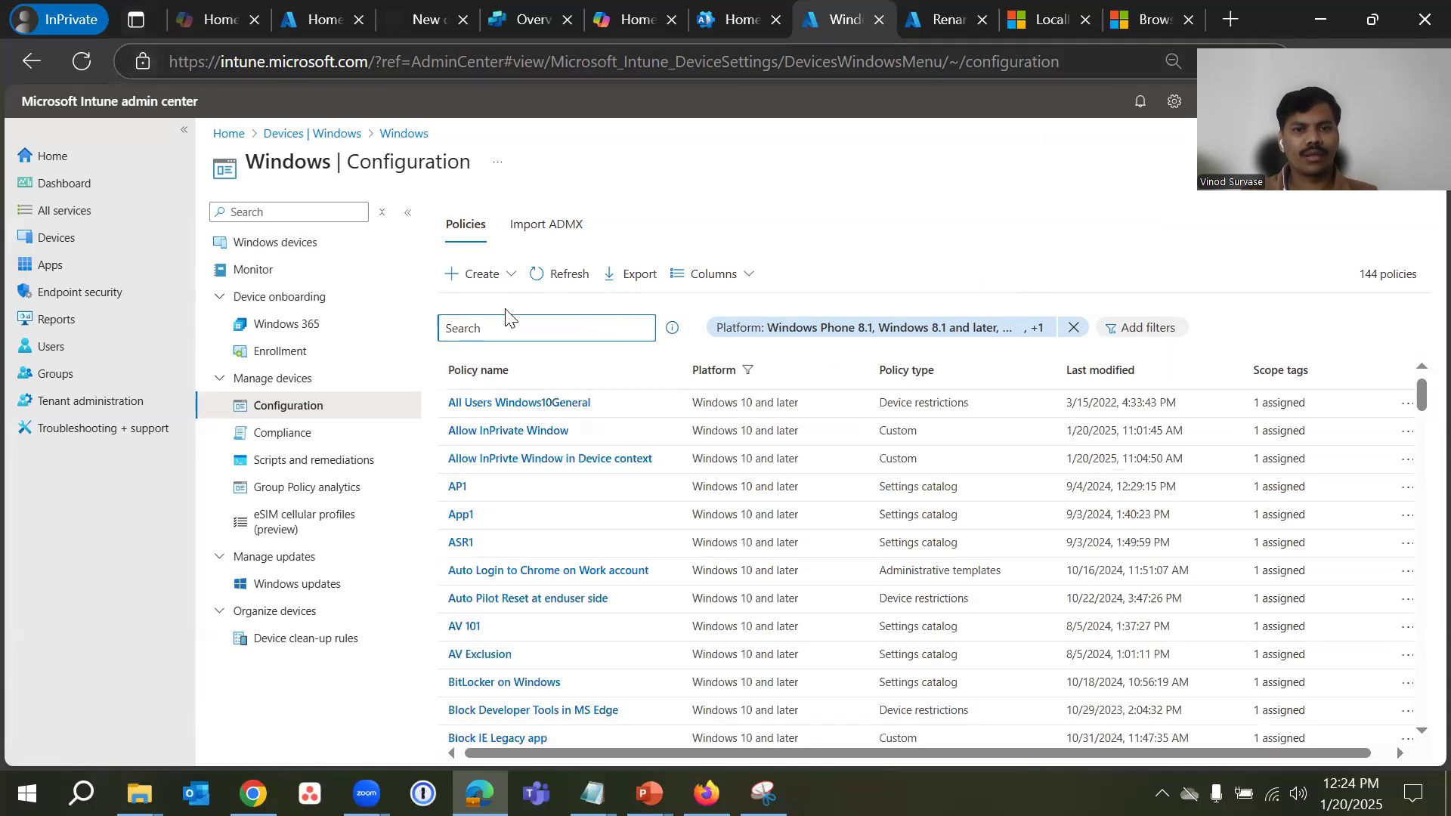
{"action": "left_click", "coordinate": [514, 325]}
{"action": "key", "text": "ctrl+v"}
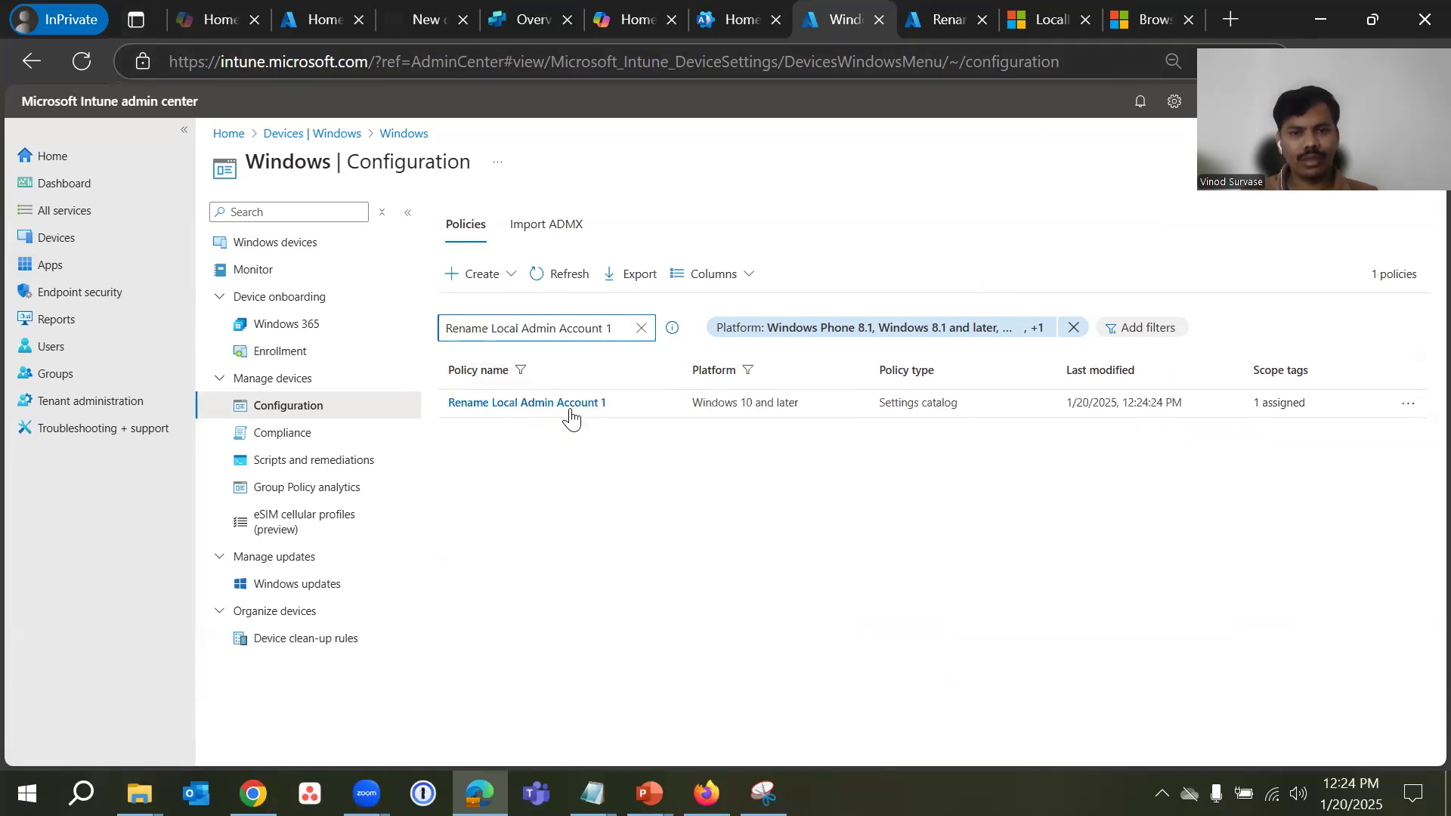
{"action": "left_click", "coordinate": [571, 408]}
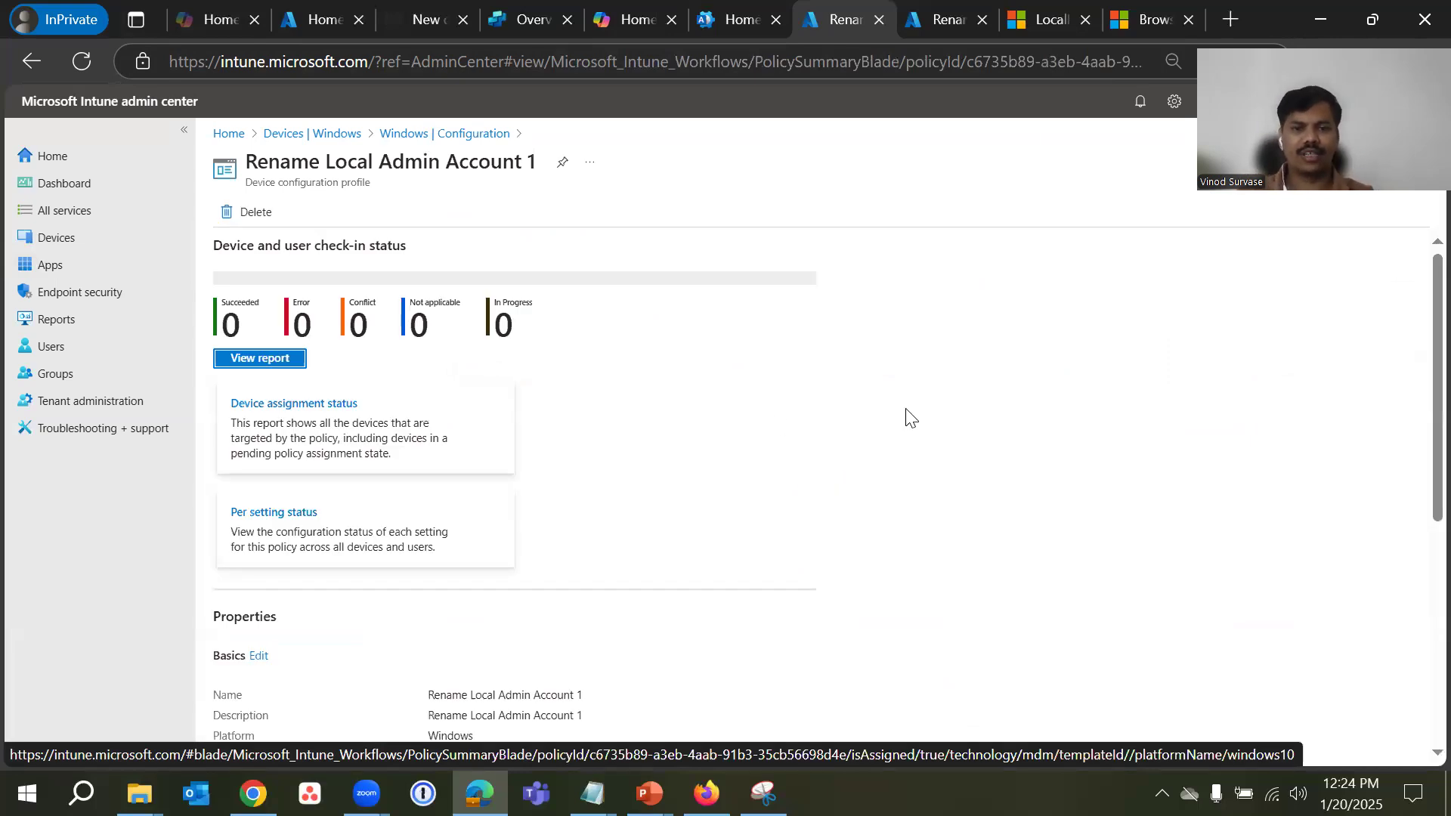
- Review the policy's properties, expanding Local Policies Security Options to check the Accounts Rename Administrator Account setting
{"action": "scroll", "coordinate": [910, 414], "scroll_direction": "down", "scroll_amount": 6}
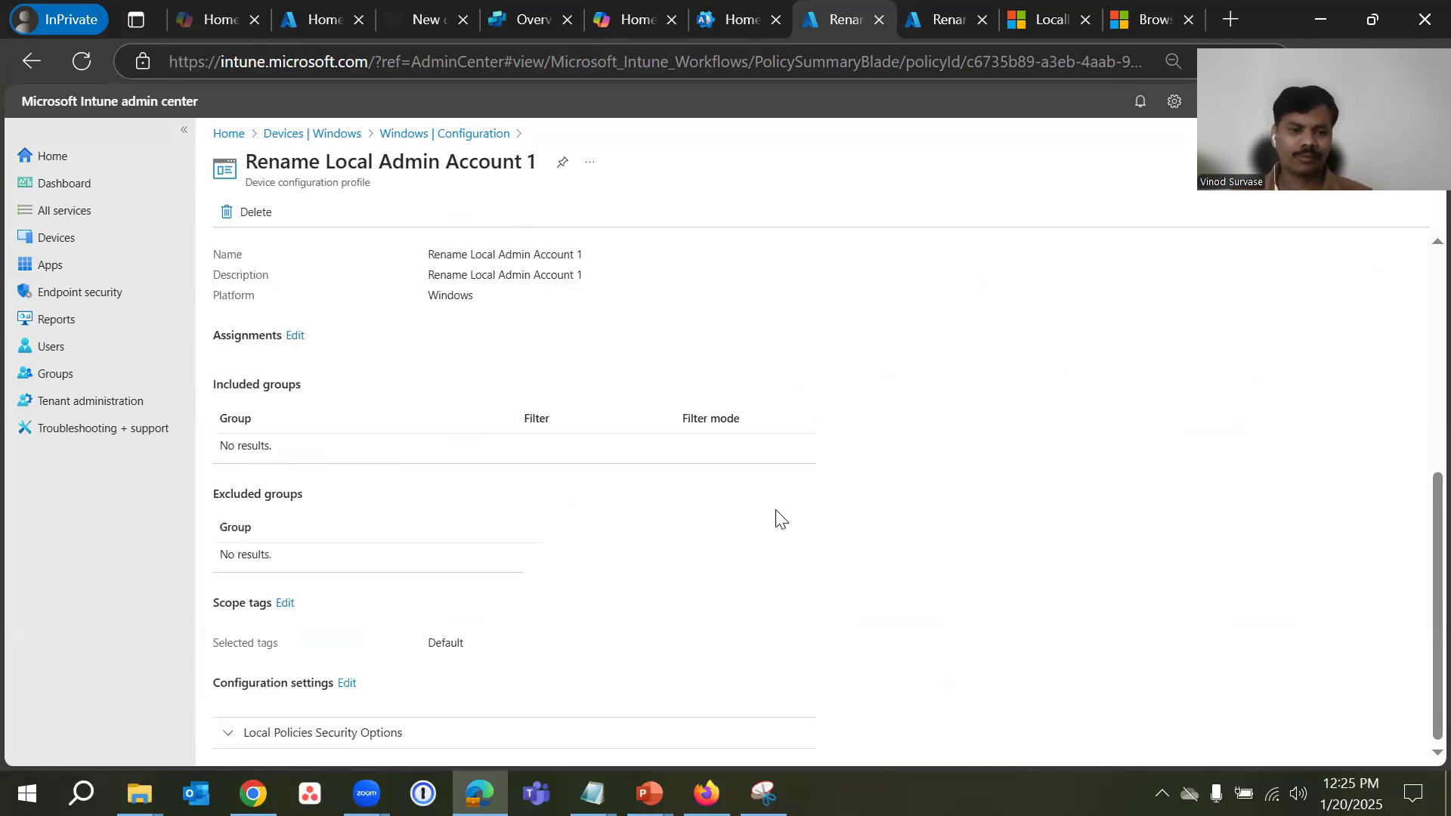
{"action": "left_click", "coordinate": [310, 731]}
{"action": "scroll", "coordinate": [842, 586], "scroll_direction": "down", "scroll_amount": 2}
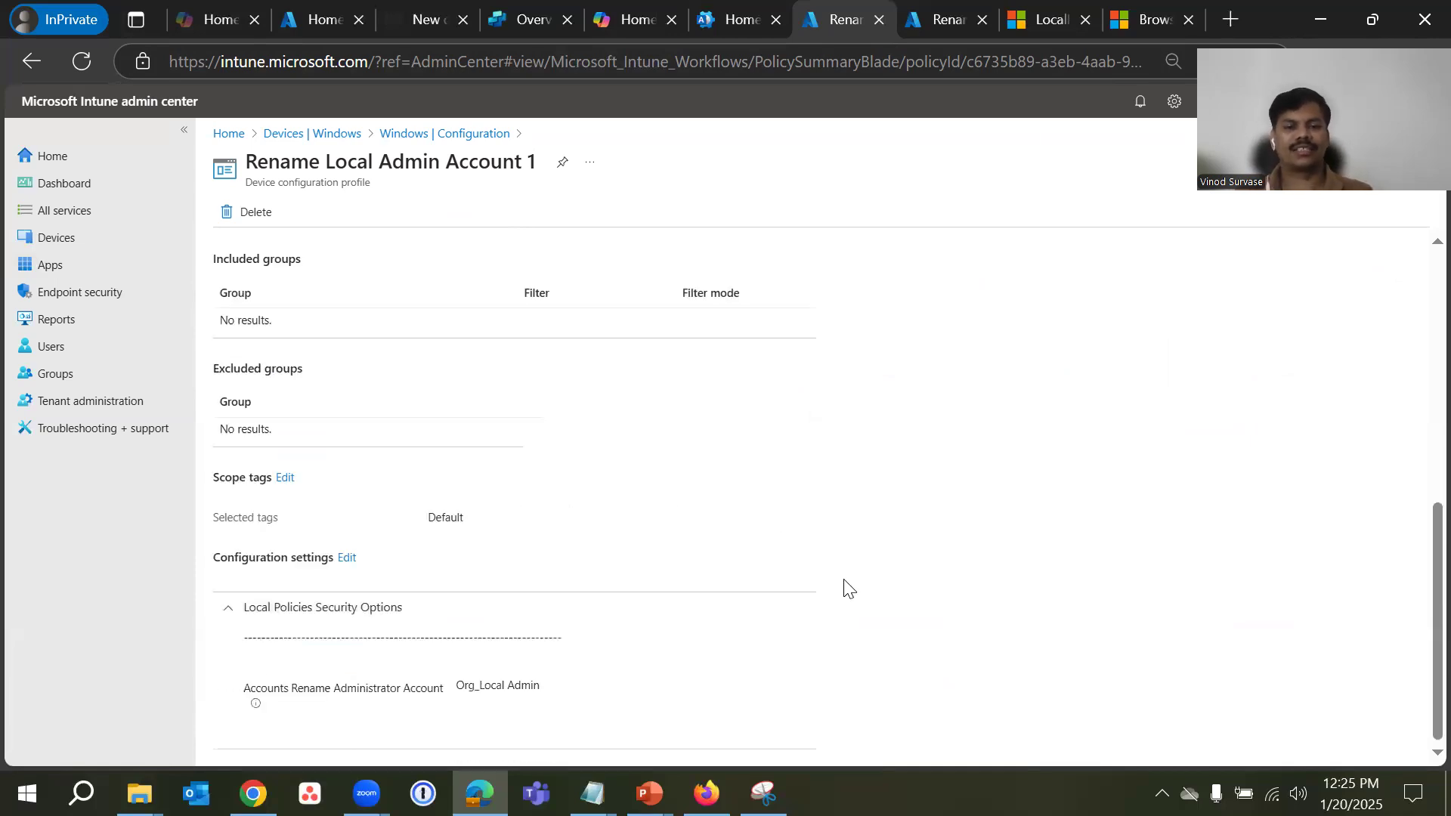
{"action": "left_click_drag", "start_coordinate": [207, 560], "coordinate": [616, 689]}
{"action": "left_click", "coordinate": [981, 558]}
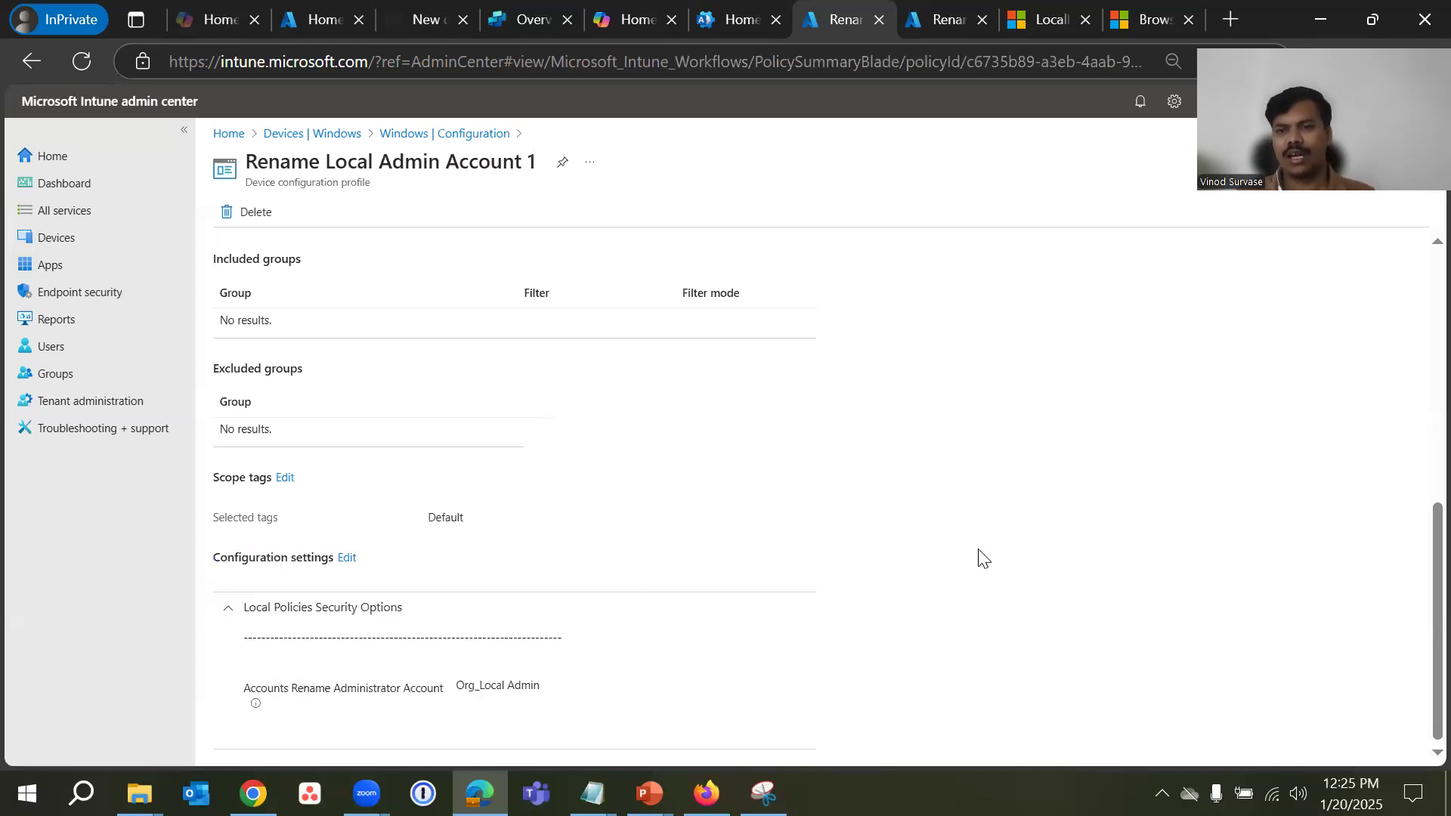
{"action": "scroll", "coordinate": [980, 557], "scroll_direction": "up", "scroll_amount": 8}
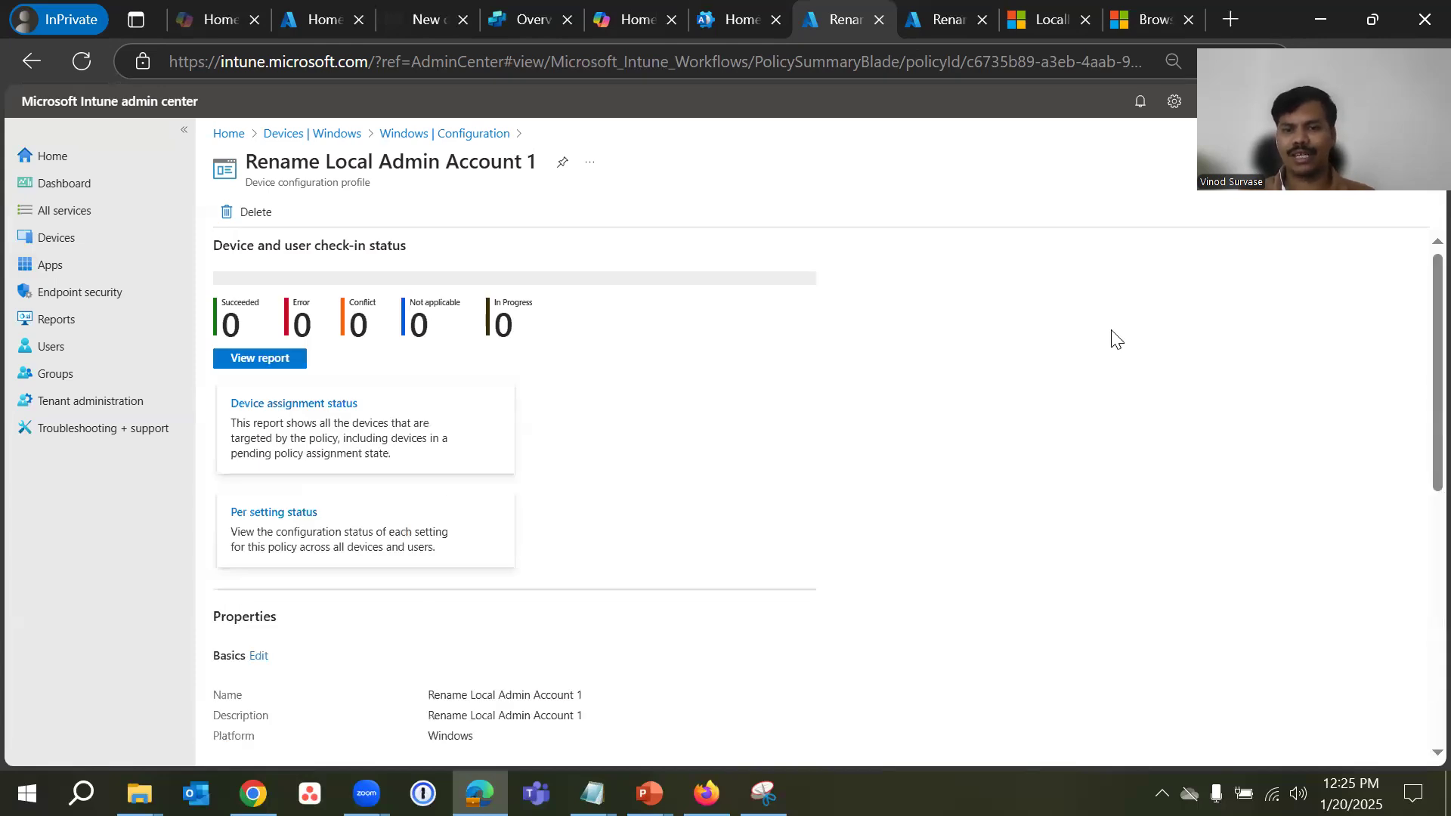